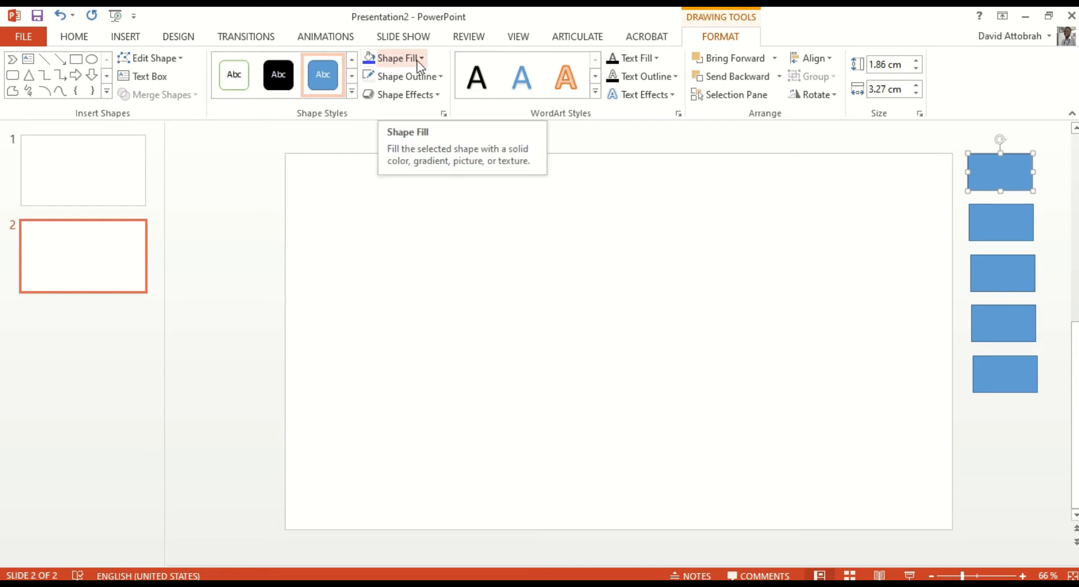
# Fill the first palette rectangle with the custom RGB colour 22, 159, 219
pyautogui.click(405, 247)
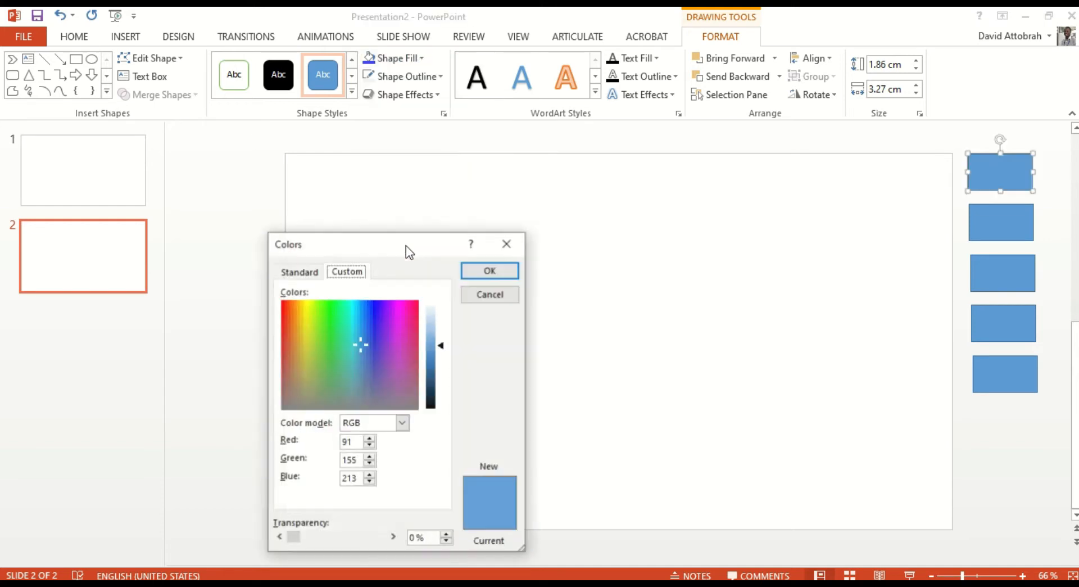
pyautogui.doubleClick(354, 440)
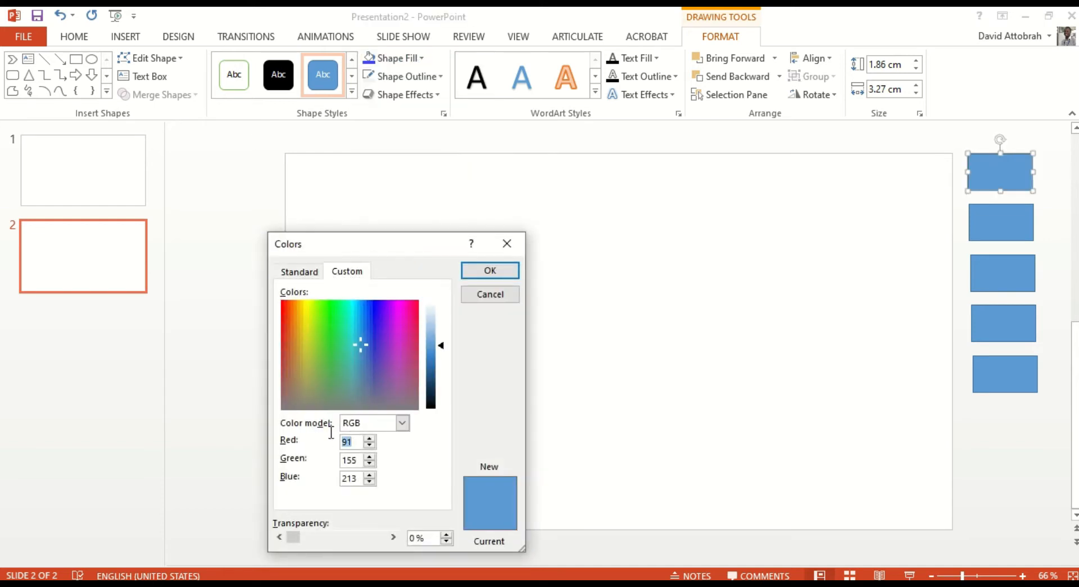
pyautogui.write('22')
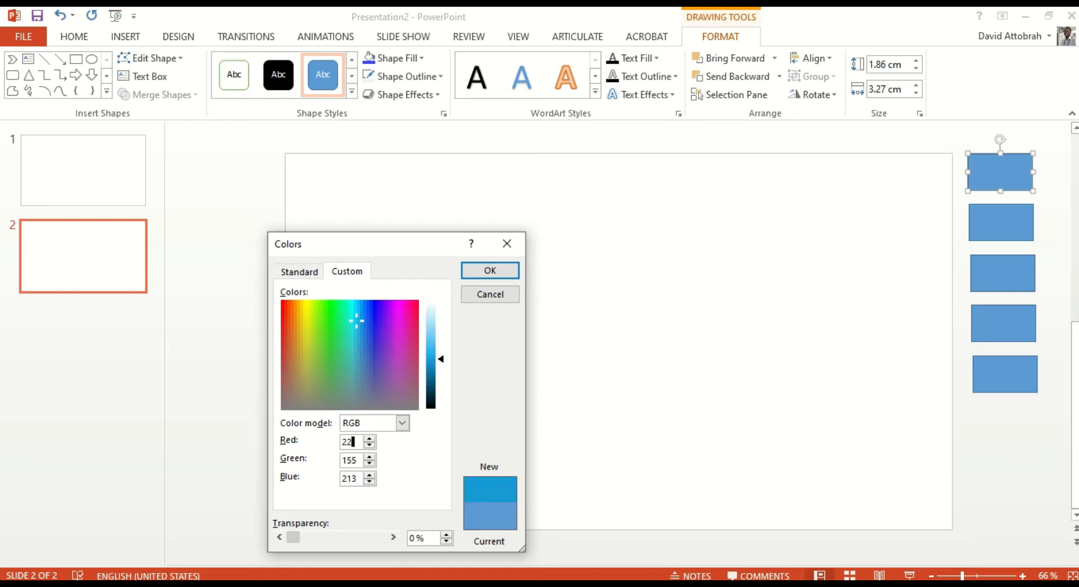
pyautogui.doubleClick(342, 455)
pyautogui.write('159')
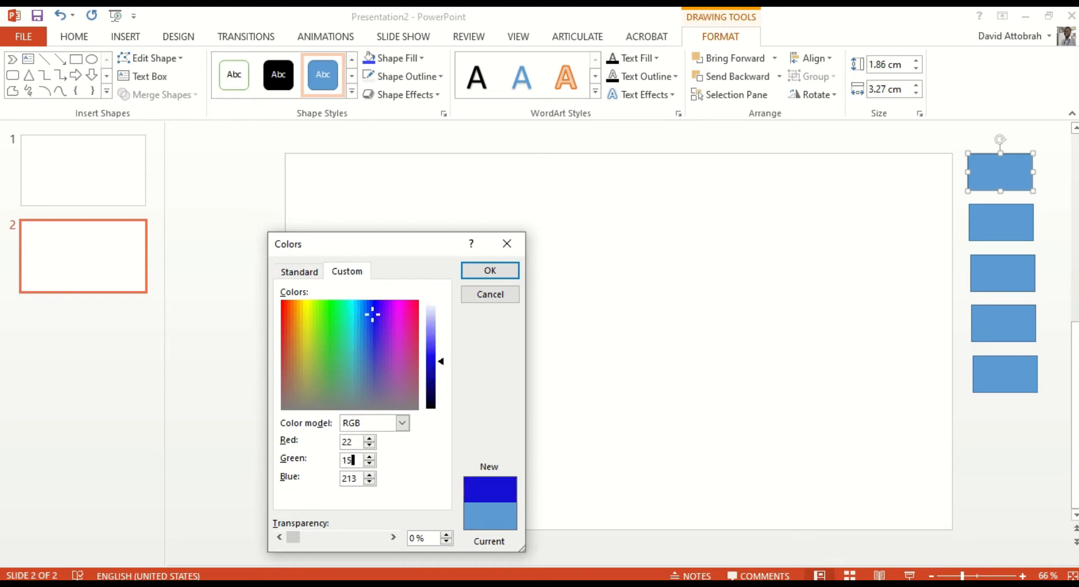
pyautogui.doubleClick(343, 478)
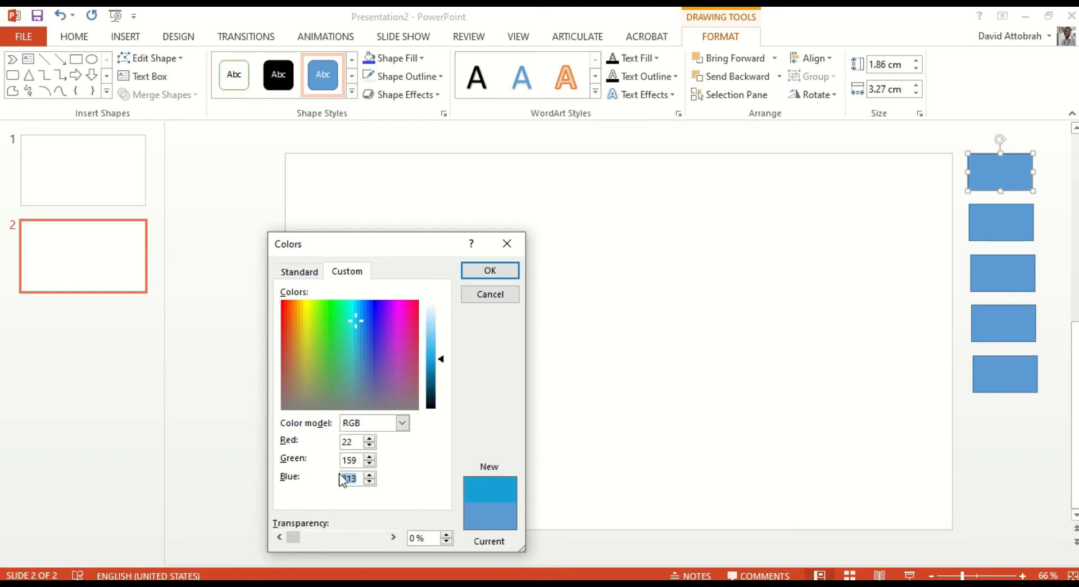
pyautogui.write('219')
pyautogui.press('Return')
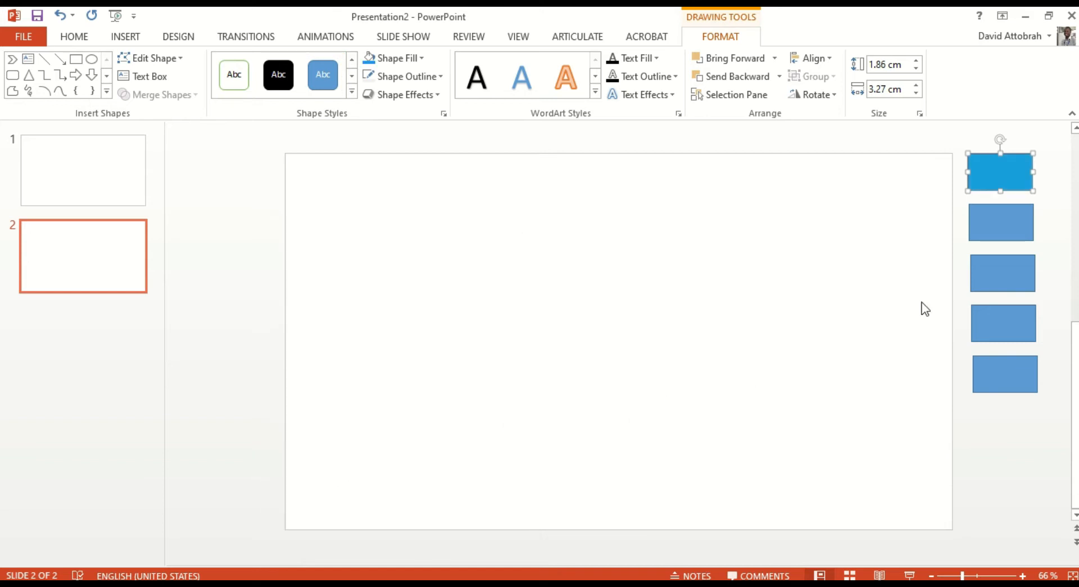
# Fill the second palette rectangle with the custom RGB colour 37, 59, 128
pyautogui.click(987, 222)
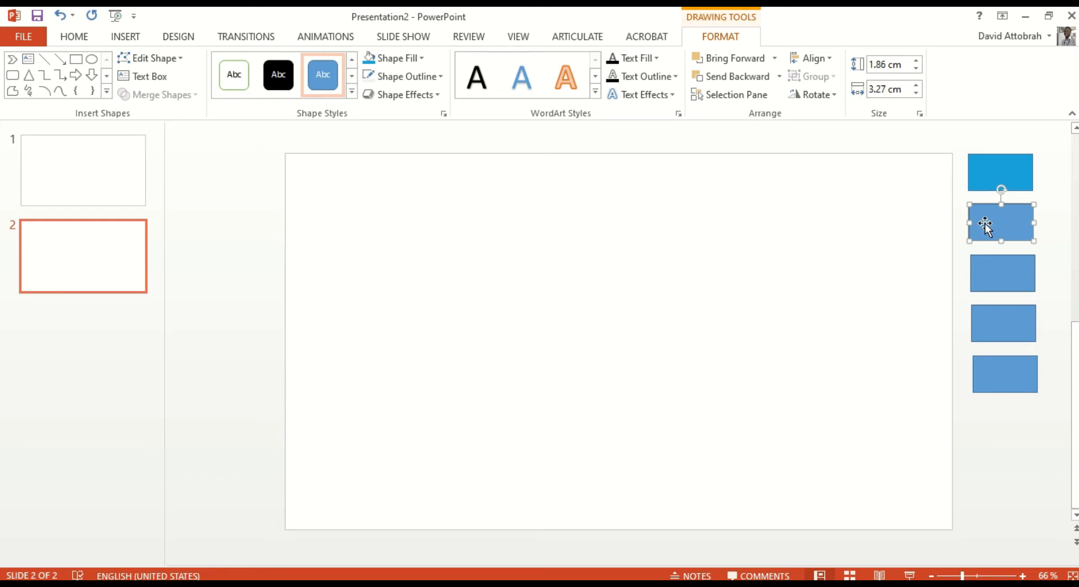
pyautogui.click(426, 53)
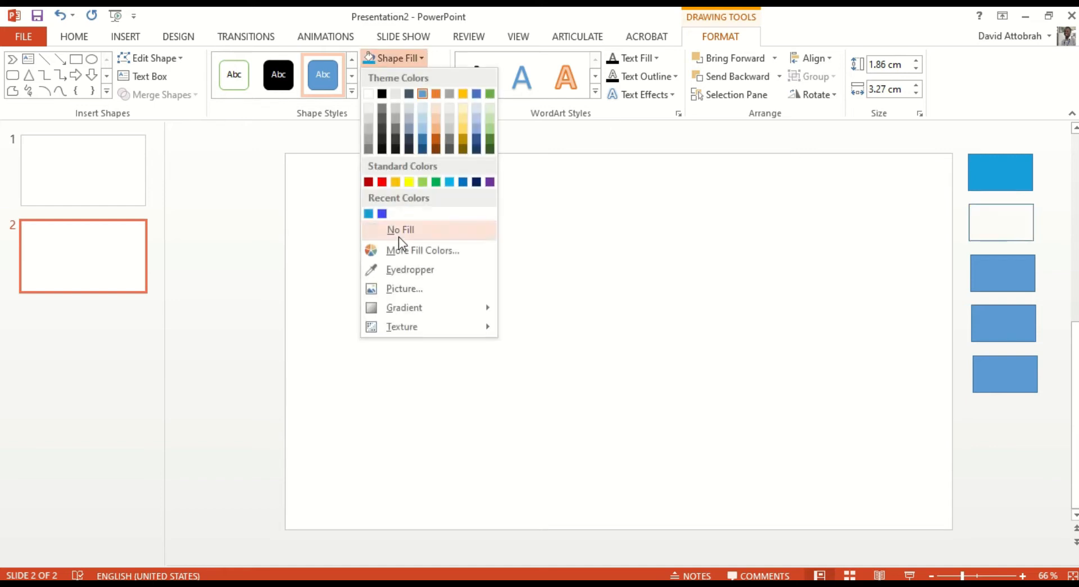
pyautogui.click(402, 251)
pyautogui.doubleClick(354, 442)
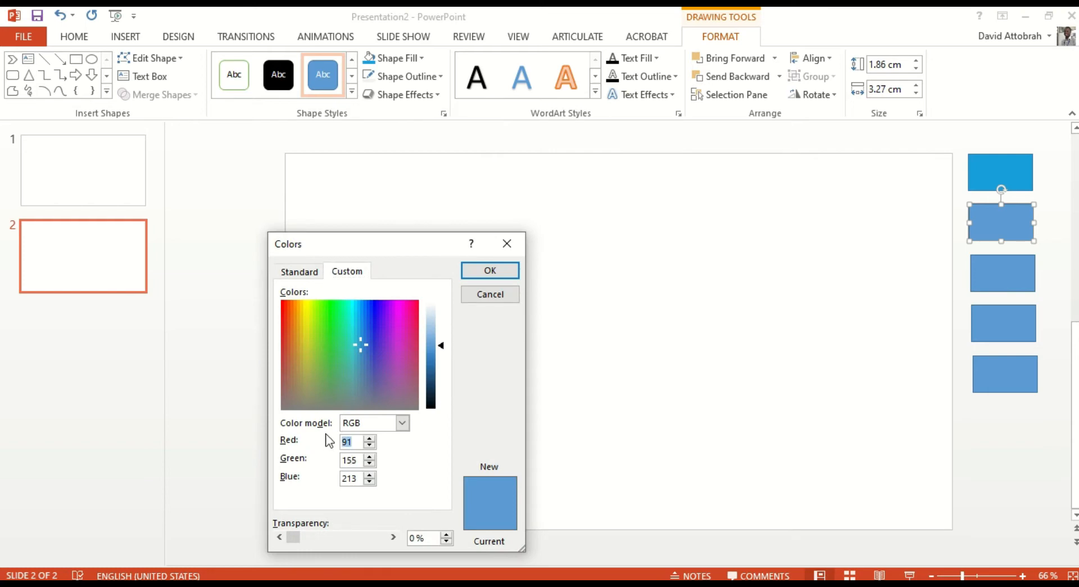
pyautogui.write('37')
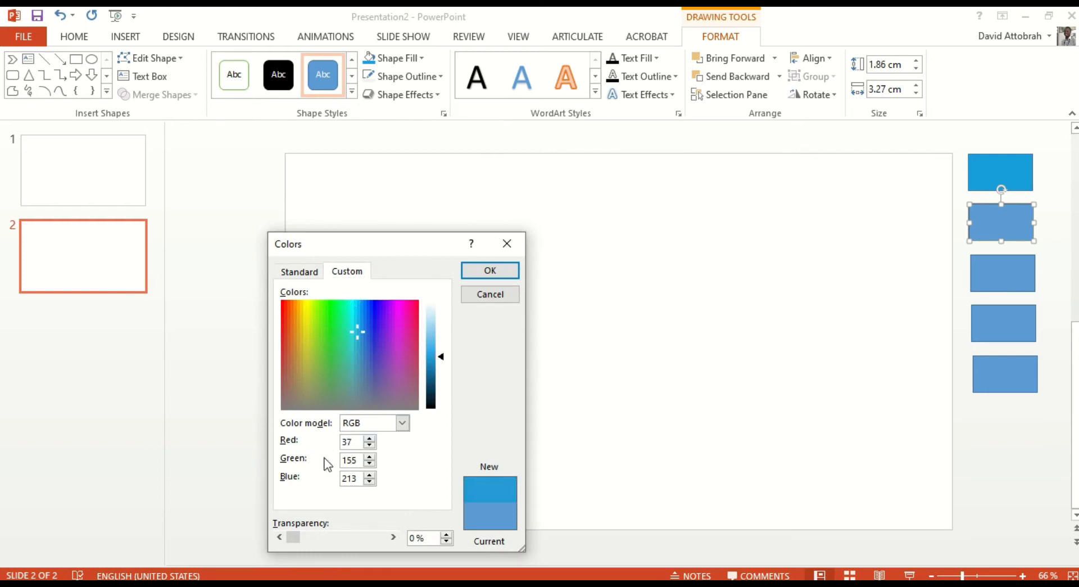
pyautogui.doubleClick(358, 459)
pyautogui.write('59')
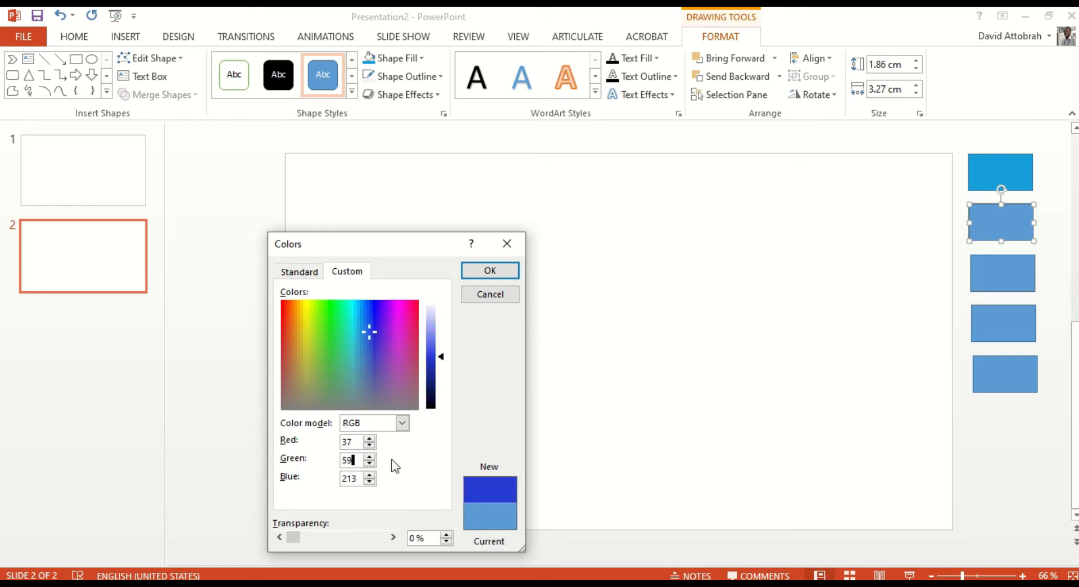
pyautogui.doubleClick(356, 478)
pyautogui.write('128')
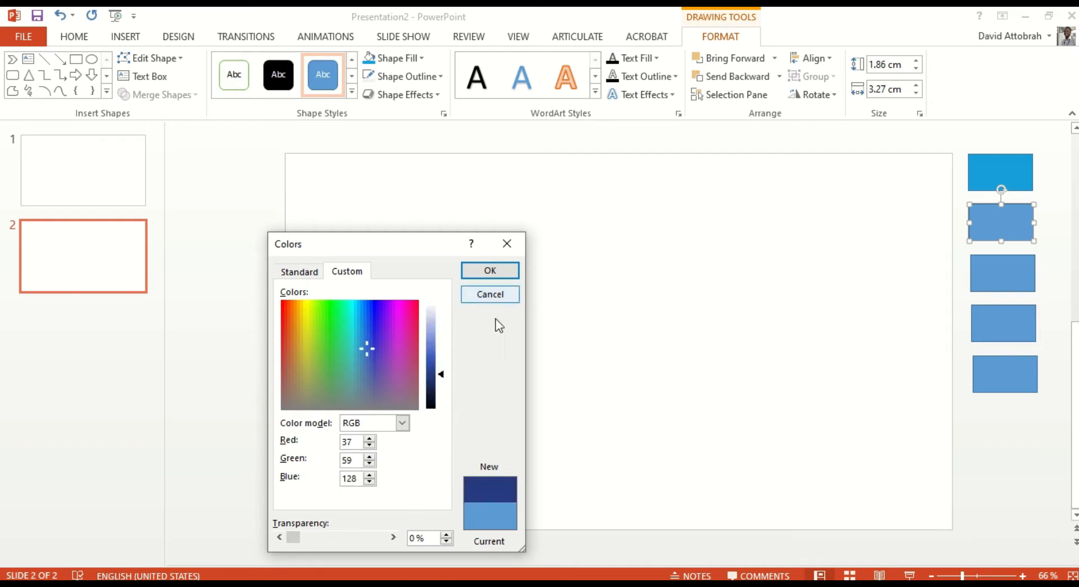
pyautogui.click(502, 274)
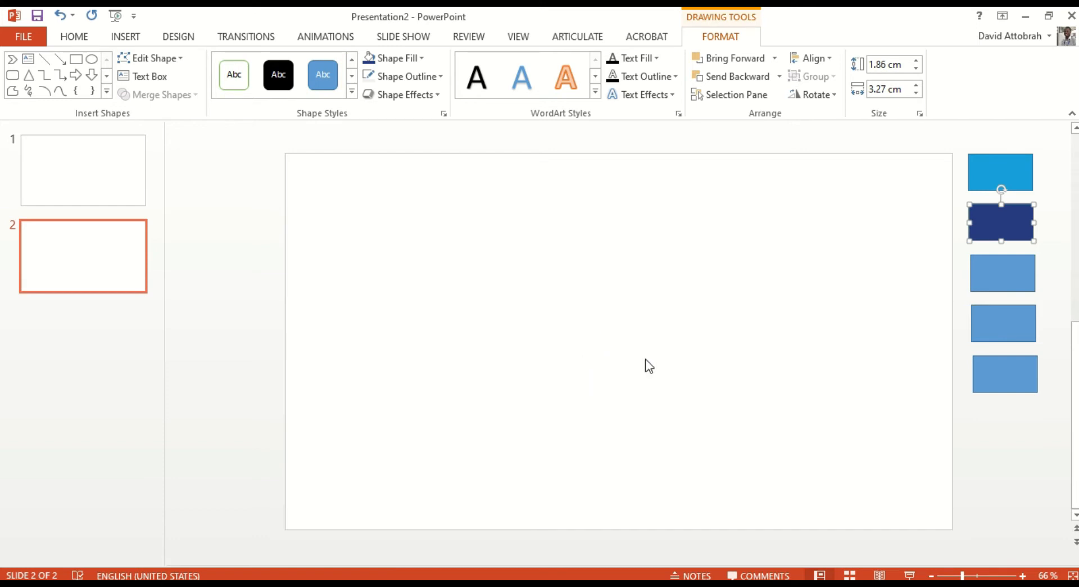
# Fill the third palette rectangle with the custom RGB colour 255, 192, 0
pyautogui.click(1001, 285)
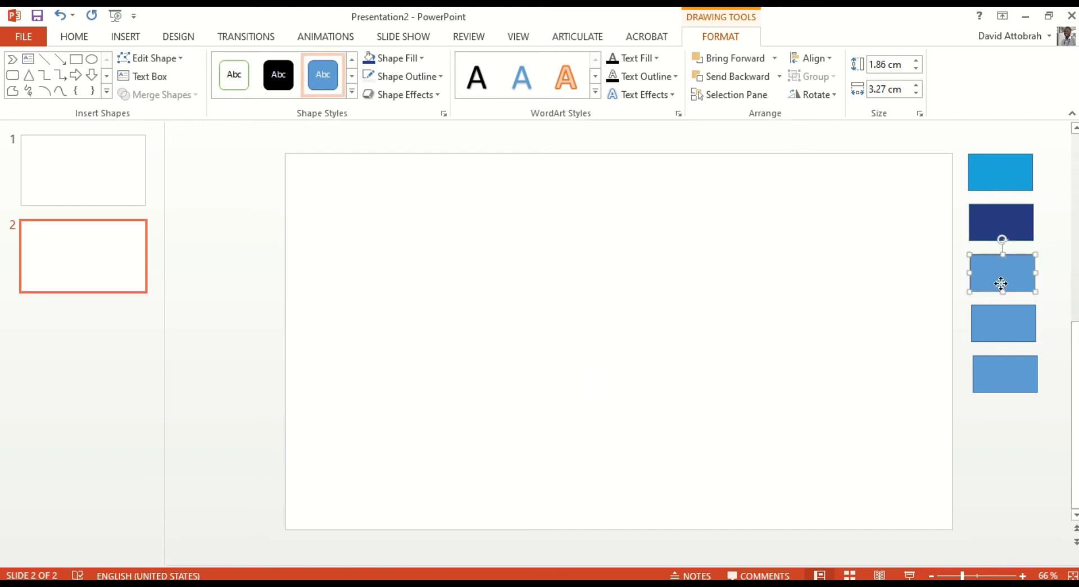
pyautogui.click(417, 58)
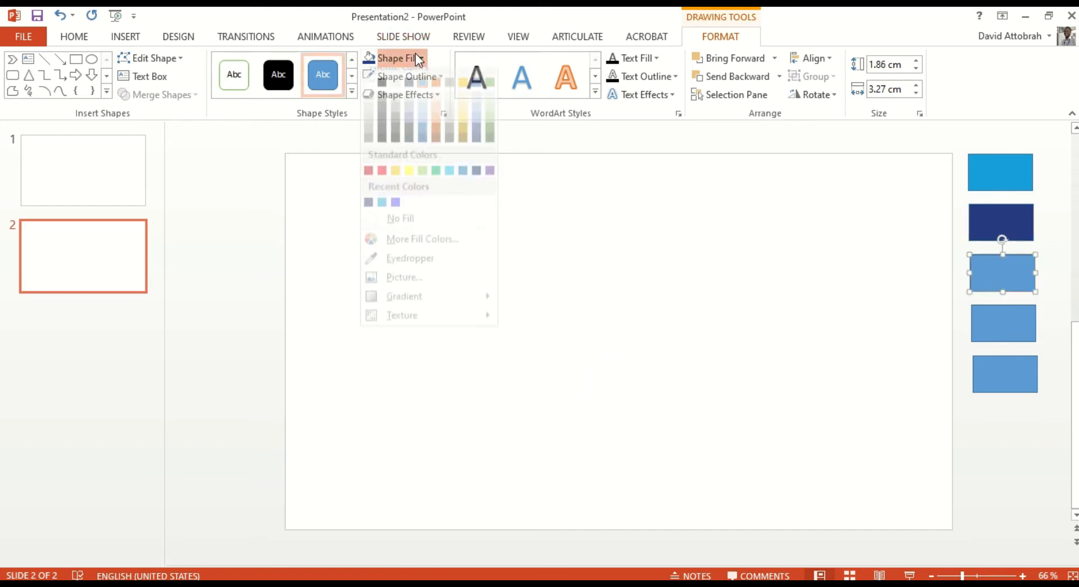
pyautogui.click(395, 250)
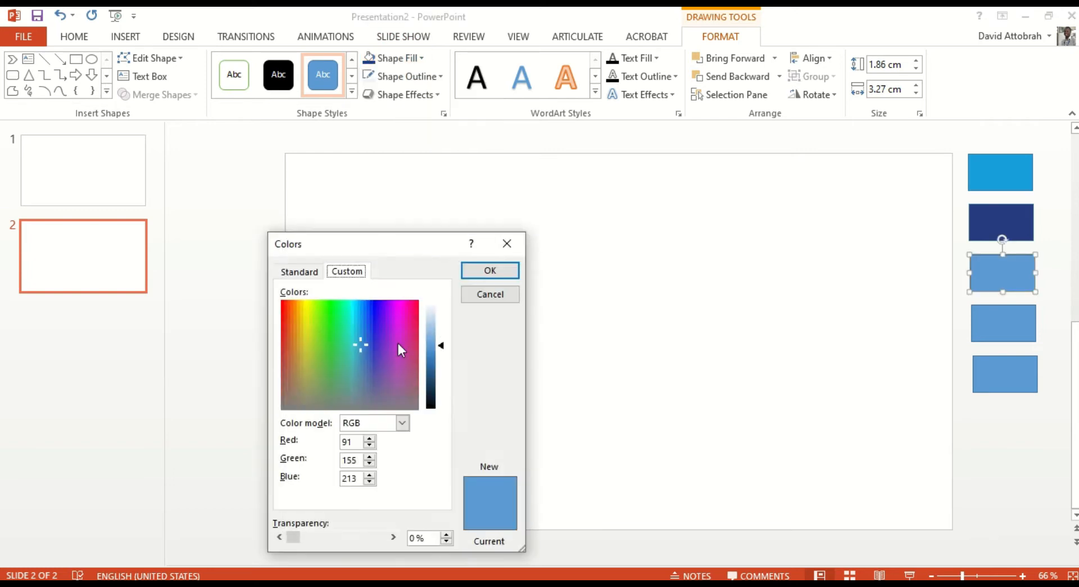
pyautogui.doubleClick(353, 441)
pyautogui.write('255')
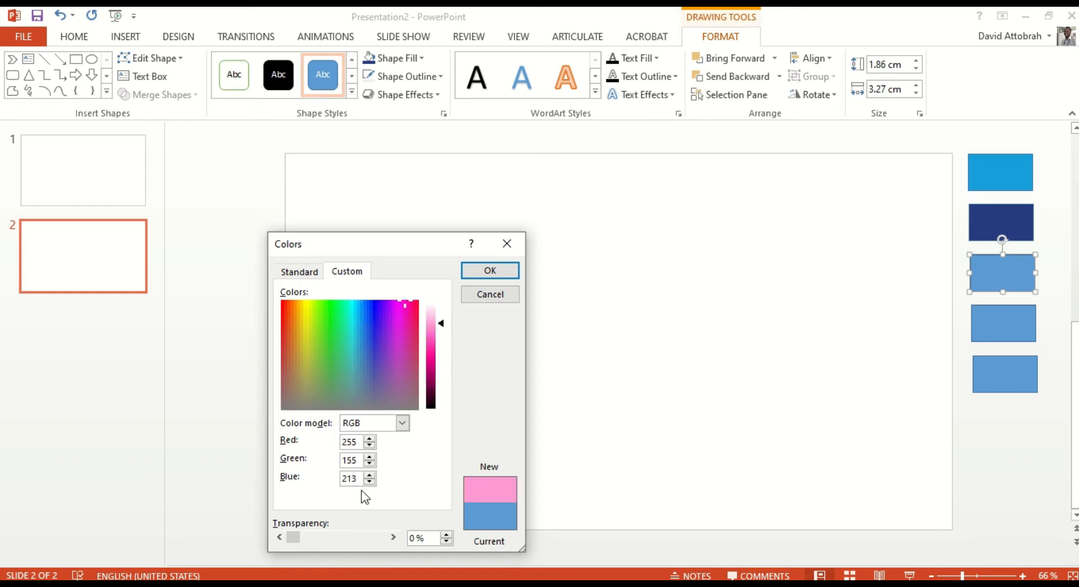
pyautogui.doubleClick(352, 460)
pyautogui.write('19')
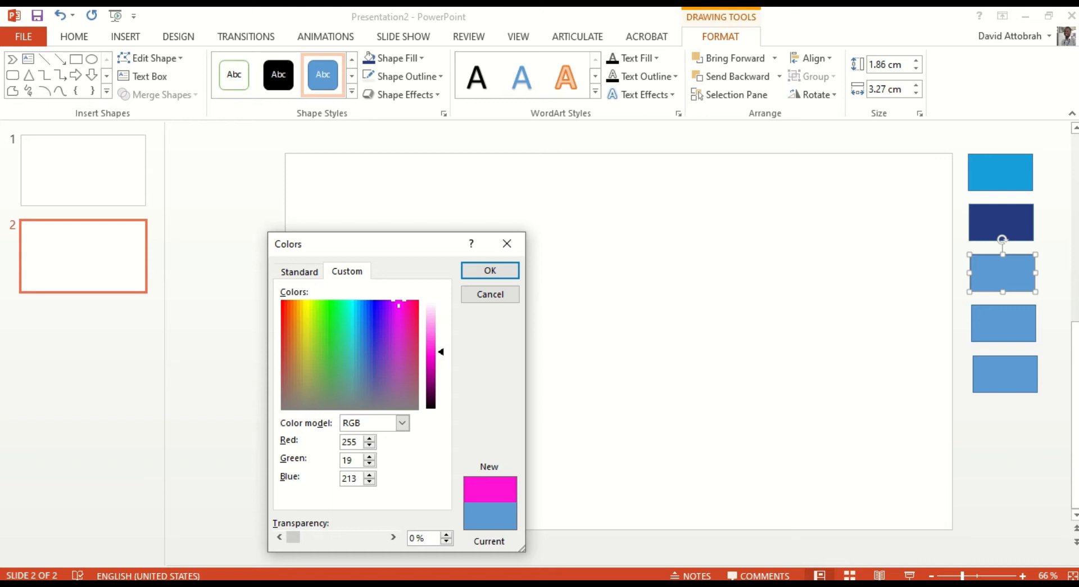
pyautogui.write('2')
pyautogui.moveTo(360, 478); pyautogui.dragTo(336, 475)
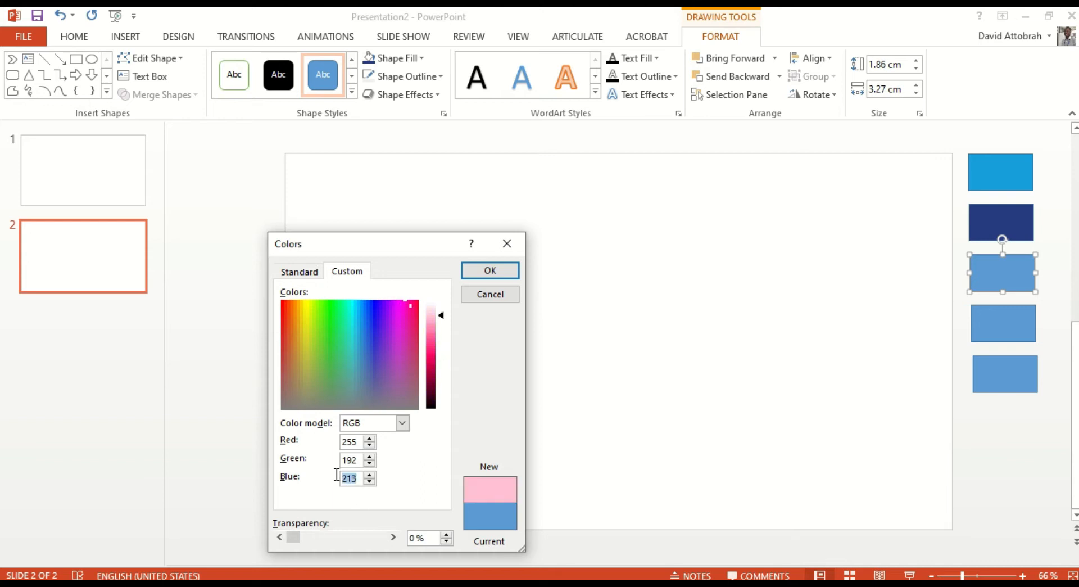
pyautogui.write('0')
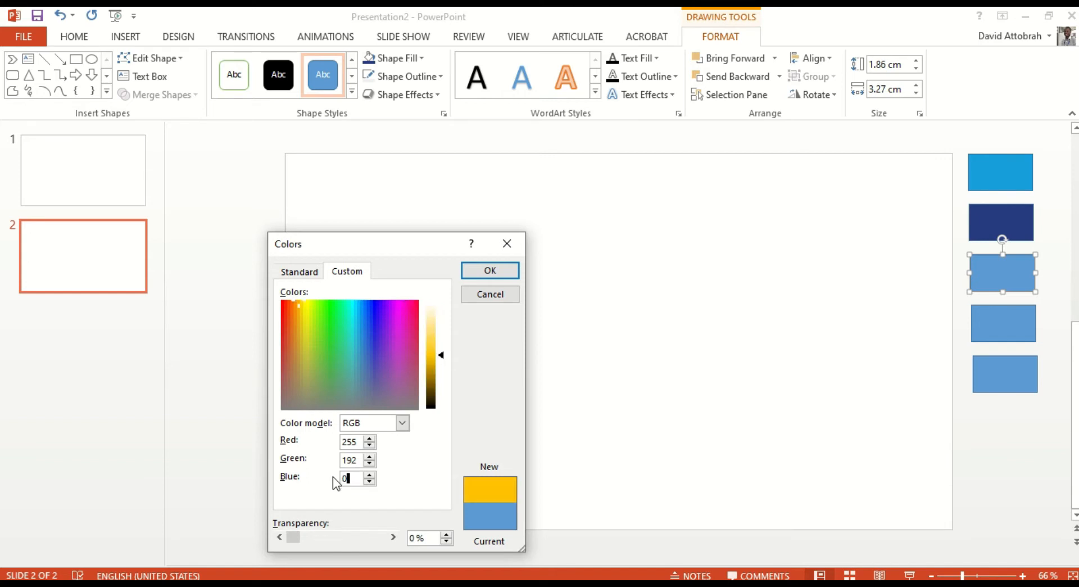
pyautogui.click(491, 271)
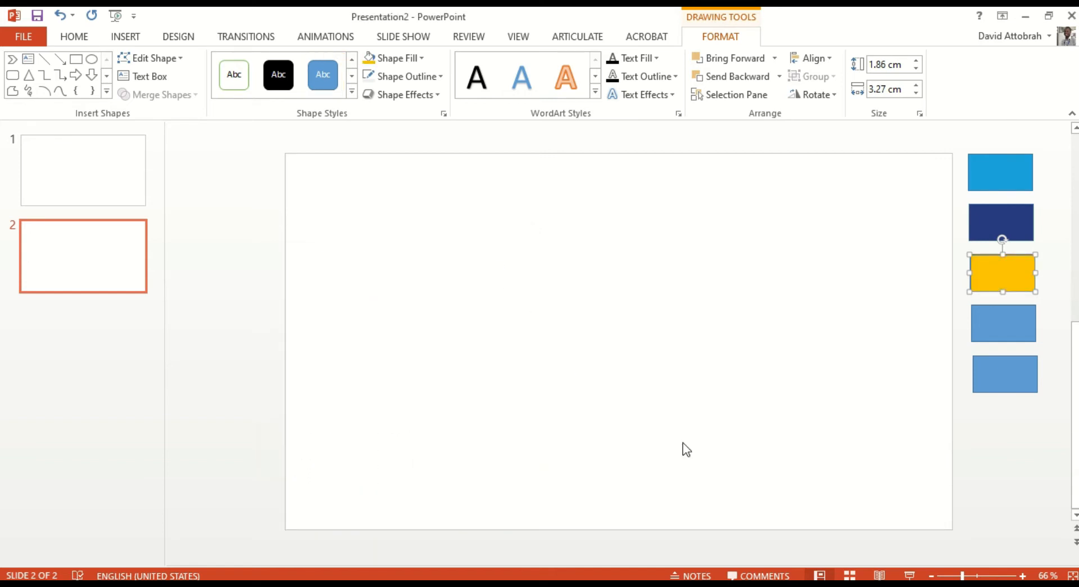
# Fill the fourth palette rectangle with the white theme colour
pyautogui.click(976, 337)
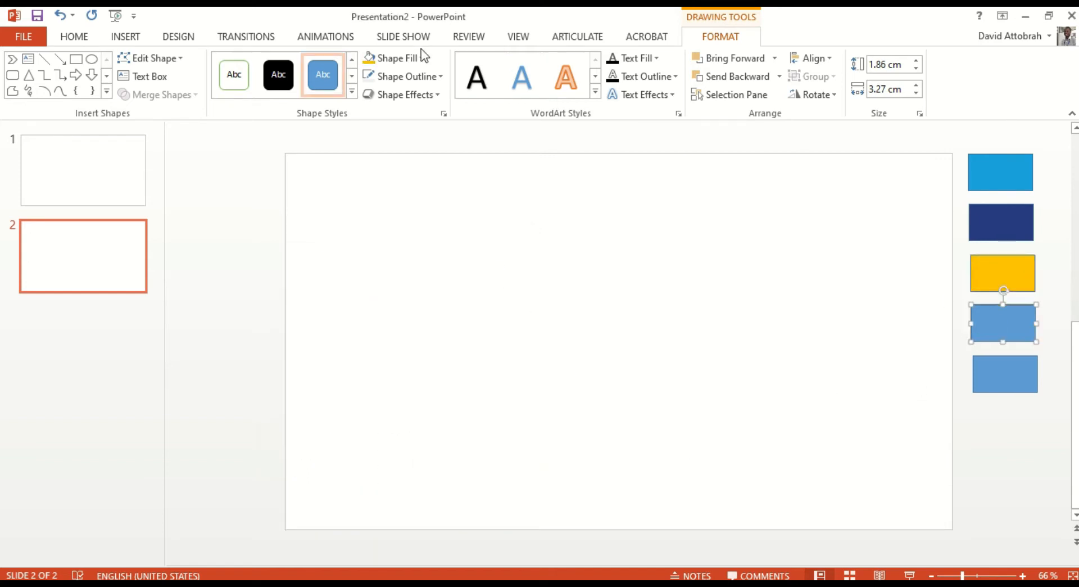
pyautogui.click(400, 58)
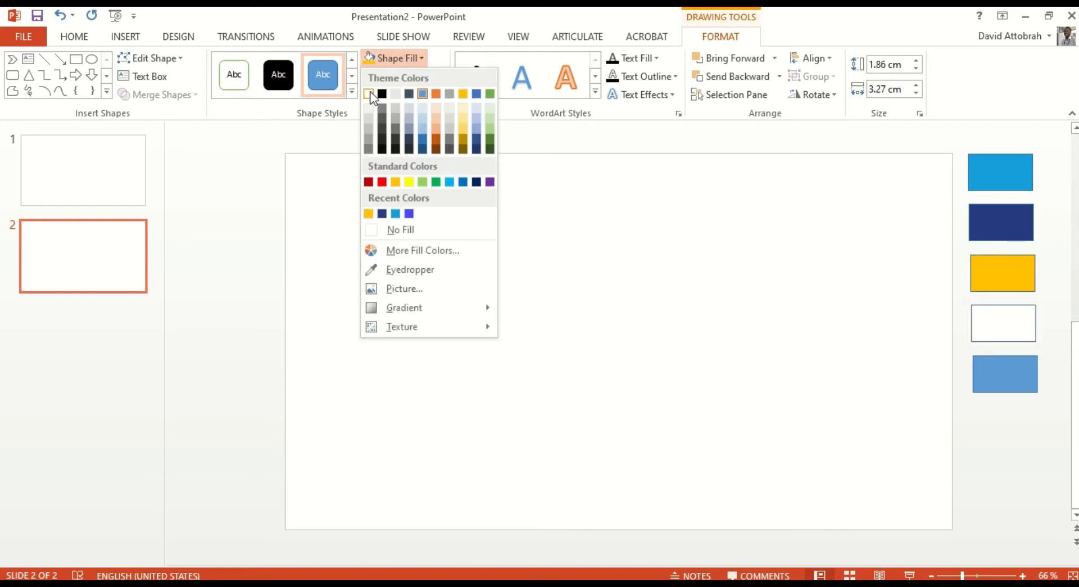
pyautogui.click(370, 92)
# Fill the fifth palette rectangle with the custom RGB colour 210, 210, 215 and deselect it
pyautogui.click(1010, 371)
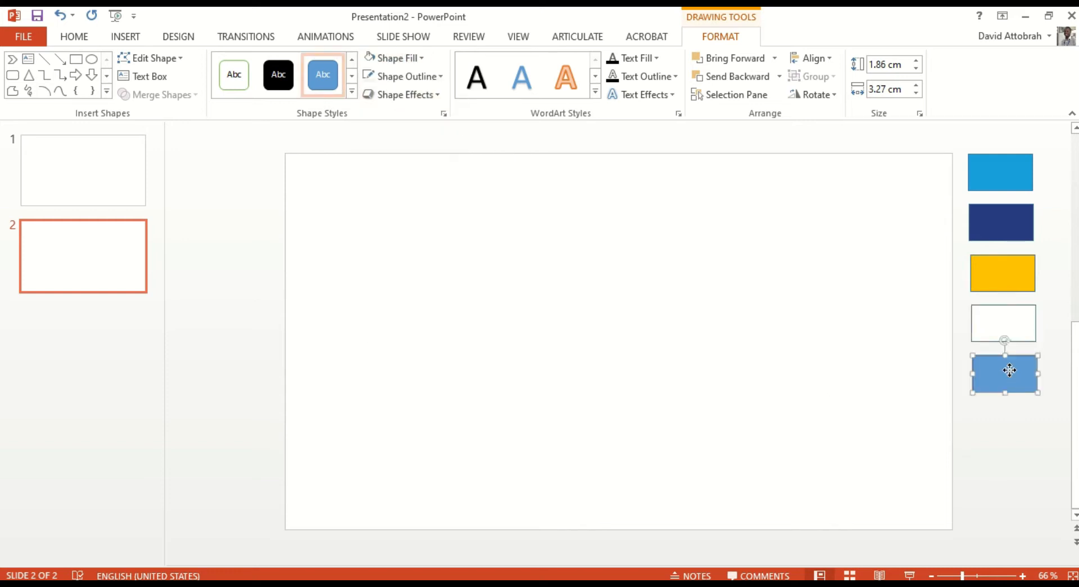
pyautogui.click(424, 59)
pyautogui.click(406, 251)
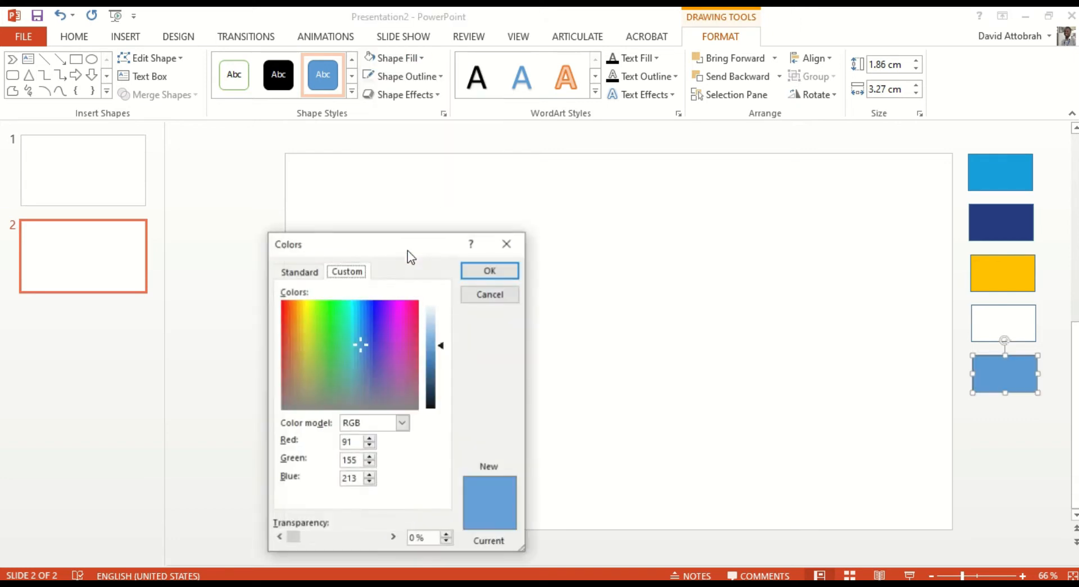
pyautogui.moveTo(355, 441); pyautogui.dragTo(339, 442)
pyautogui.write('210')
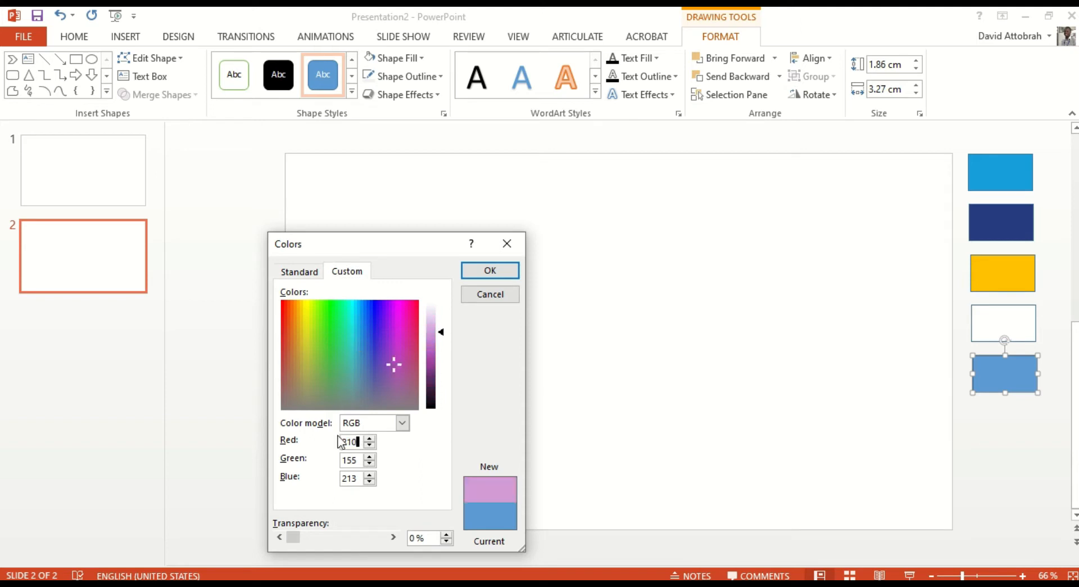
pyautogui.moveTo(360, 460); pyautogui.dragTo(334, 449)
pyautogui.write('210')
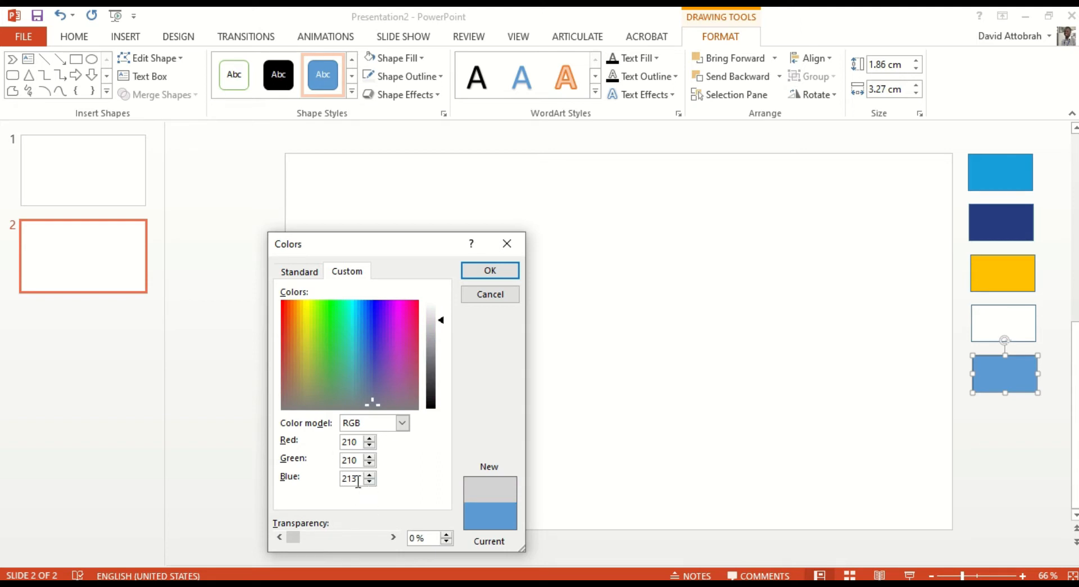
pyautogui.moveTo(360, 478); pyautogui.dragTo(337, 478)
pyautogui.write('215')
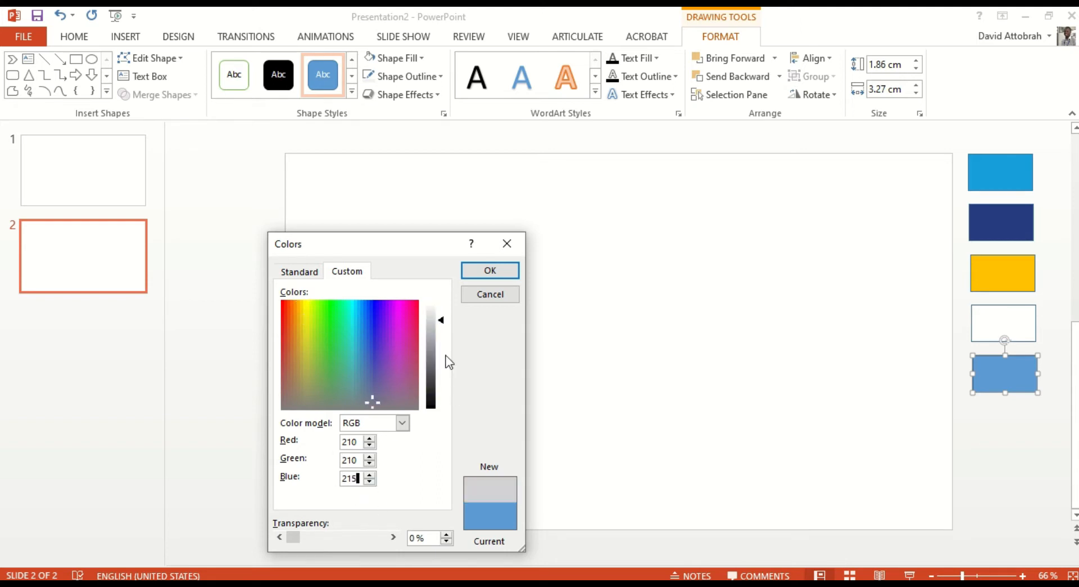
pyautogui.click(497, 269)
pyautogui.click(994, 462)
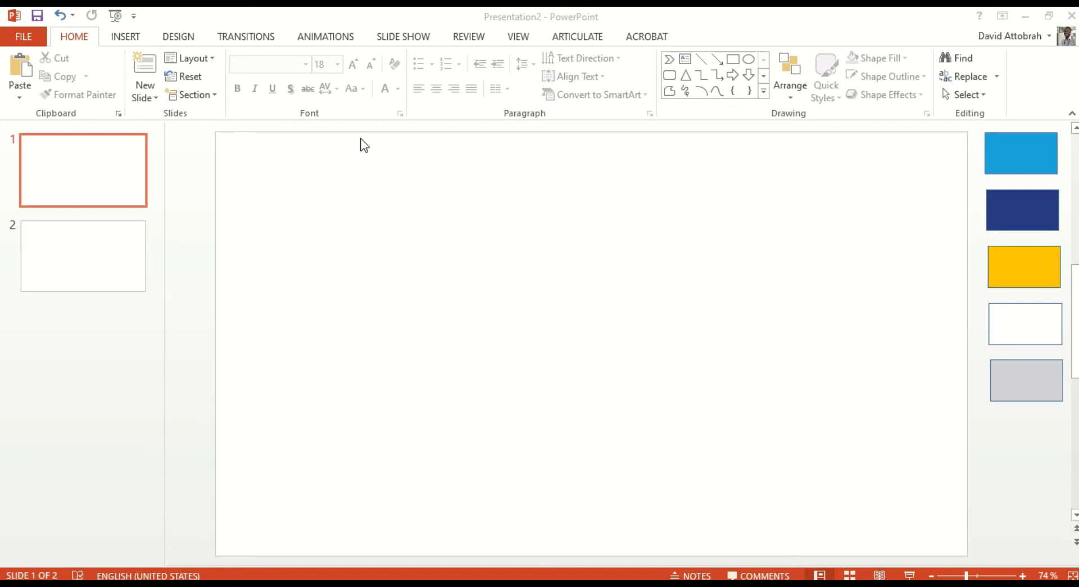
# Draw a full-width rectangle, about 3.4 cm high and 33.87 cm wide, along the upper edge of slide 1
pyautogui.click(134, 35)
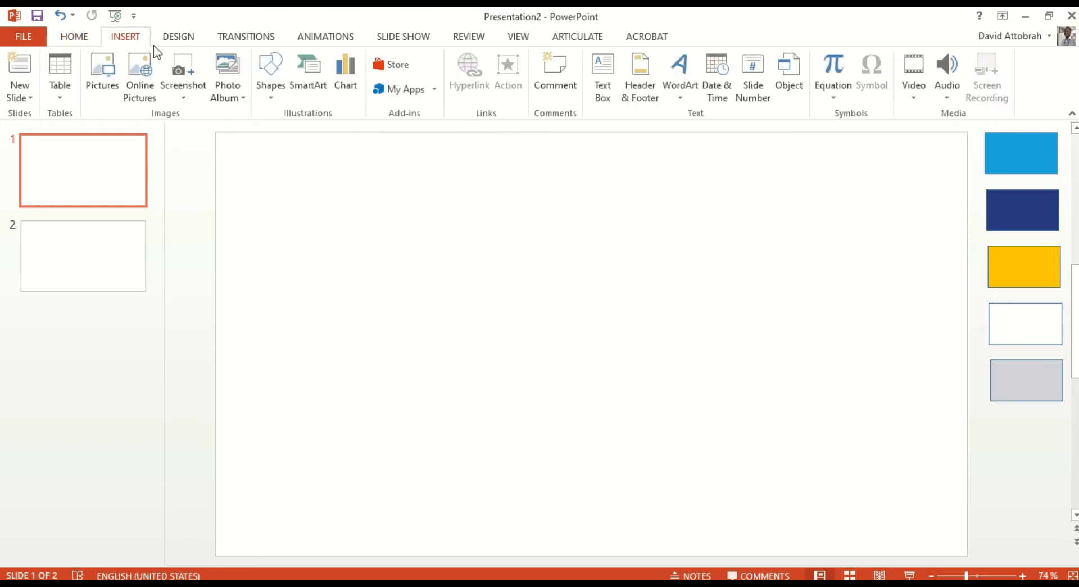
pyautogui.click(269, 84)
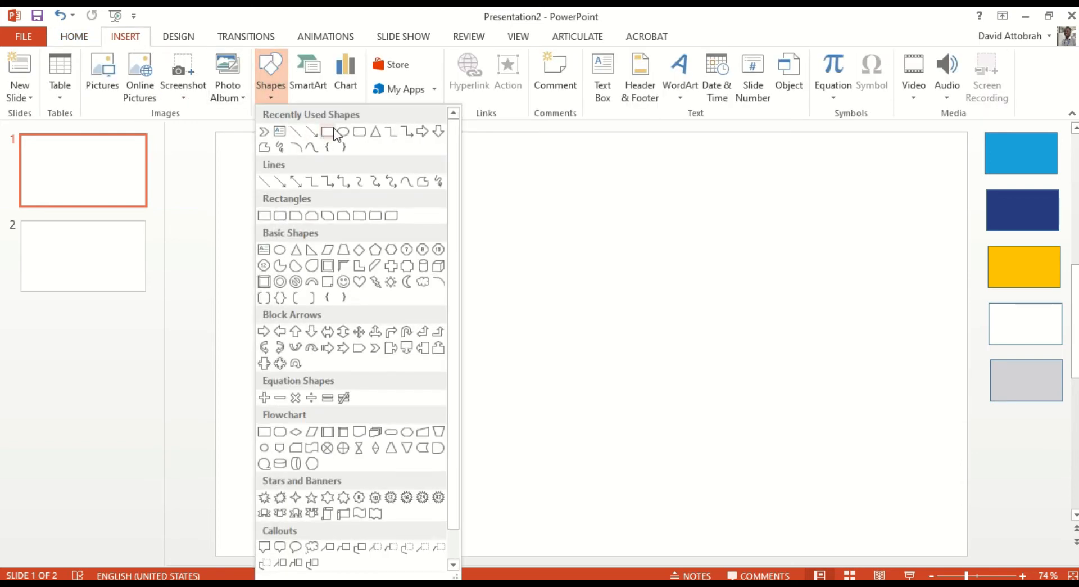
pyautogui.click(331, 130)
pyautogui.moveTo(220, 133); pyautogui.dragTo(966, 207)
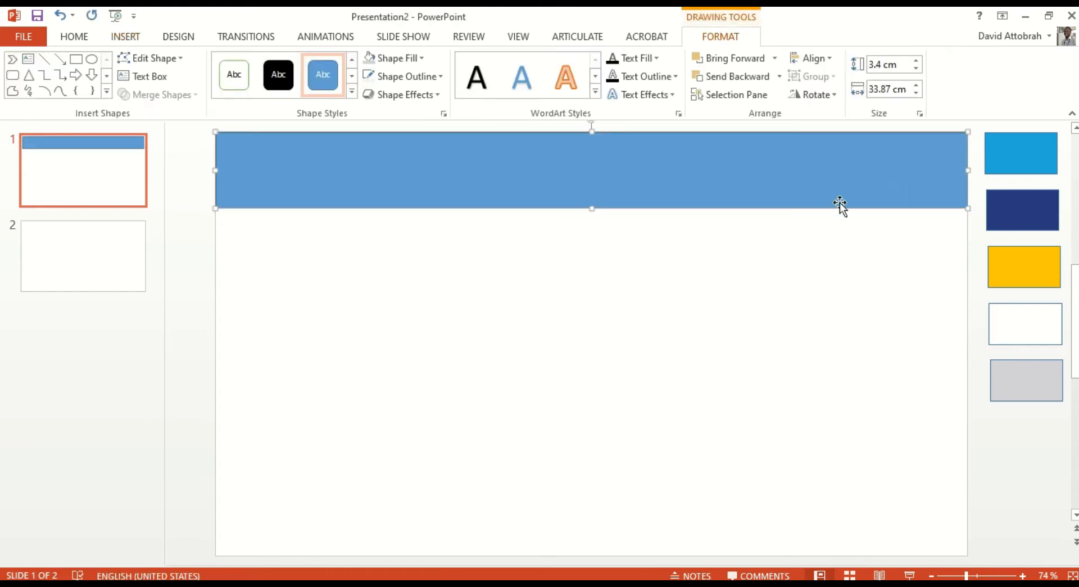
# Set the height of the full-width rectangle to 2 cm
pyautogui.click(882, 66)
pyautogui.write('2')
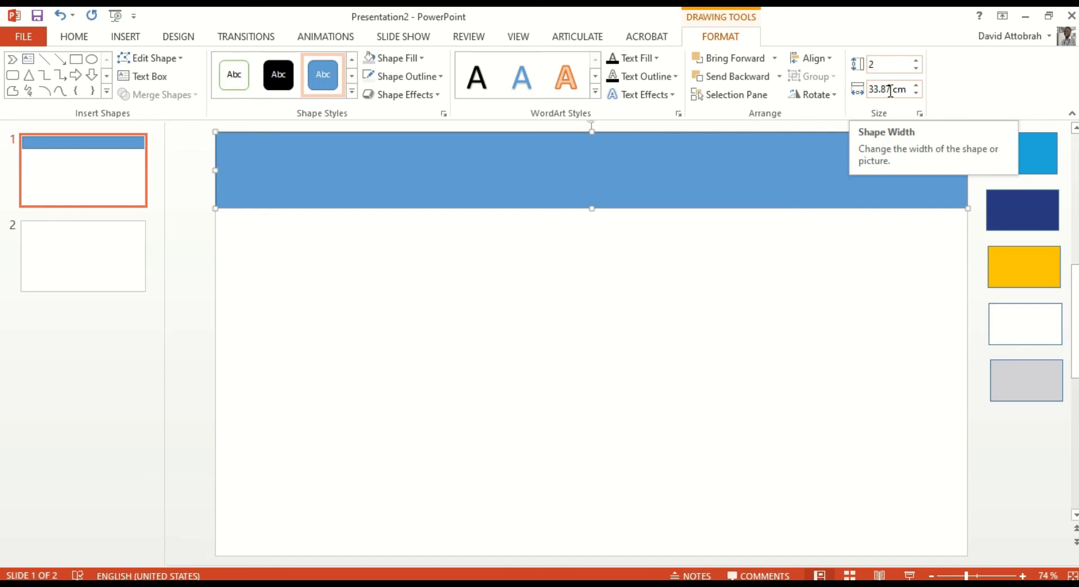
pyautogui.press('Return')
# Duplicate the full-width rectangle and place the copy just below the original, leaving a small gap
pyautogui.click(813, 211)
pyautogui.doubleClick(808, 165)
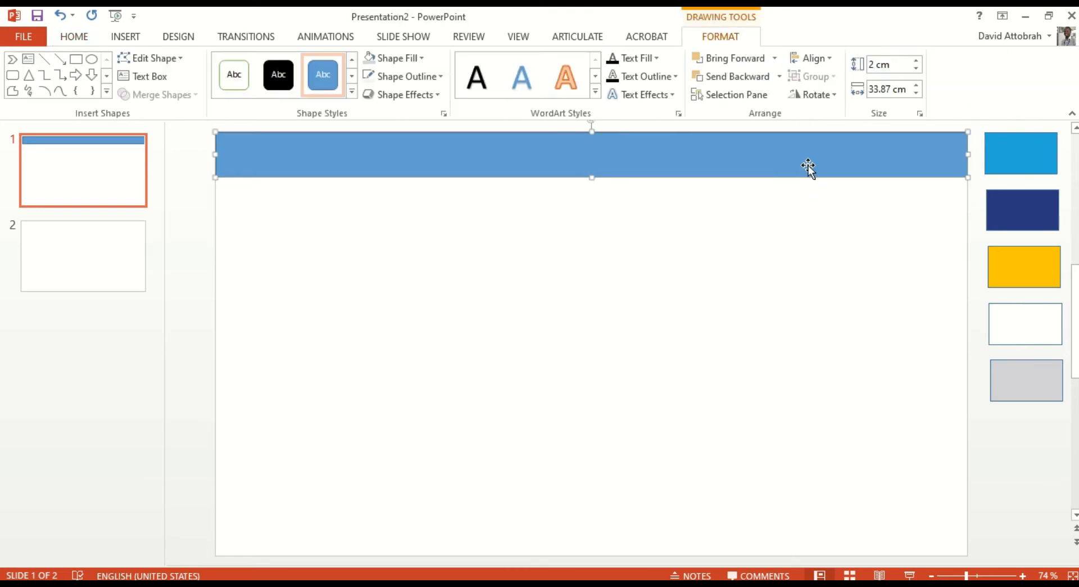
pyautogui.moveTo(808, 164); pyautogui.dragTo(794, 216)
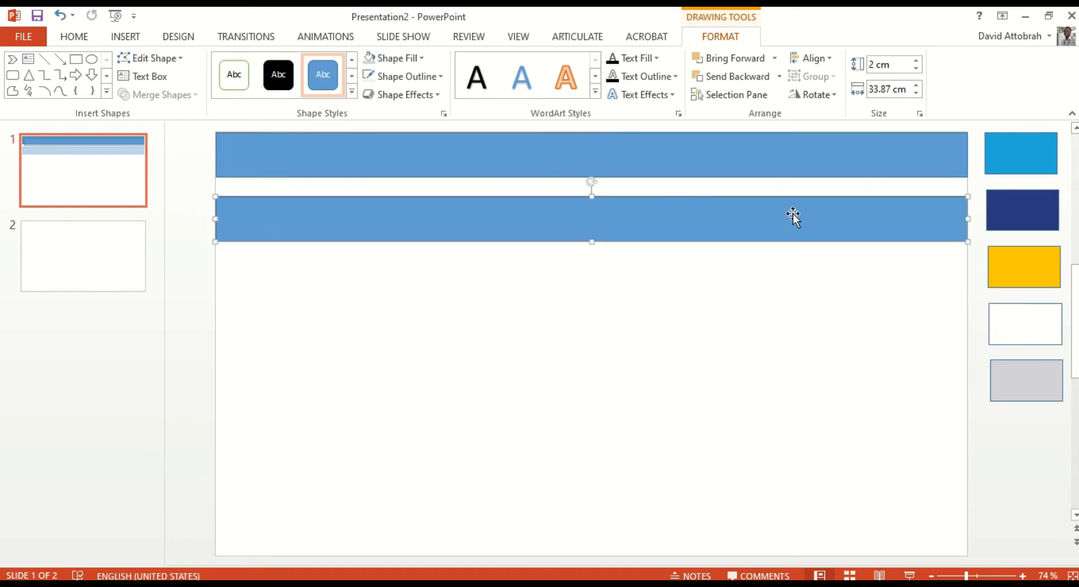
# Set the height of the lower full-width rectangle to 0.1 cm
pyautogui.click(872, 63)
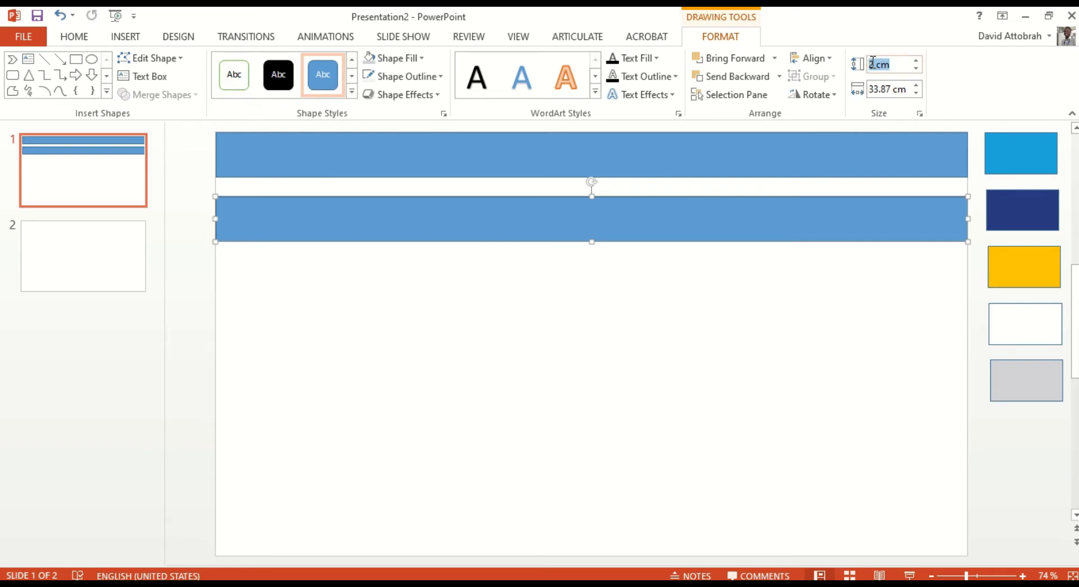
pyautogui.write('0.1')
pyautogui.press('Return')
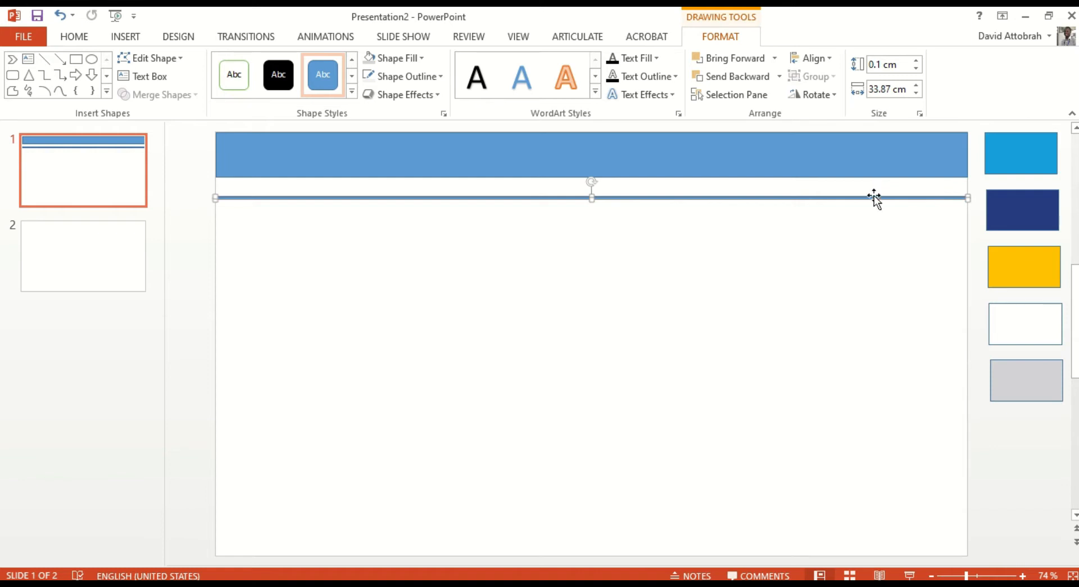
# Fill the 2 cm high full-width bar with the dark blue of the second palette rectangle, using the Eyedropper
pyautogui.click(876, 165)
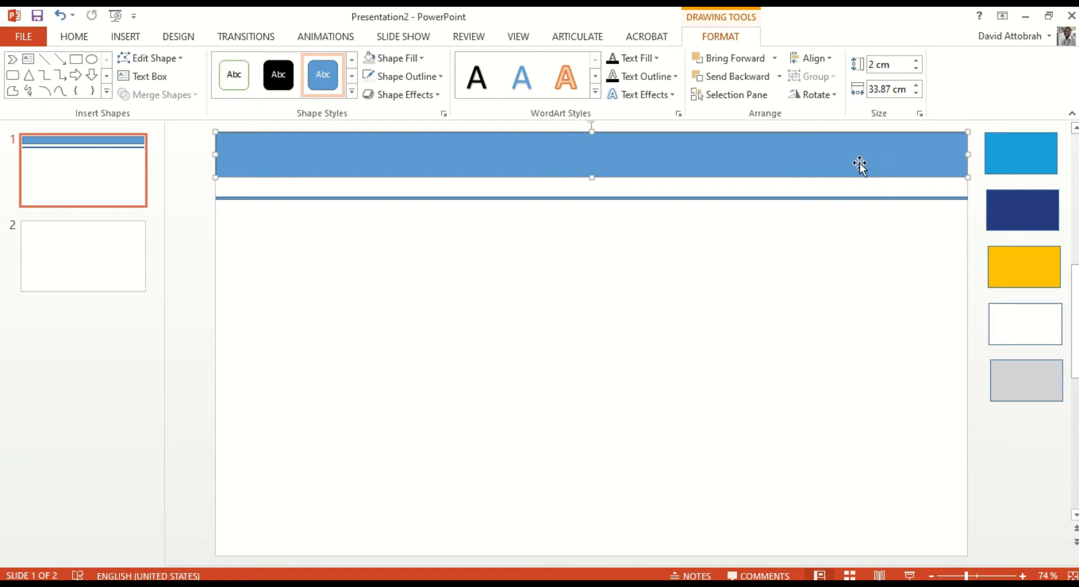
pyautogui.click(408, 58)
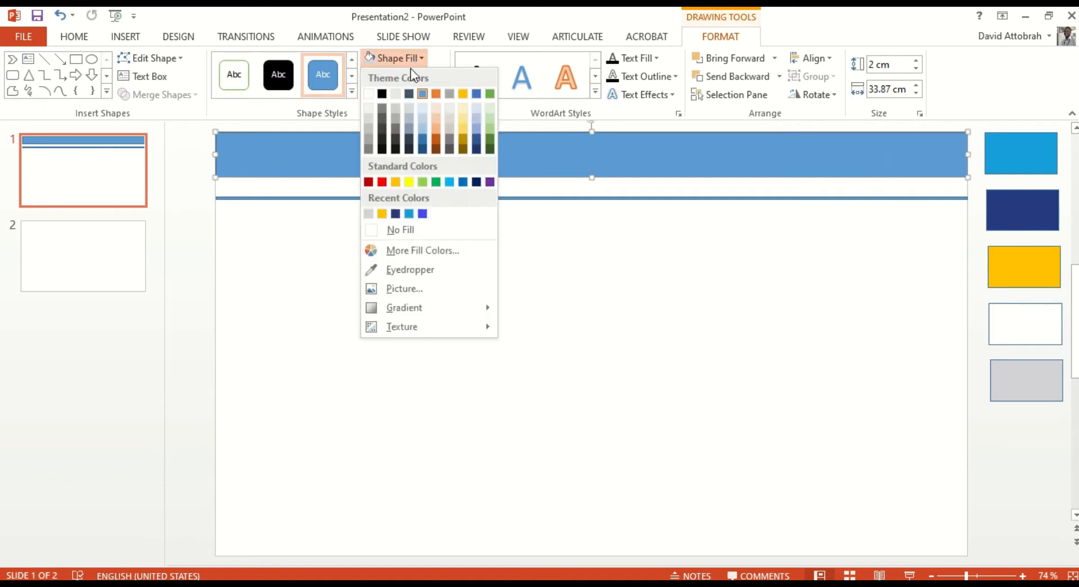
pyautogui.click(406, 268)
pyautogui.click(1020, 218)
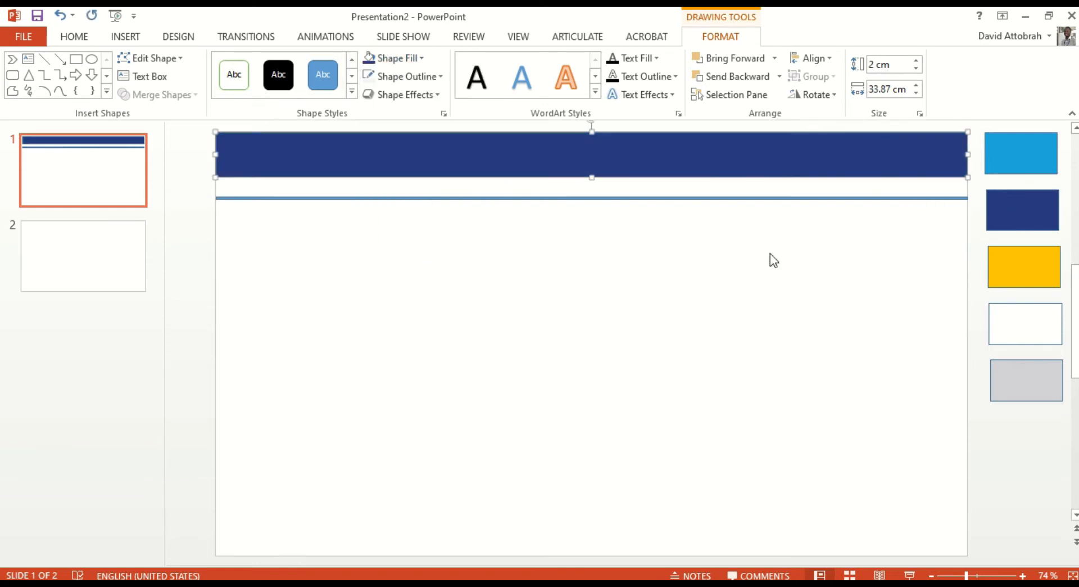
# Fill the thin full-width strip with the light blue of the first palette rectangle, using the Eyedropper
pyautogui.click(742, 198)
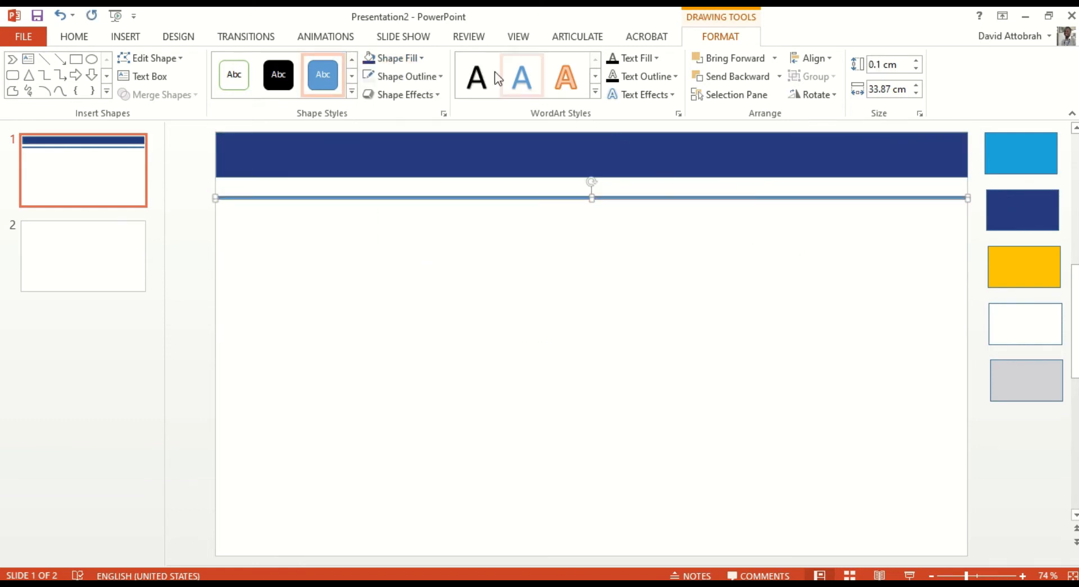
pyautogui.click(393, 58)
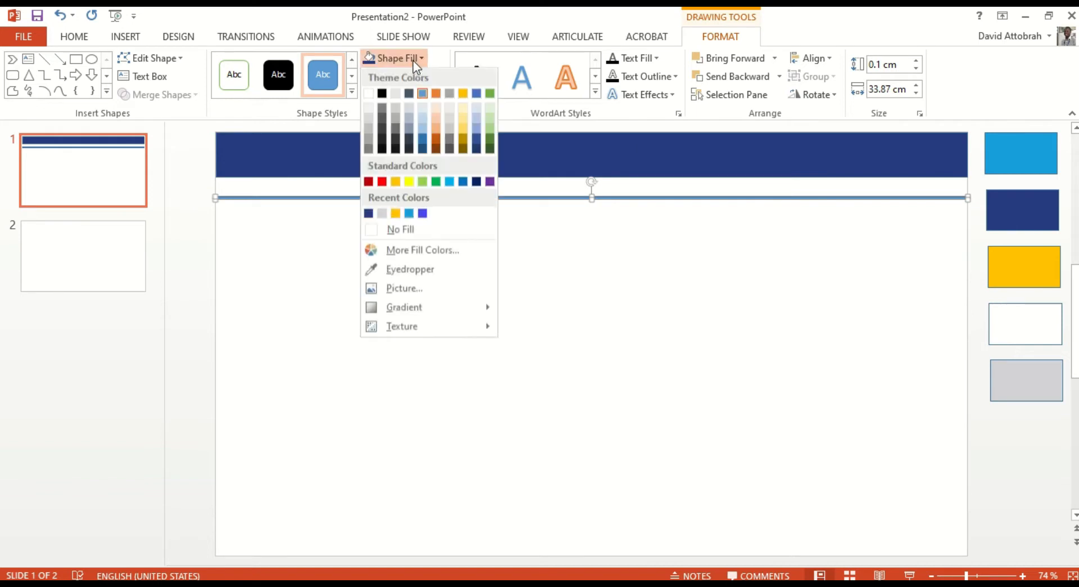
pyautogui.click(422, 270)
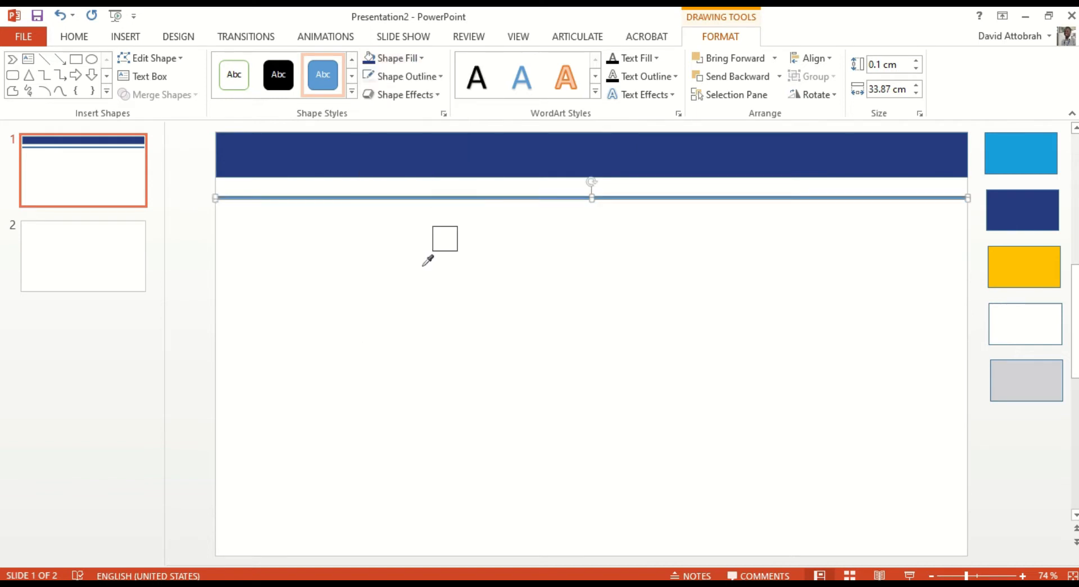
pyautogui.click(1049, 143)
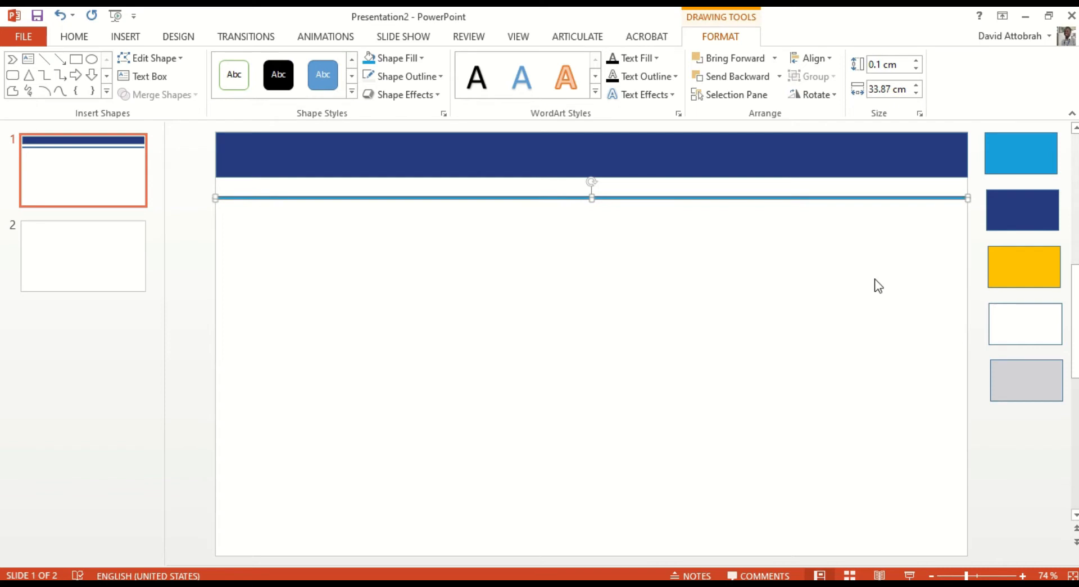
pyautogui.click(798, 159)
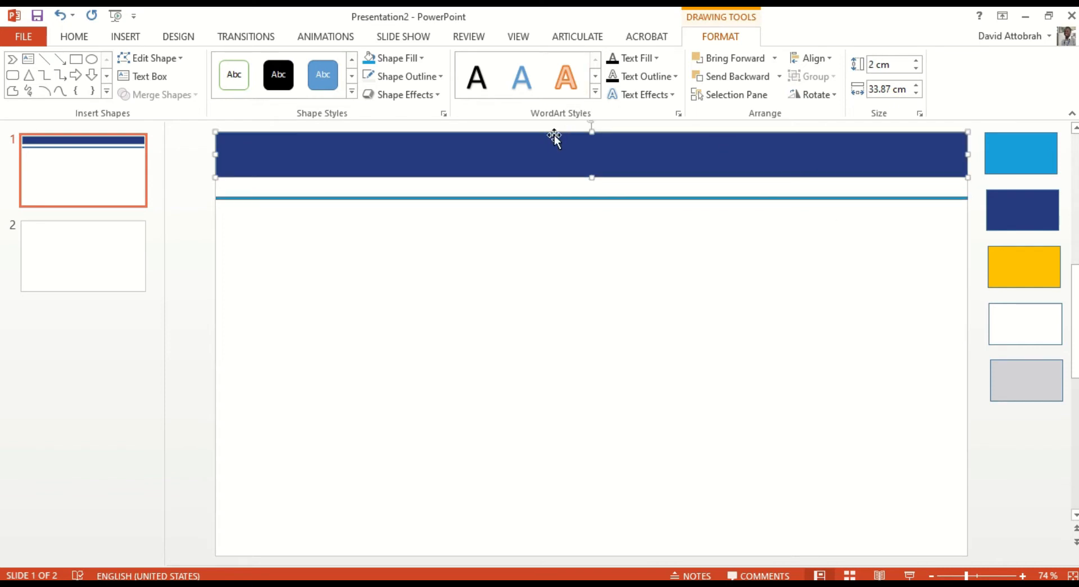
pyautogui.click(421, 58)
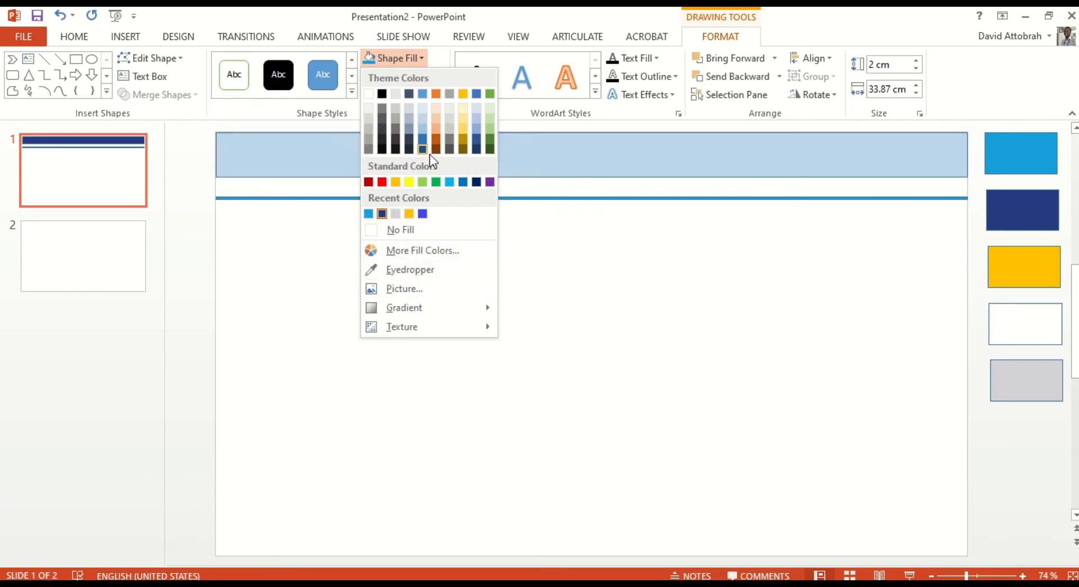
pyautogui.click(575, 247)
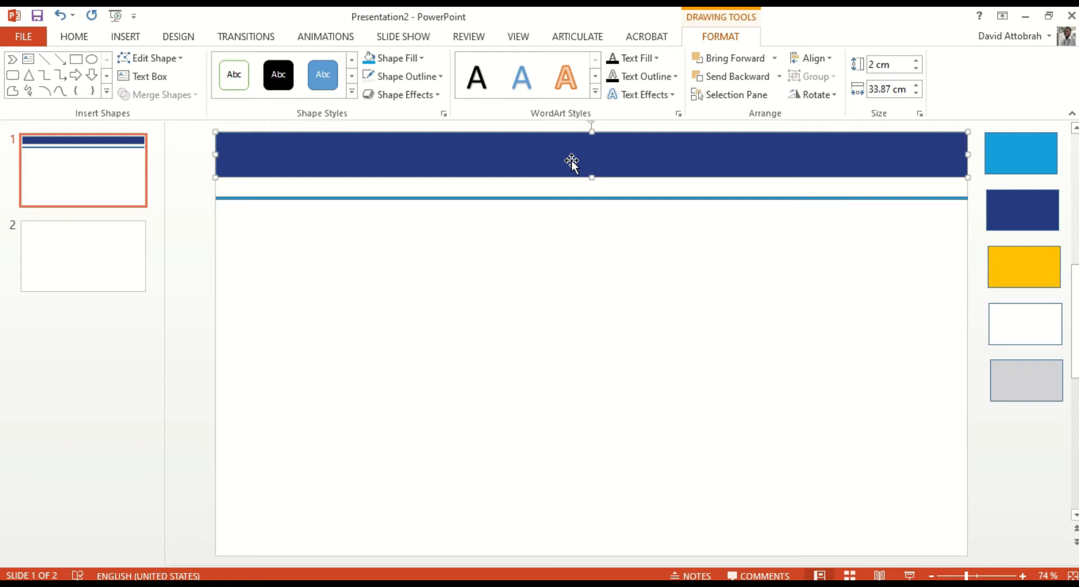
# Stack the thin light blue strip on the slide's upper edge above the dark blue bar and remove both outlines
pyautogui.moveTo(571, 159)
pyautogui.mouseDown()
pyautogui.moveTo(562, 188)
pyautogui.moveTo(563, 137)
pyautogui.moveTo(571, 157)
pyautogui.mouseUp()
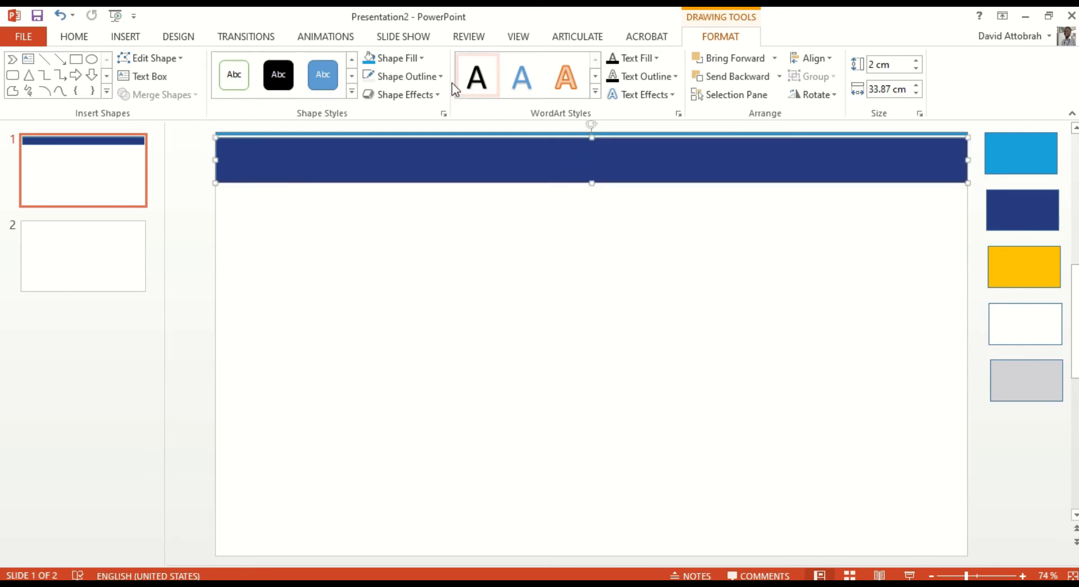
pyautogui.click(430, 79)
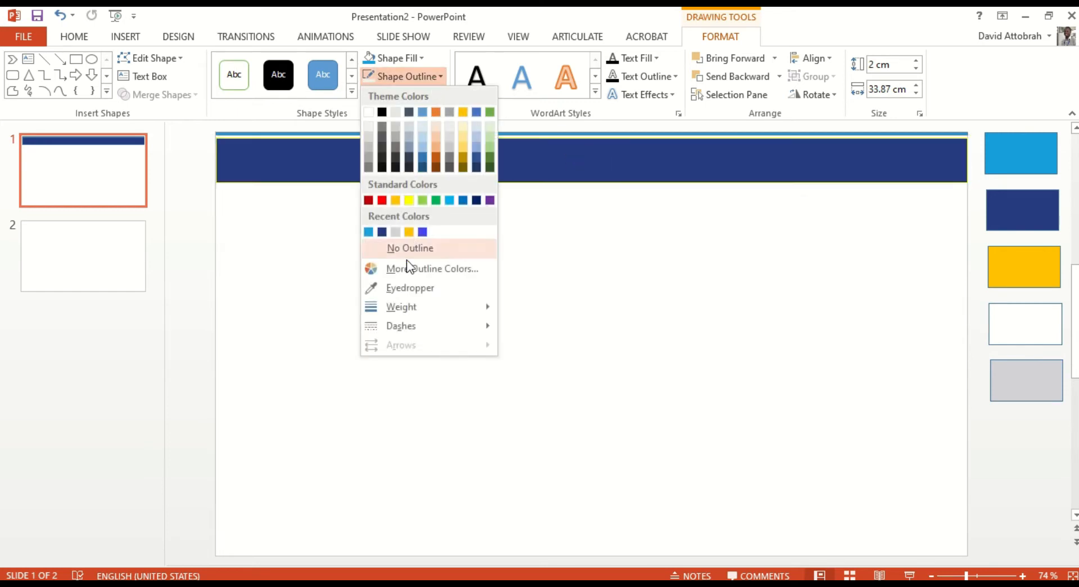
pyautogui.click(383, 248)
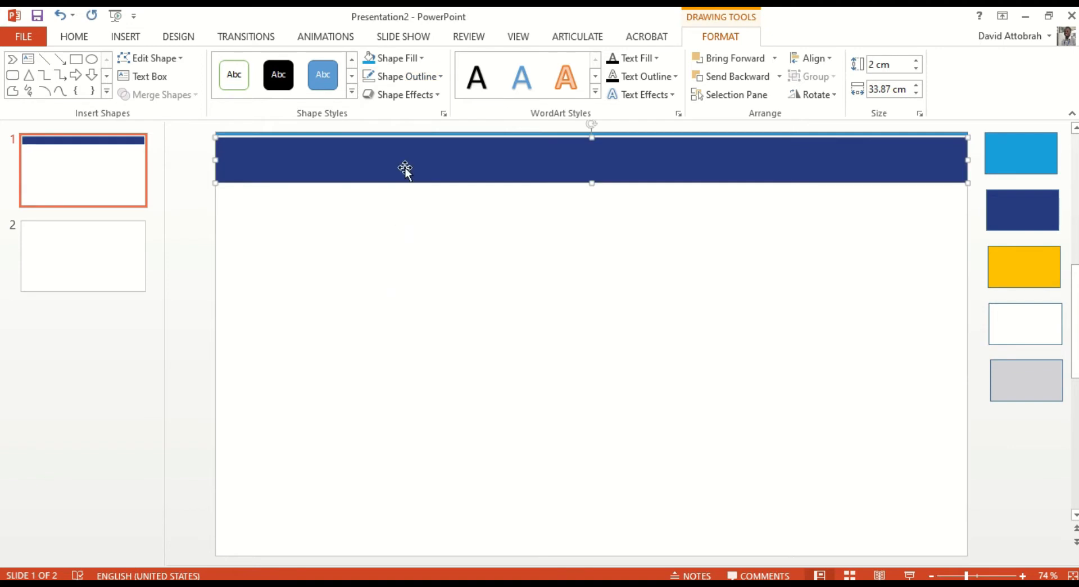
pyautogui.click(416, 134)
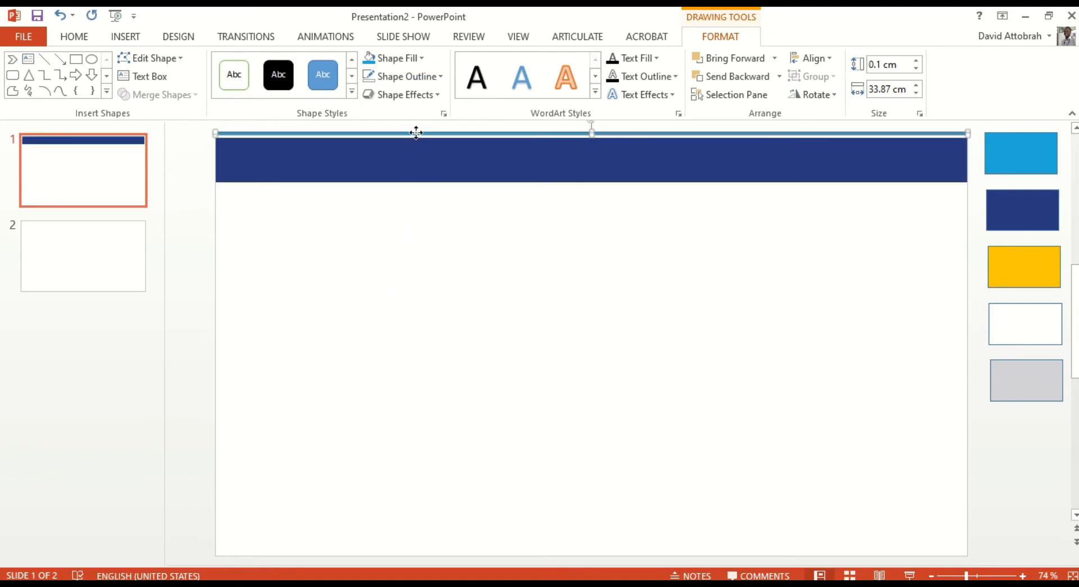
pyautogui.click(403, 81)
pyautogui.click(393, 249)
# Move the dark blue bar up until it sits flush against the light blue strip, and deselect it
pyautogui.click(419, 175)
pyautogui.moveTo(422, 174); pyautogui.dragTo(422, 169)
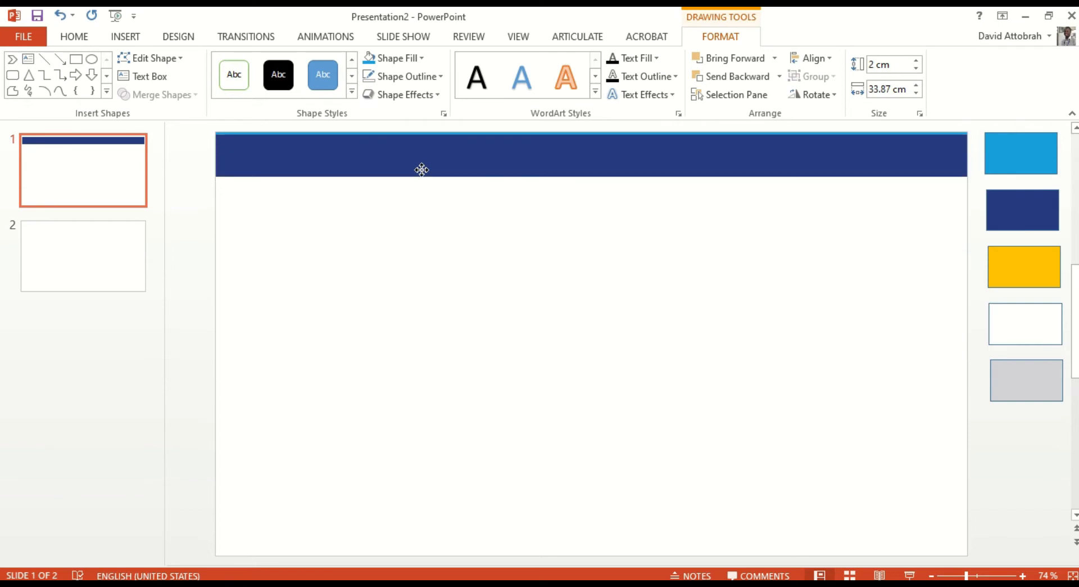
pyautogui.click(568, 238)
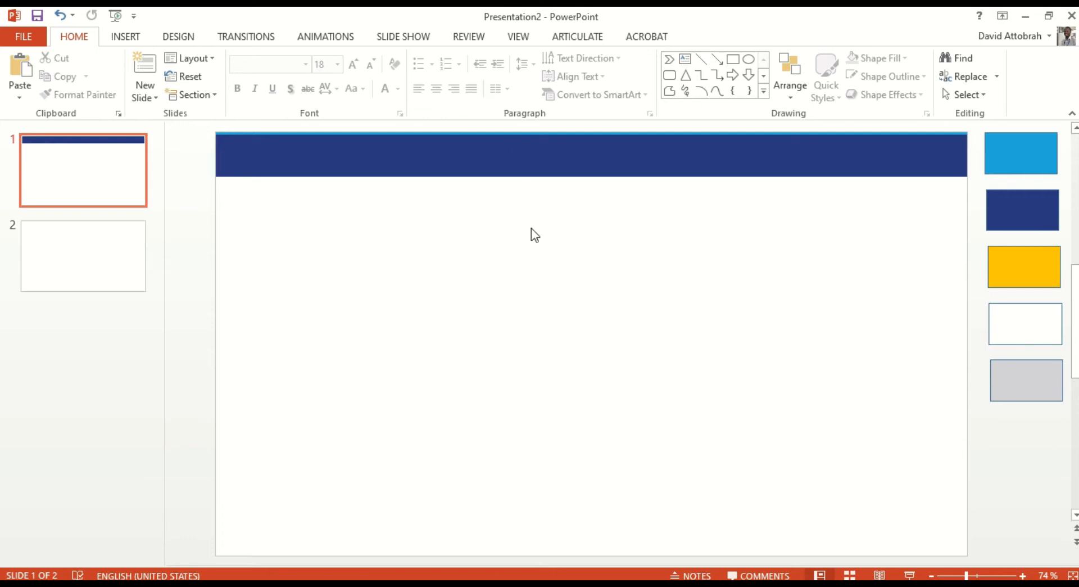
# Add a text box above the slide reading "Welcome, About Us, History, Timeline, Team, Services, Customers, Contact Us"
pyautogui.scroll(2, 531, 227)
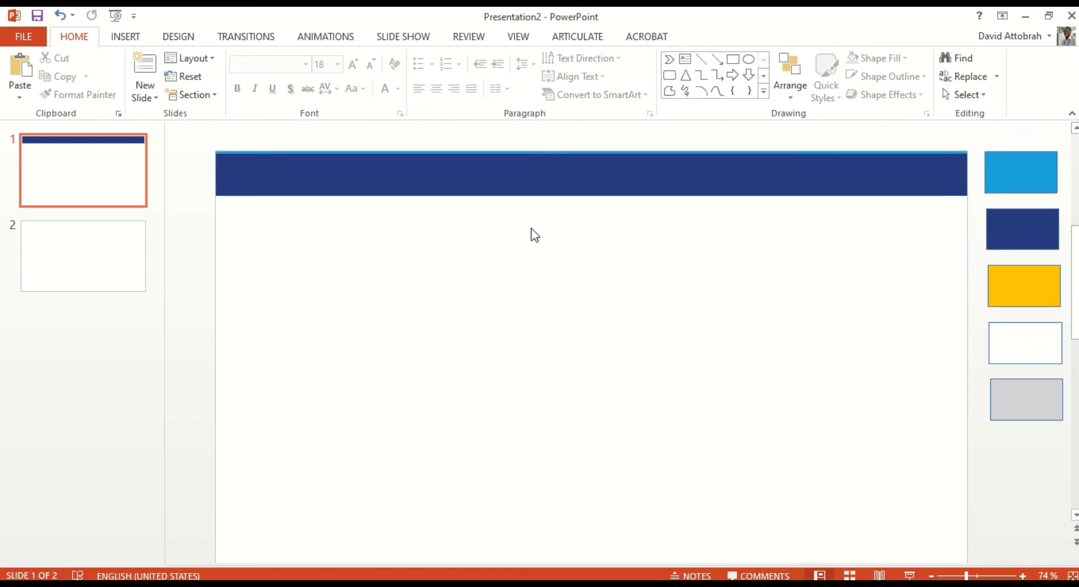
pyautogui.click(554, 129)
pyautogui.moveTo(554, 128); pyautogui.dragTo(601, 164)
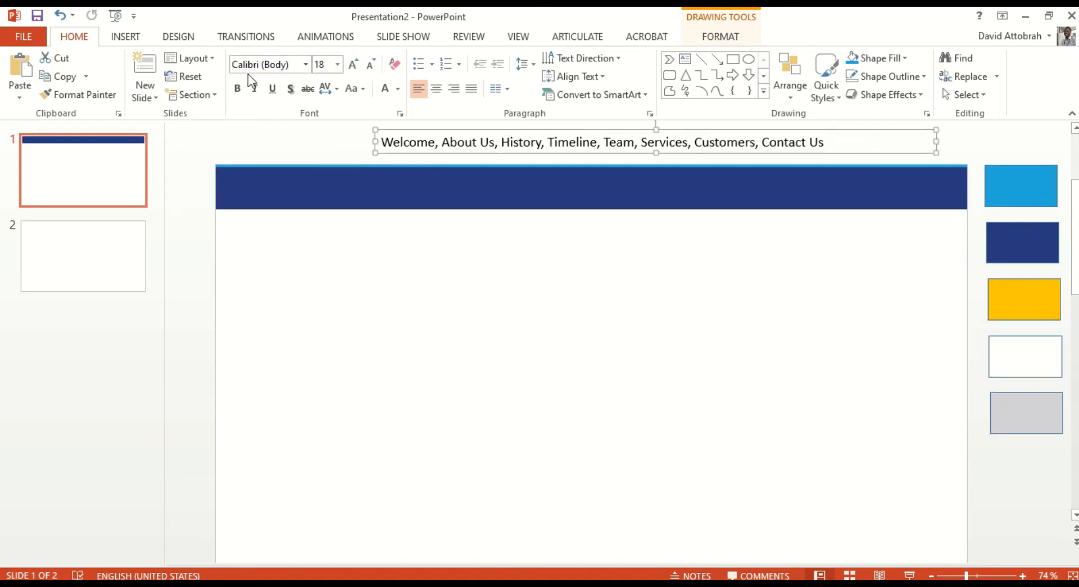
# Draw a rectangle about 3.11 cm high and 3.94 cm wide on the slide below the dark blue bar
pyautogui.click(132, 36)
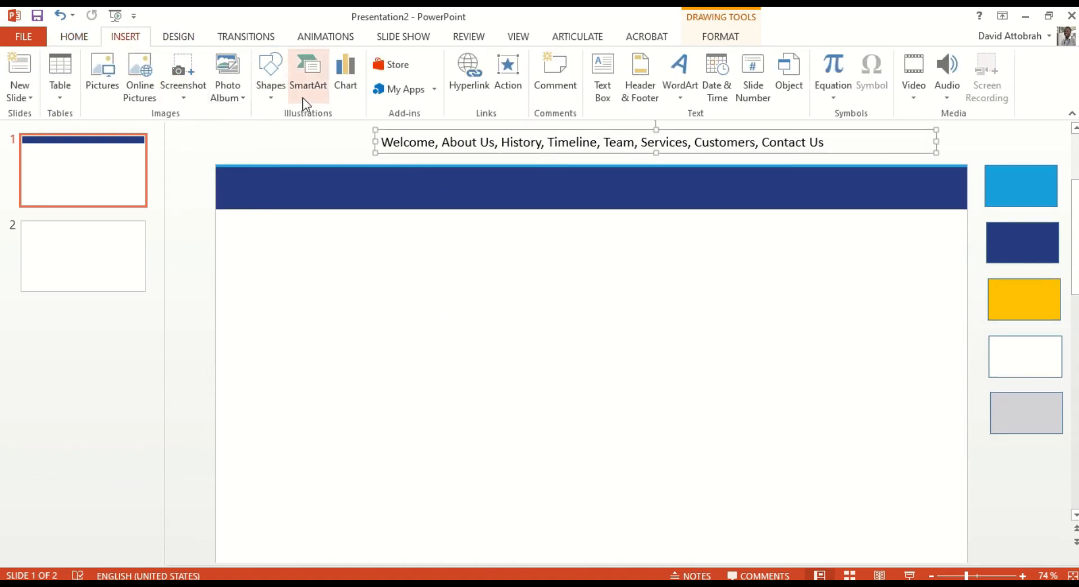
pyautogui.click(272, 96)
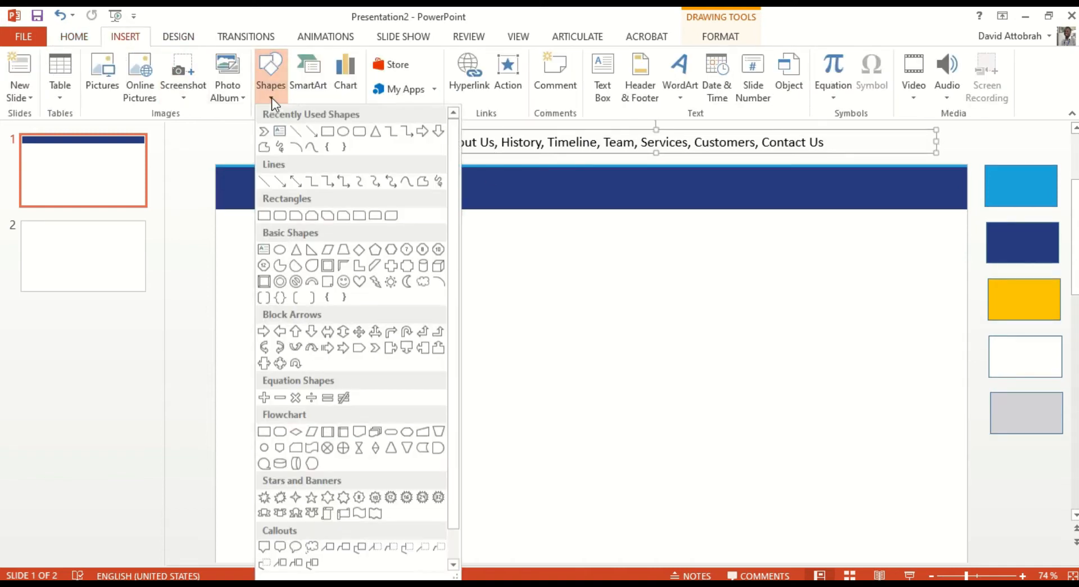
pyautogui.click(326, 132)
pyautogui.moveTo(525, 287)
pyautogui.mouseDown()
pyautogui.moveTo(622, 335)
pyautogui.moveTo(598, 359)
pyautogui.moveTo(610, 361)
pyautogui.moveTo(557, 298)
pyautogui.mouseUp()
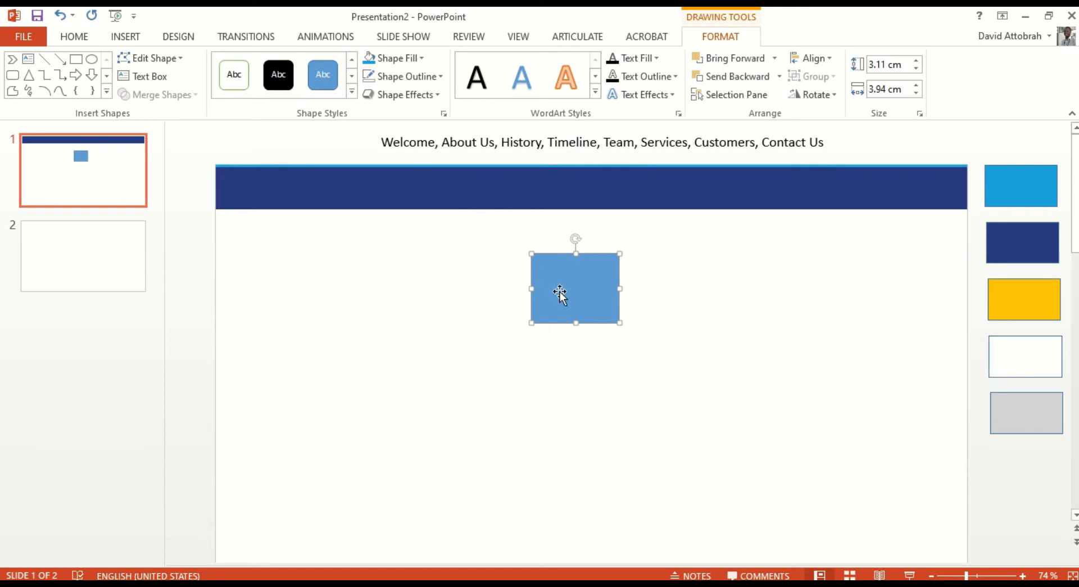
# Set the new rectangle to 1.89 cm high and 2.5 cm wide and move it slightly right of the slide's centre
pyautogui.click(886, 64)
pyautogui.write('2.')
pyautogui.press('BackSpace')
pyautogui.press('BackSpace')
pyautogui.write('1.89')
pyautogui.click(895, 90)
pyautogui.write('2.')
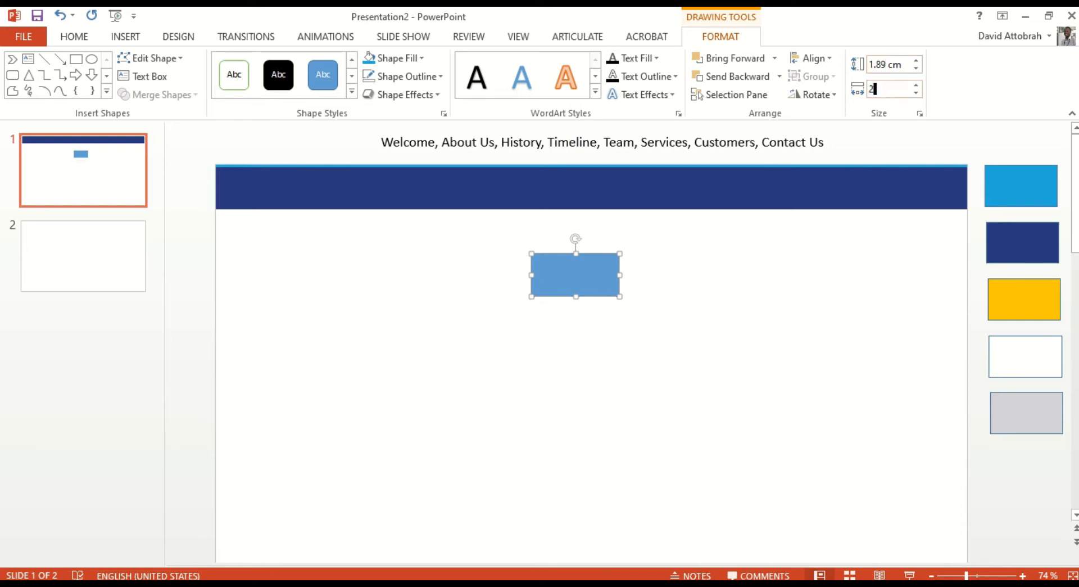
pyautogui.write('5')
pyautogui.press('Return')
pyautogui.moveTo(562, 281); pyautogui.dragTo(667, 268)
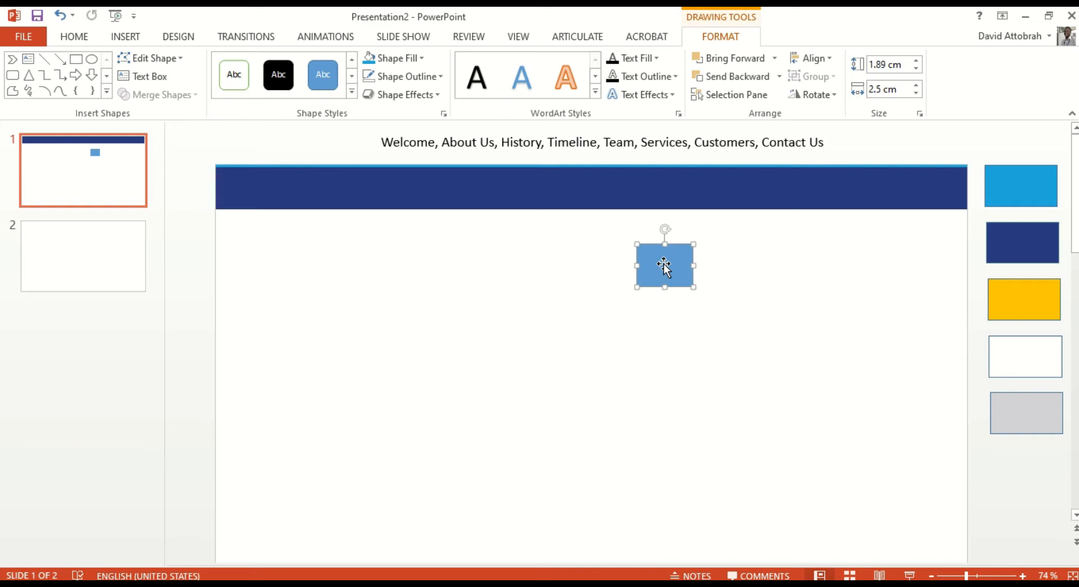
# Duplicate the small rectangle just below the original and set the copy's height to 0.13 cm
pyautogui.hotkey('ctrl', 'd')
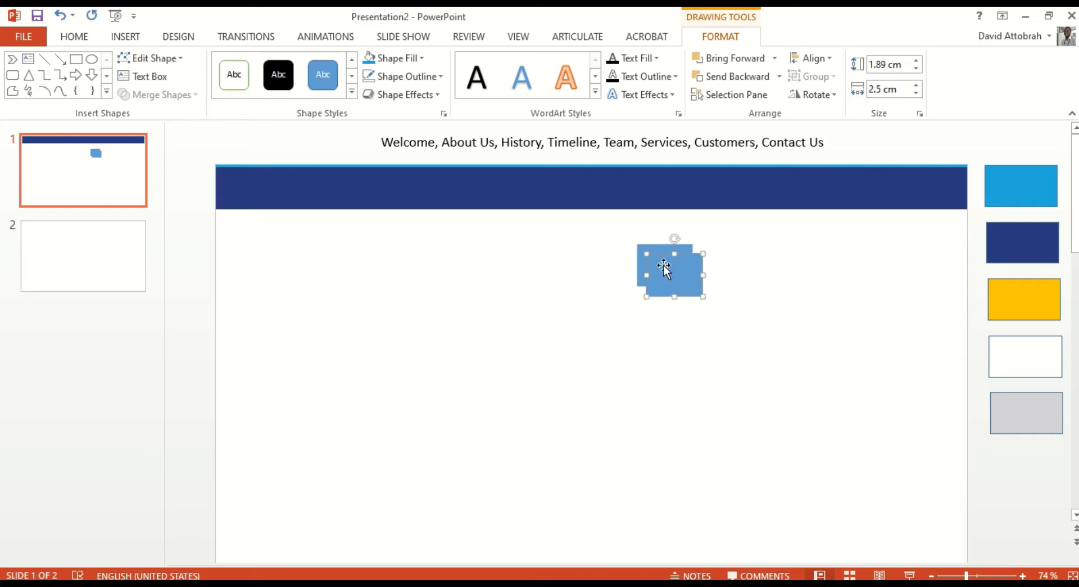
pyautogui.moveTo(667, 275); pyautogui.dragTo(657, 311)
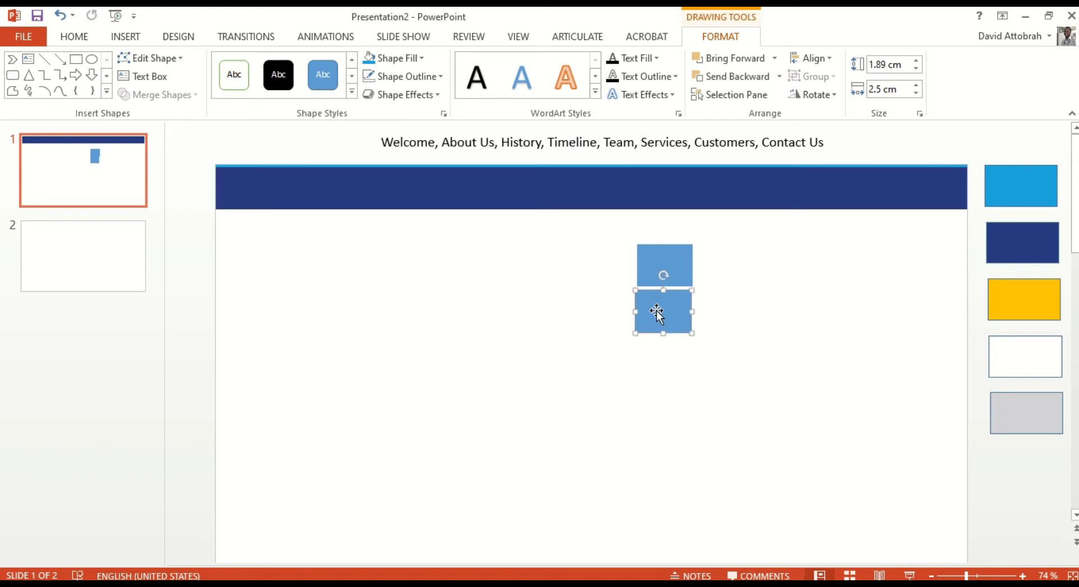
pyautogui.click(875, 65)
pyautogui.write('0.13')
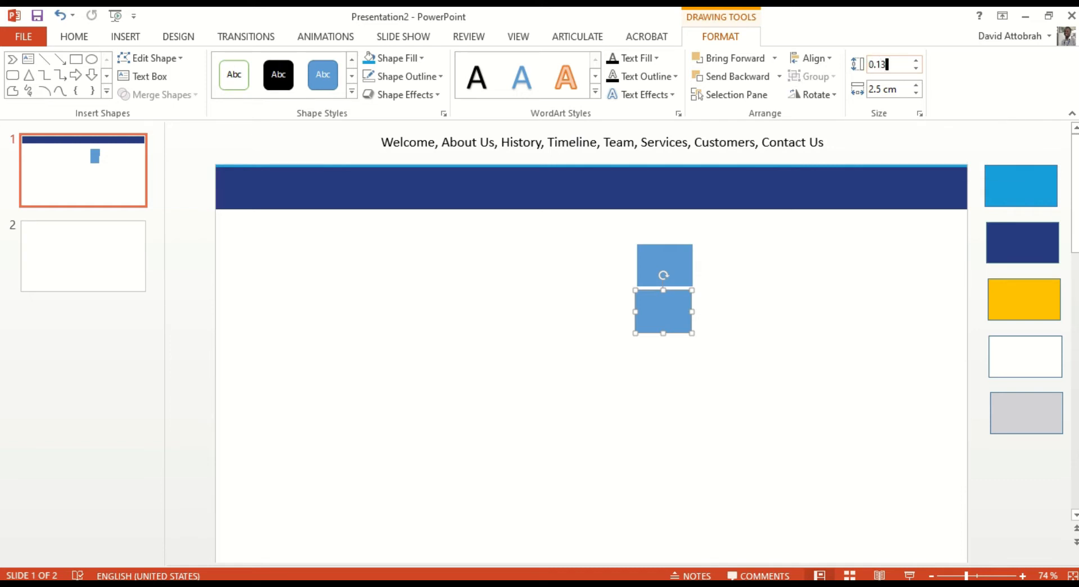
pyautogui.press('Return')
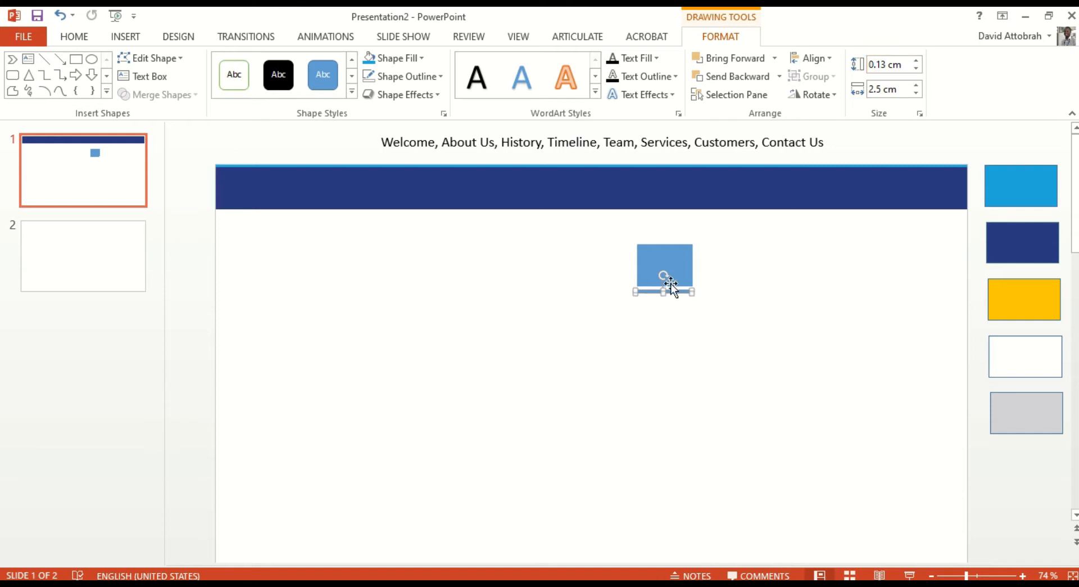
# Align the thin copy with the small rectangle's lower edge and fill it with the palette's yellow using the Eyedropper
pyautogui.moveTo(671, 290); pyautogui.dragTo(673, 287)
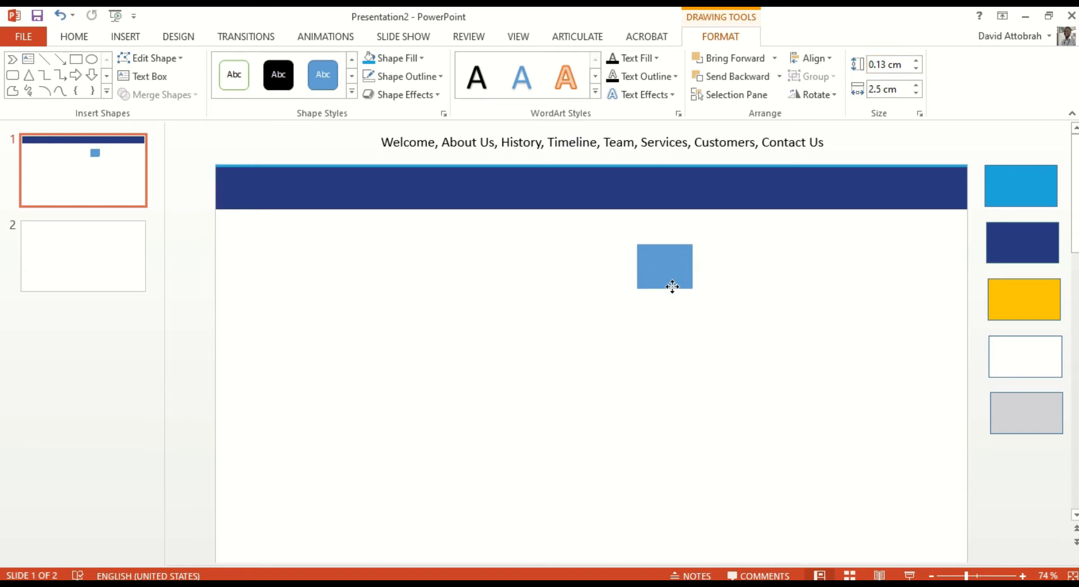
pyautogui.click(421, 59)
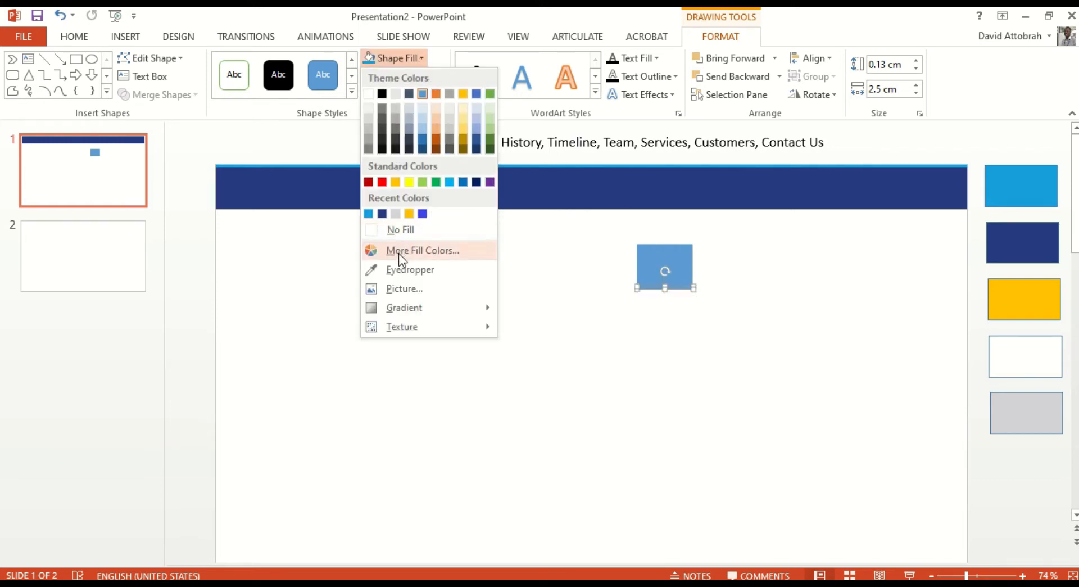
pyautogui.click(410, 270)
pyautogui.click(1023, 298)
pyautogui.click(731, 377)
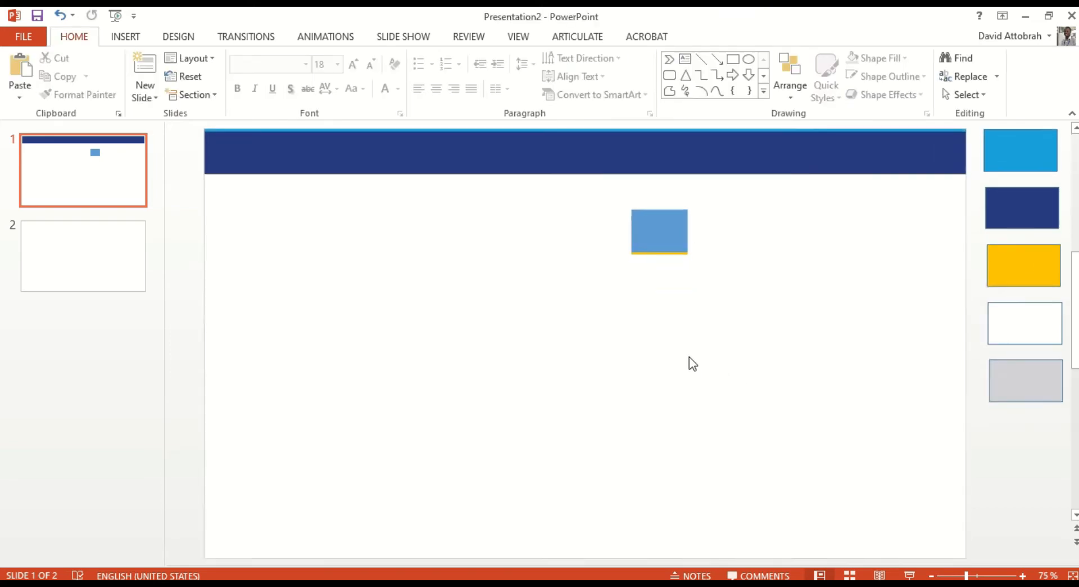
pyautogui.keyDown('ctrl'); pyautogui.scroll(5, 691, 360); pyautogui.keyUp('ctrl')
pyautogui.keyDown('ctrl'); pyautogui.scroll(2, 709, 354); pyautogui.keyUp('ctrl')
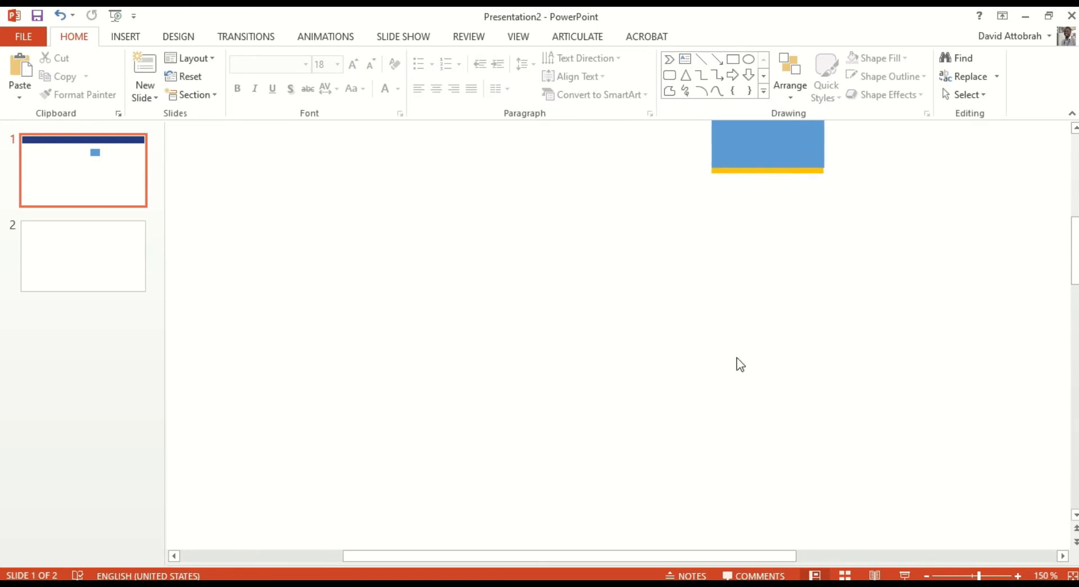
pyautogui.keyDown('ctrl'); pyautogui.scroll(-8, 774, 358); pyautogui.keyUp('ctrl')
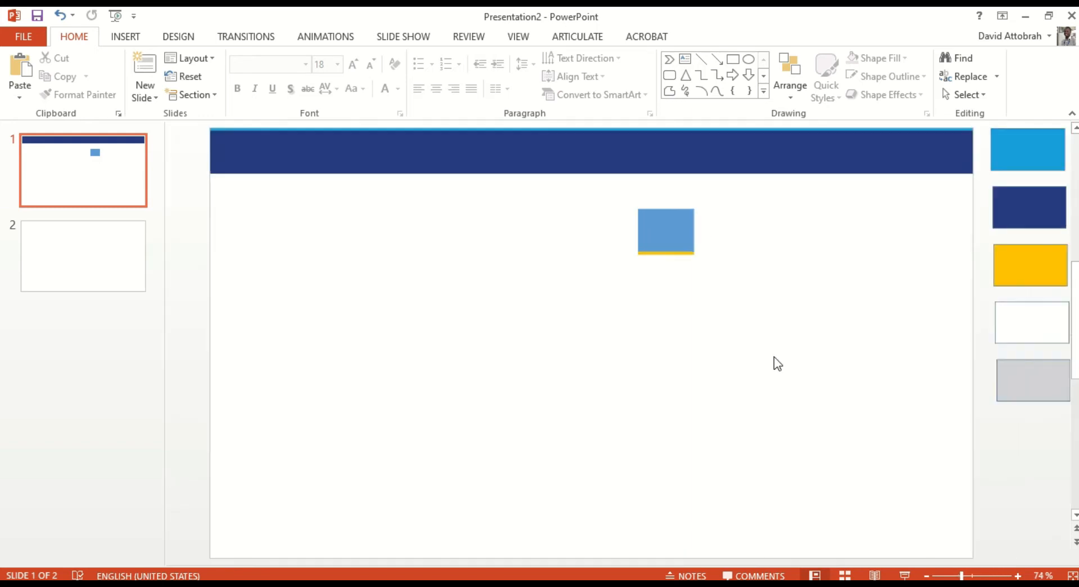
pyautogui.keyDown('ctrl'); pyautogui.scroll(-2, 774, 357); pyautogui.keyUp('ctrl')
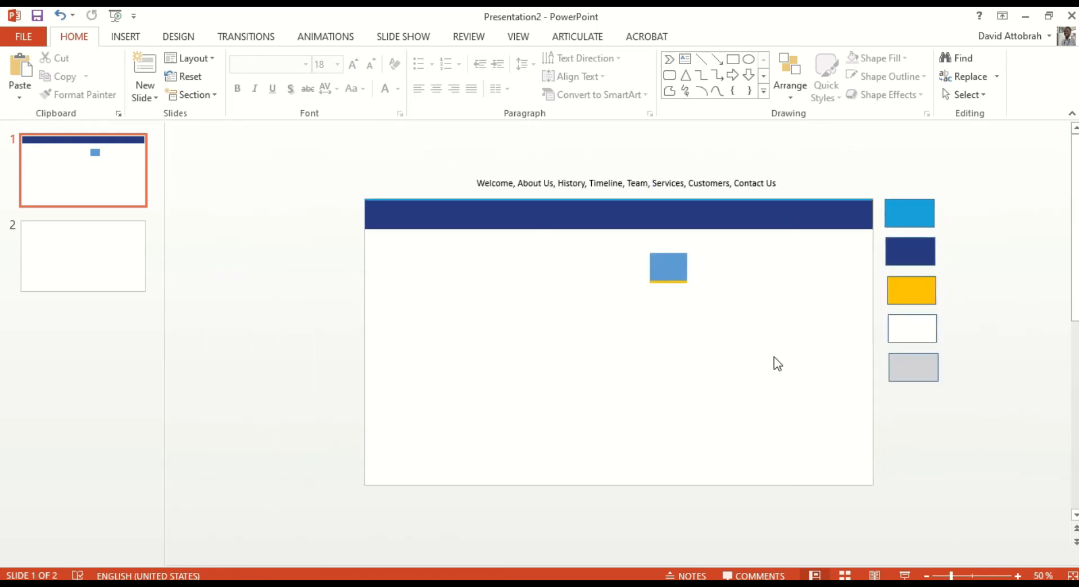
# Group the small blue rectangle with the thin yellow strip along its lower edge
pyautogui.moveTo(721, 310)
pyautogui.mouseDown()
pyautogui.moveTo(703, 282)
pyautogui.moveTo(618, 239)
pyautogui.mouseUp()
pyautogui.rightClick(658, 265)
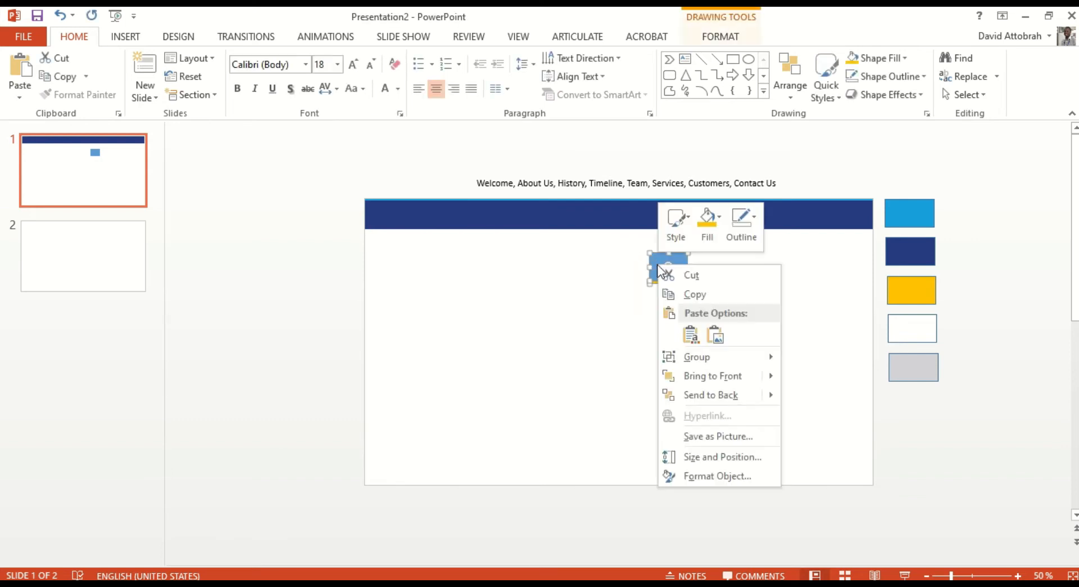
pyautogui.moveTo(708, 360)
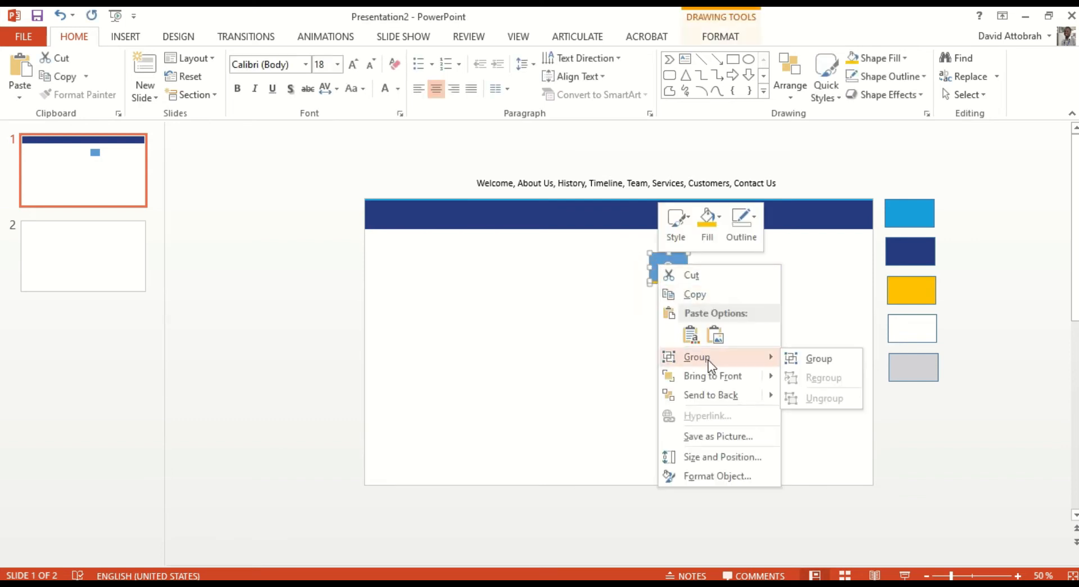
pyautogui.click(805, 360)
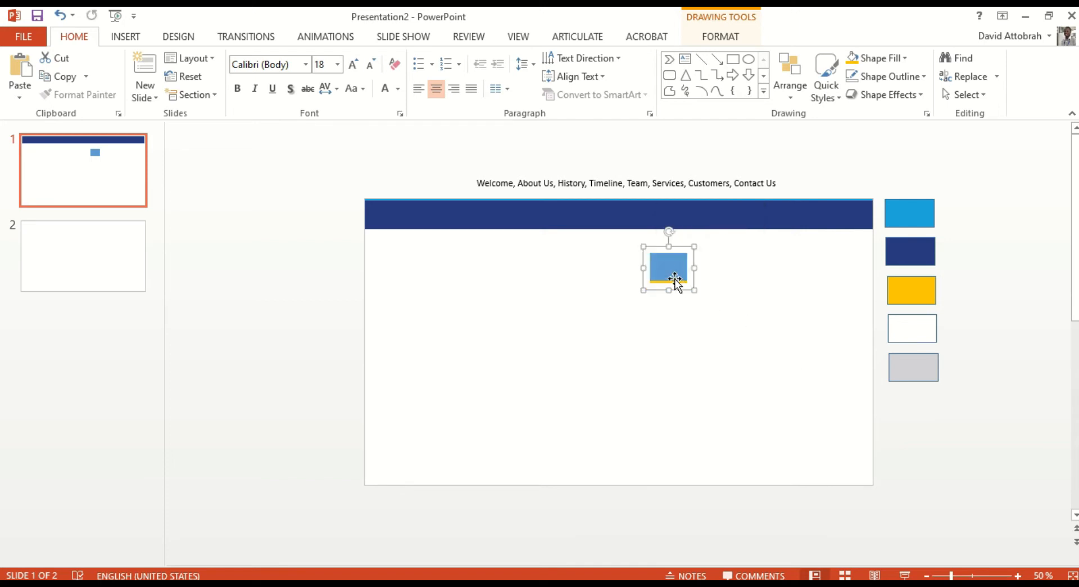
# Move the grouped button onto the dark blue bar, slightly left of the slide's centre and flush with the bar's height
pyautogui.moveTo(675, 276); pyautogui.dragTo(648, 225)
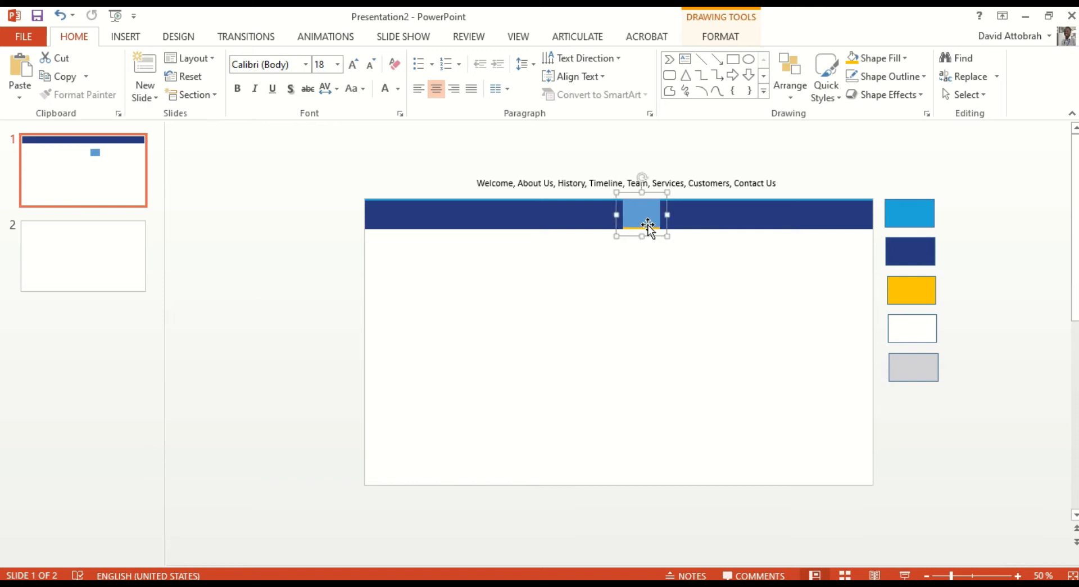
pyautogui.click(635, 270)
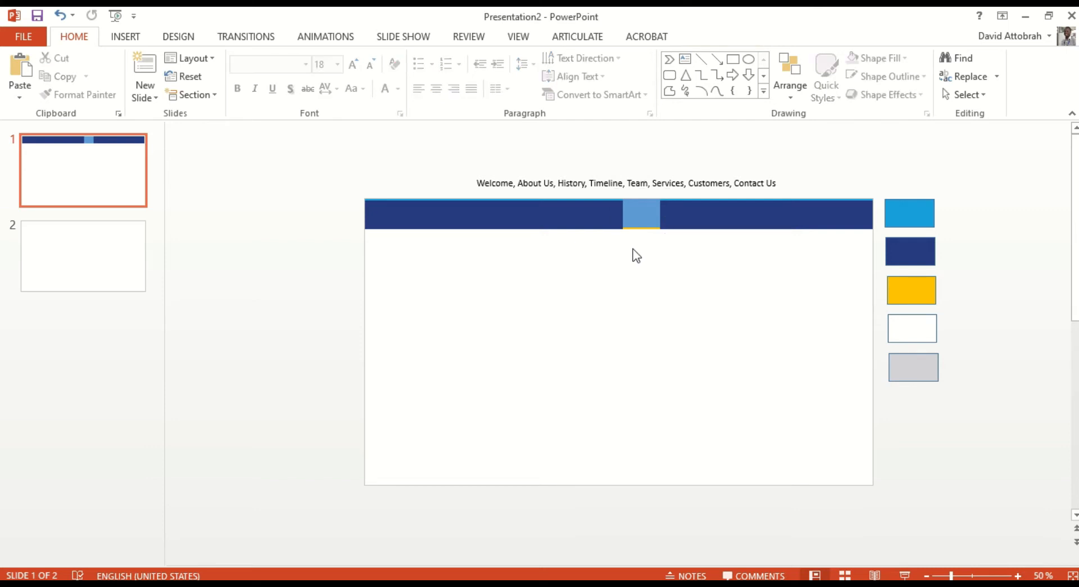
pyautogui.click(642, 213)
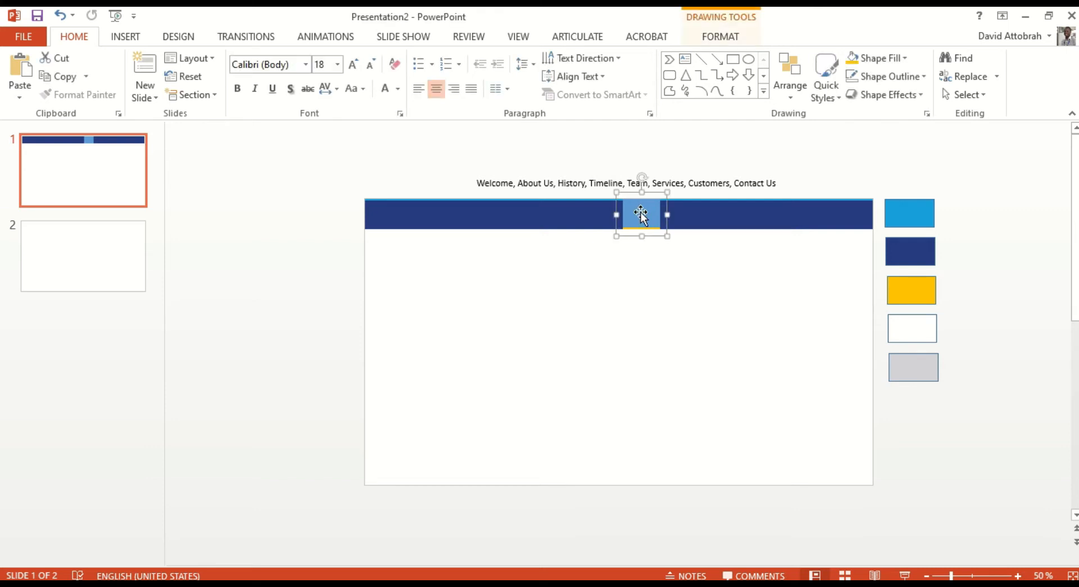
pyautogui.moveTo(641, 213); pyautogui.dragTo(573, 217)
pyautogui.click(599, 366)
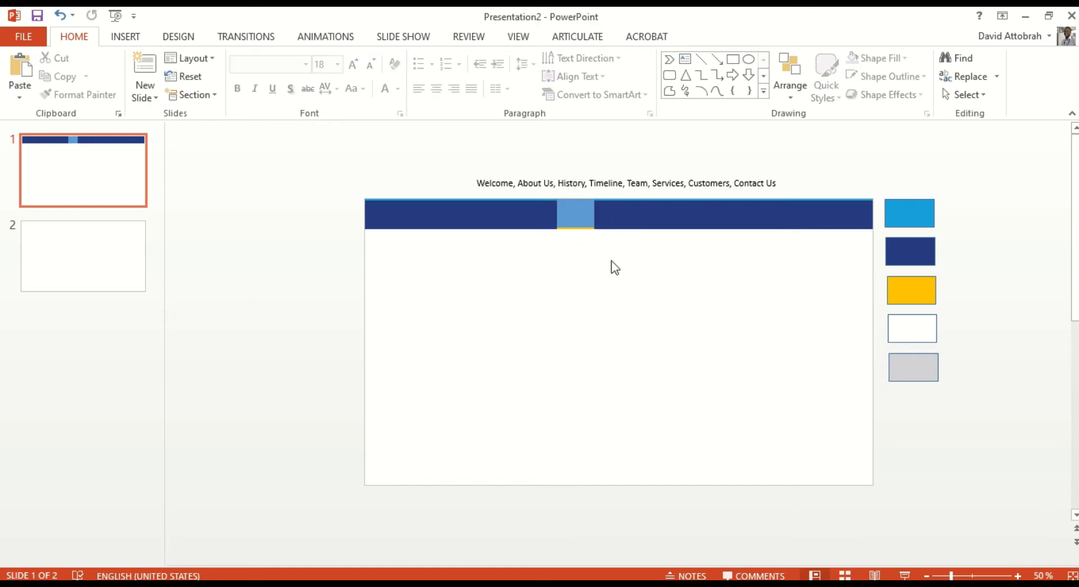
pyautogui.click(579, 218)
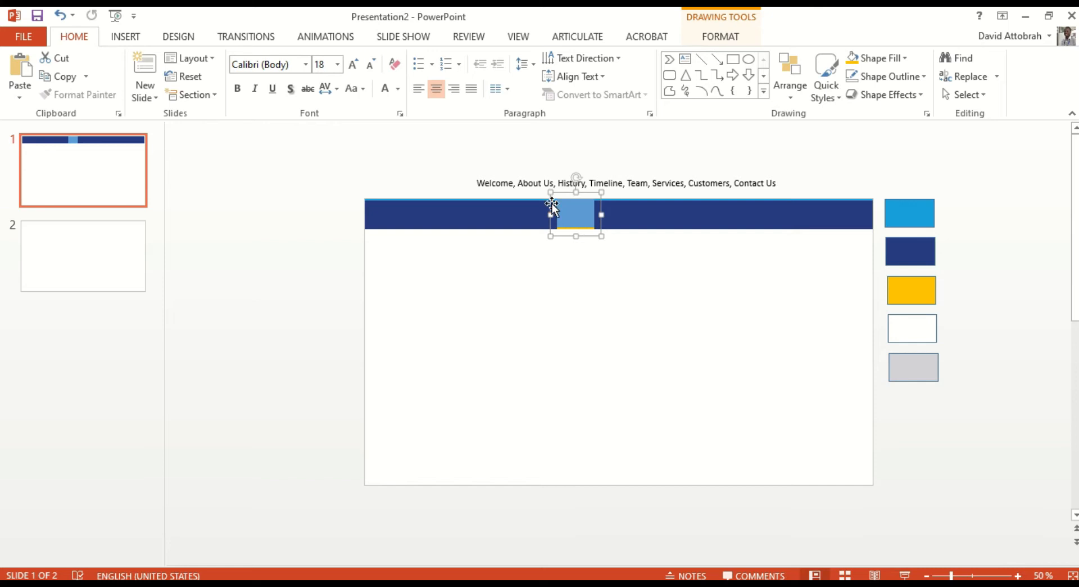
pyautogui.click(511, 182)
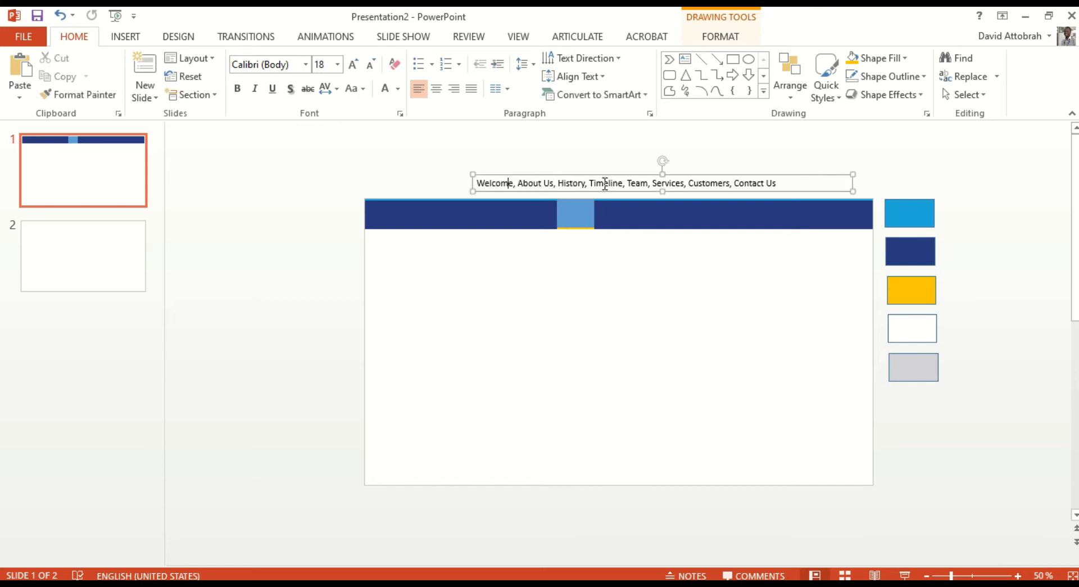
pyautogui.click(684, 296)
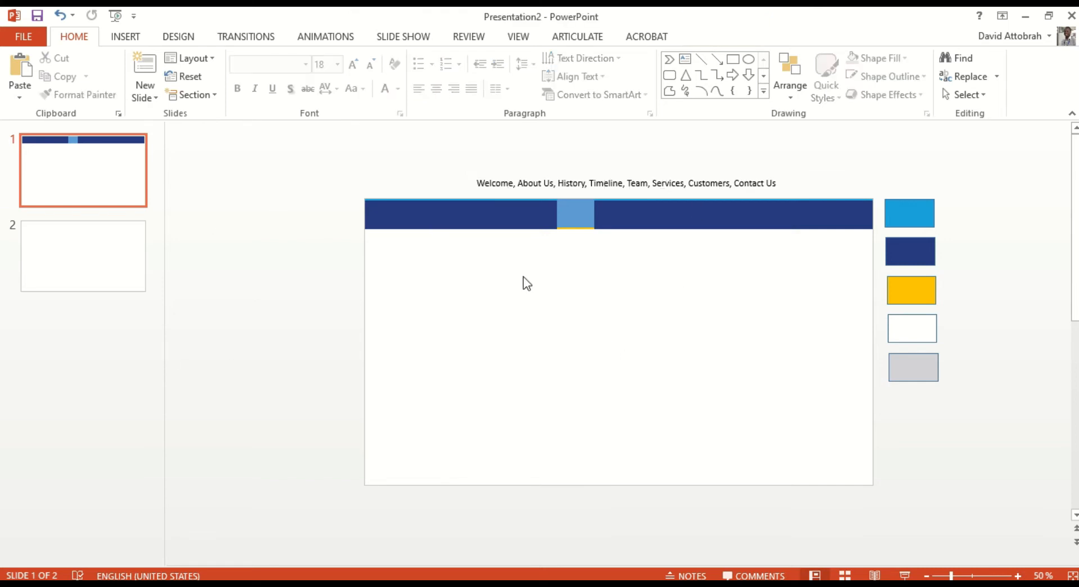
pyautogui.click(578, 218)
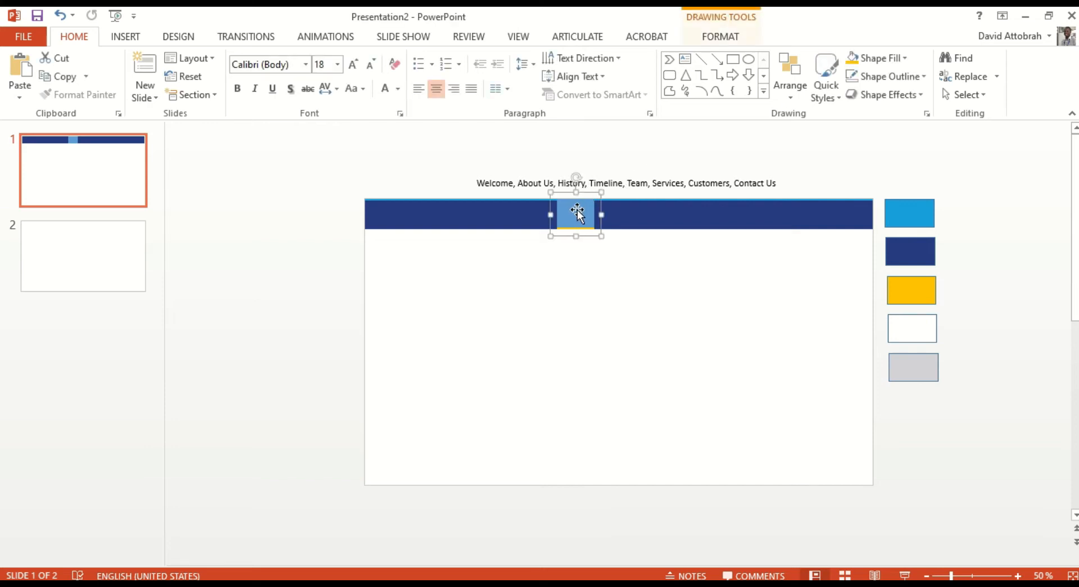
pyautogui.doubleClick(578, 211)
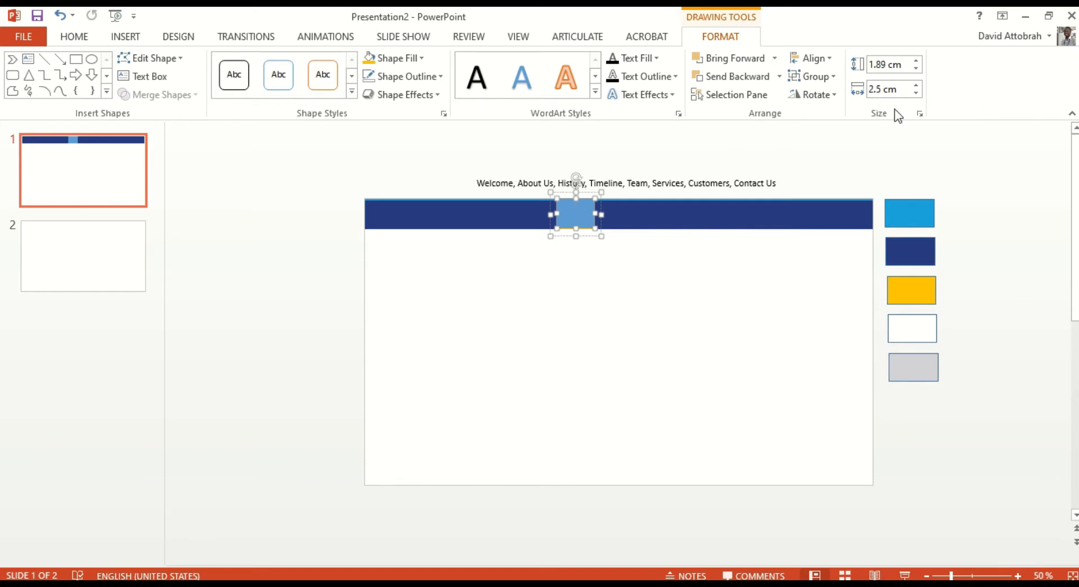
pyautogui.click(1009, 320)
# Duplicate the grouped button twice, placing the copies edge to edge to the right of the original on the bar
pyautogui.click(576, 224)
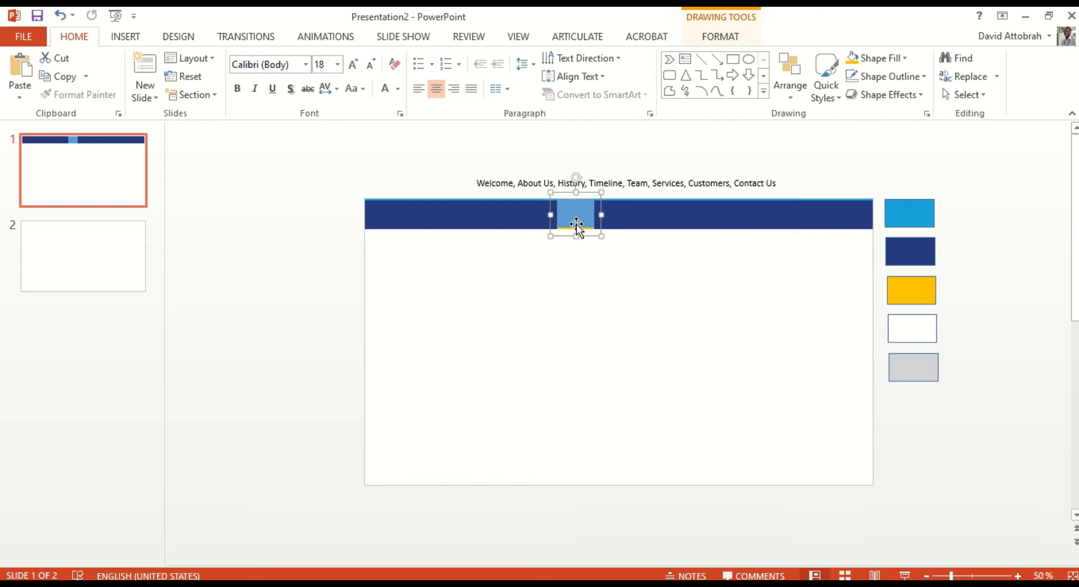
pyautogui.hotkey('ctrl', 'd')
pyautogui.moveTo(576, 223); pyautogui.dragTo(607, 213)
pyautogui.hotkey('ctrl', 'd')
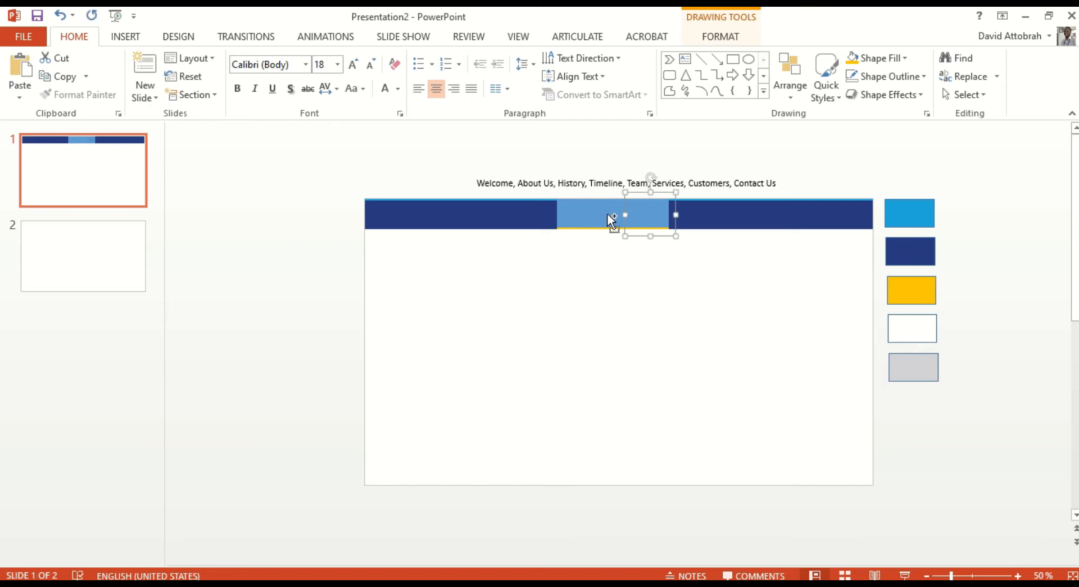
pyautogui.hotkey('ctrl', 'd')
pyautogui.keyDown('ctrl'); pyautogui.doubleClick(607, 214); pyautogui.keyUp('ctrl')
pyautogui.hotkey('ctrl', 'd')
pyautogui.hotkey('ctrl', 'z')
pyautogui.hotkey('ctrl', 'z')
pyautogui.hotkey('ctrl', 'd')
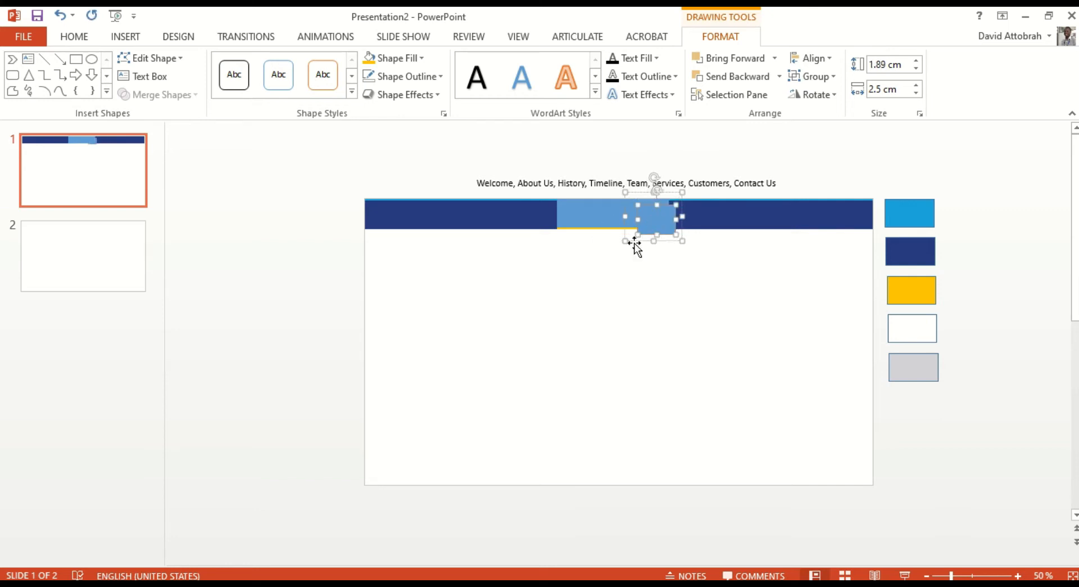
pyautogui.click(608, 252)
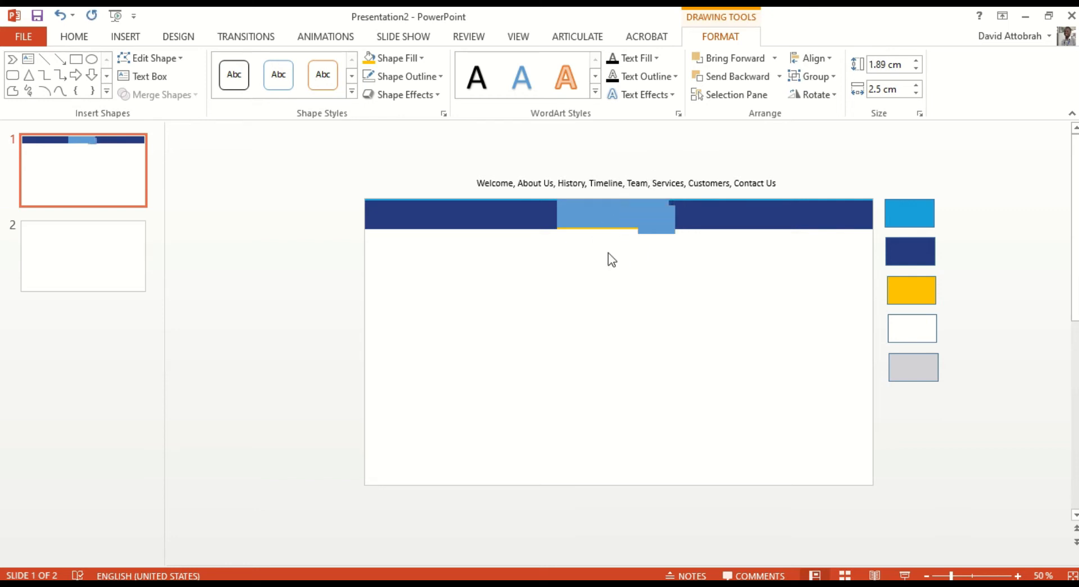
pyautogui.moveTo(648, 235); pyautogui.dragTo(648, 235)
pyautogui.click(635, 243)
# Duplicate the rightmost button four more times along the bar to form a continuous row of seven buttons
pyautogui.click(642, 219)
pyautogui.moveTo(641, 217); pyautogui.dragTo(686, 216)
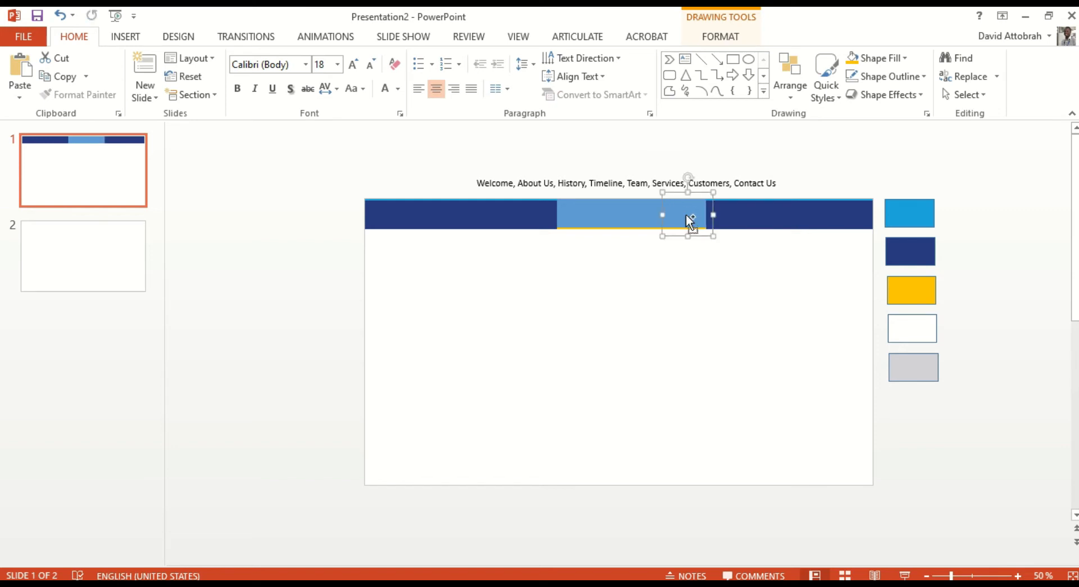
pyautogui.hotkey('ctrl', 'd')
pyautogui.hotkey('ctrl', 'd')
pyautogui.hotkey('ctrl', 'd')
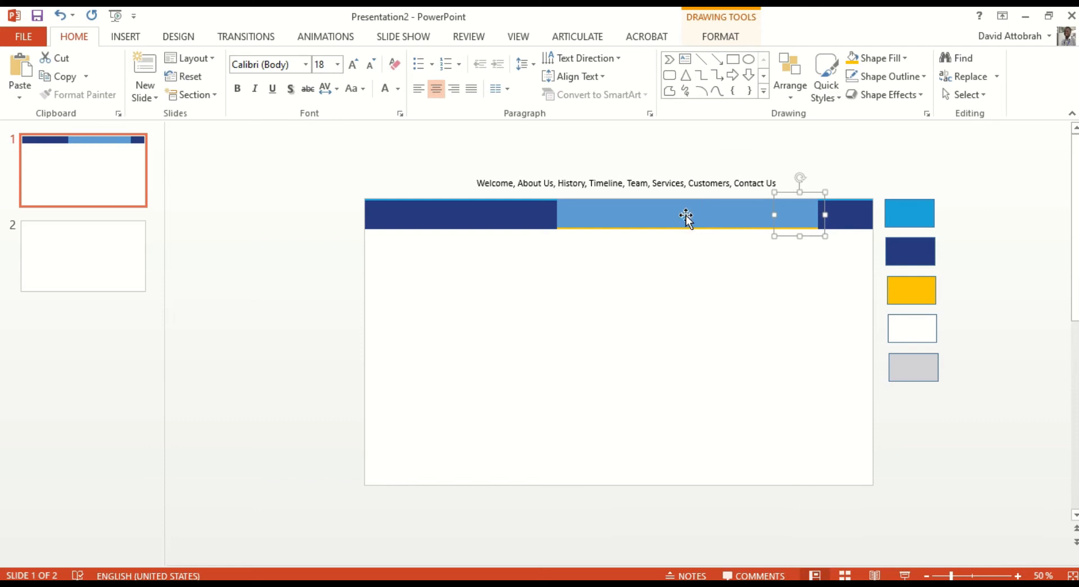
# Check the buttons one by one and add another copy at the right end to complete the row of eight
pyautogui.click(755, 216)
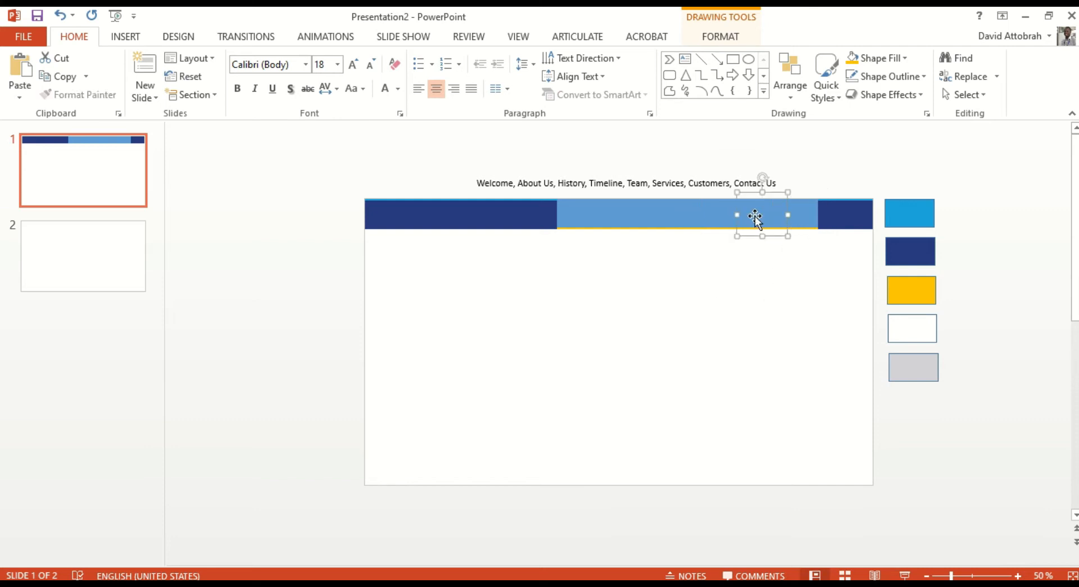
pyautogui.click(679, 212)
pyautogui.click(641, 212)
pyautogui.click(611, 212)
pyautogui.click(576, 212)
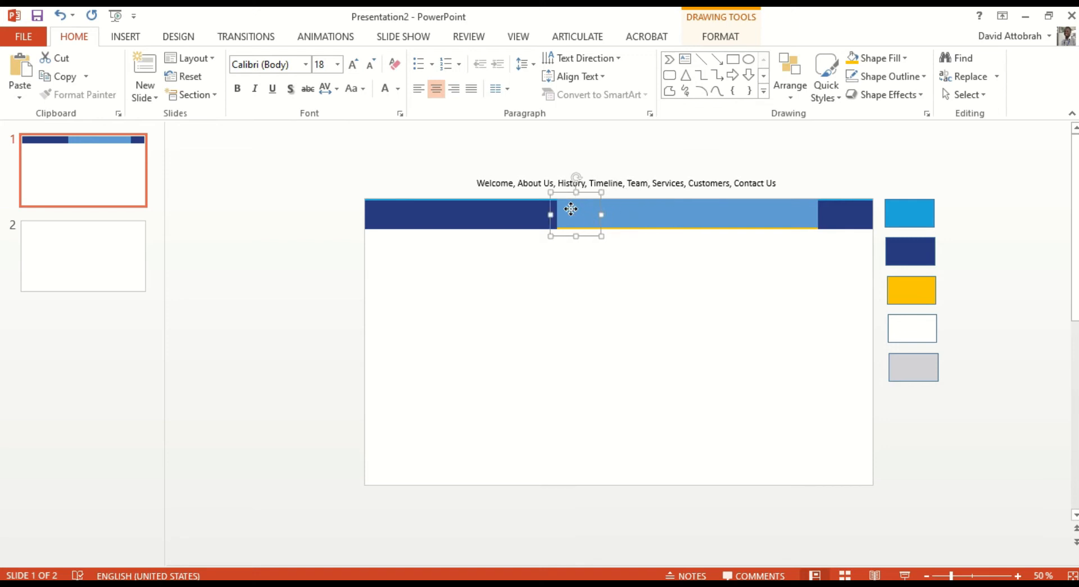
pyautogui.click(803, 212)
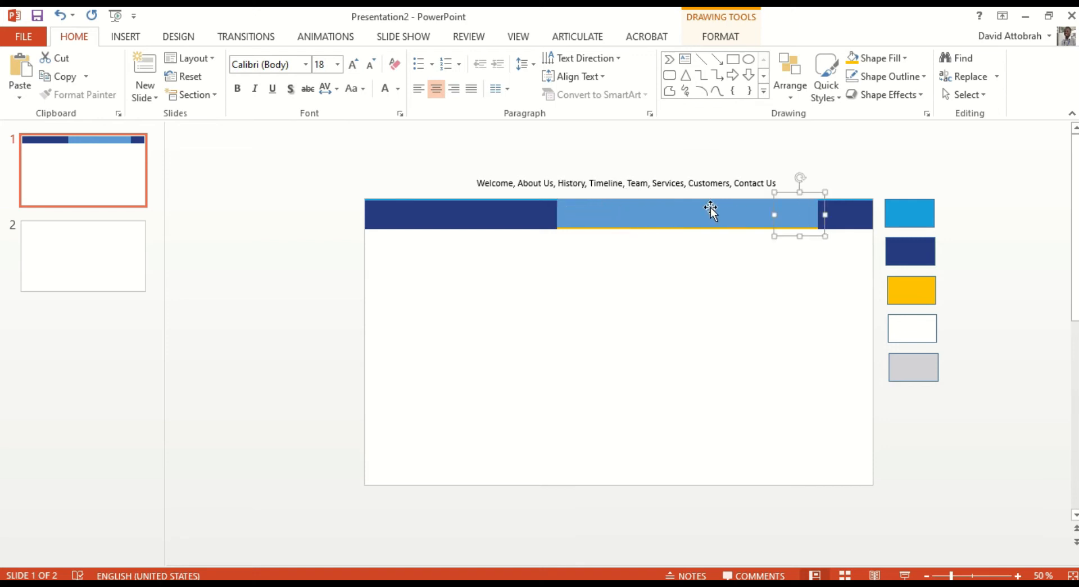
pyautogui.moveTo(709, 207); pyautogui.dragTo(583, 224)
pyautogui.scroll(3, 583, 224)
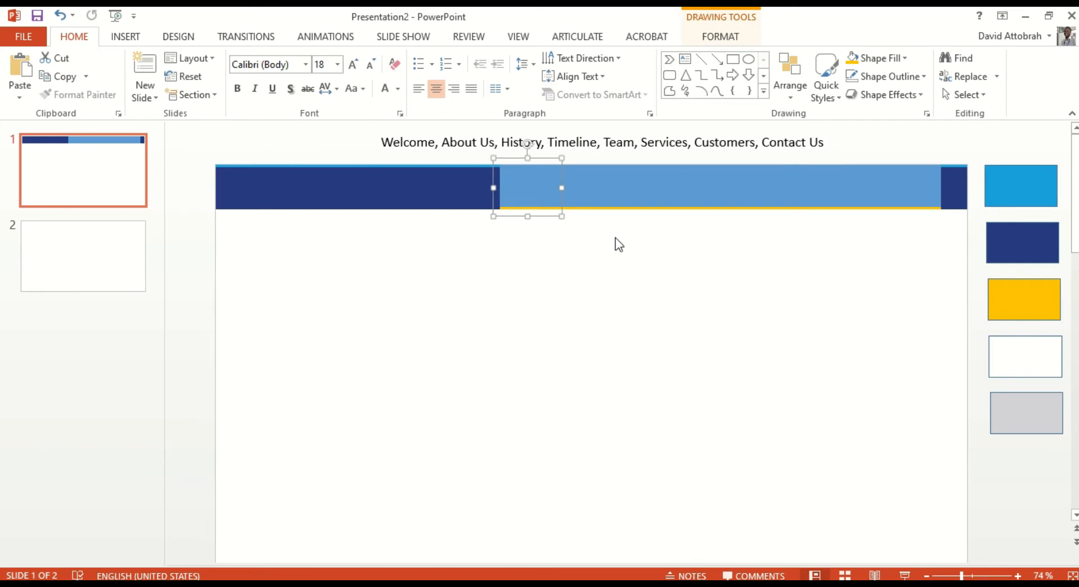
pyautogui.click(197, 253)
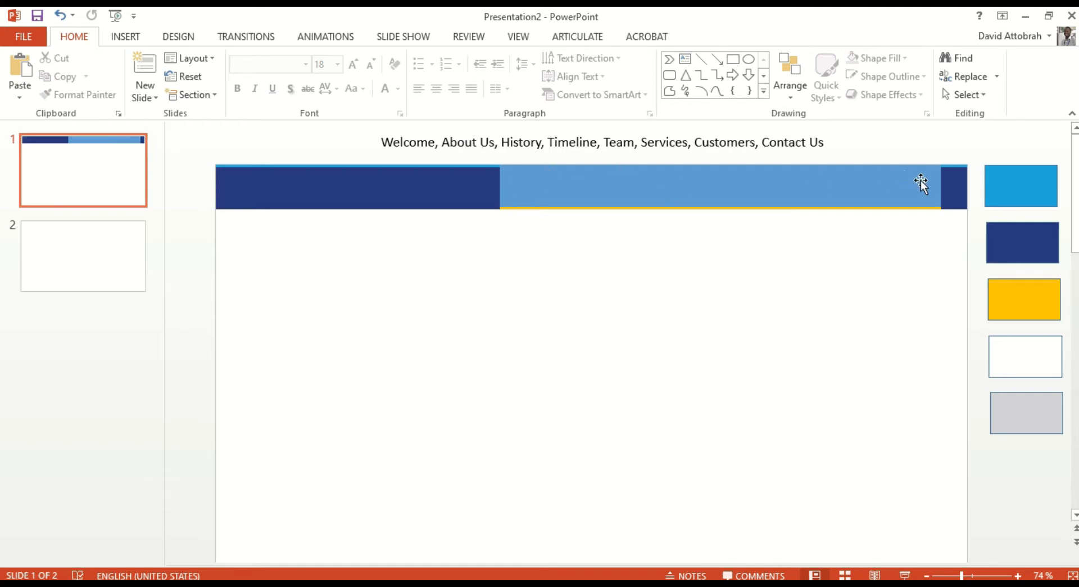
# Label the first button "Welcome" and reduce its text to 14 pt so it fits on one line
pyautogui.click(526, 189)
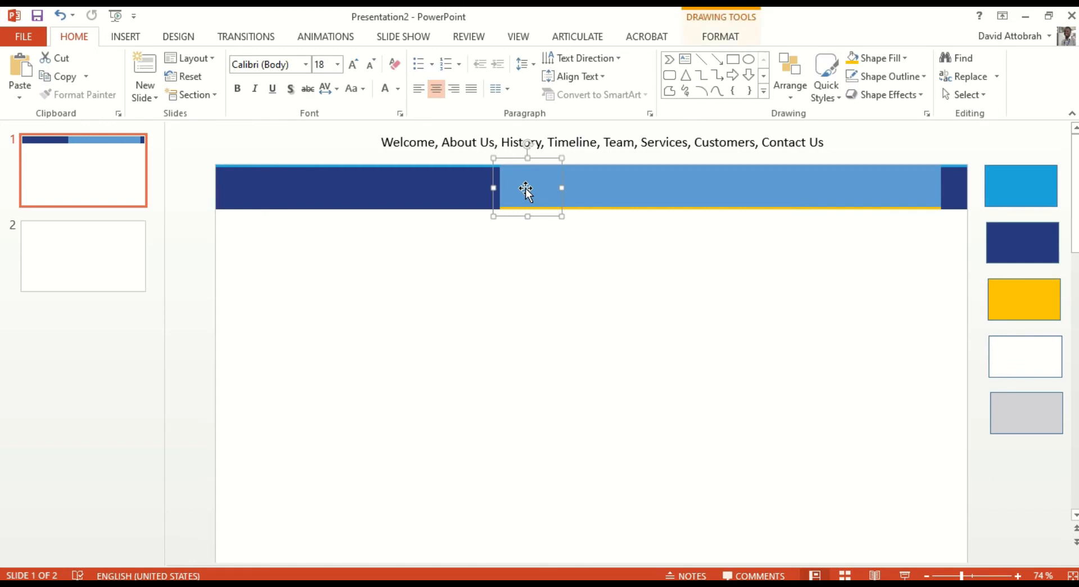
pyautogui.doubleClick(528, 187)
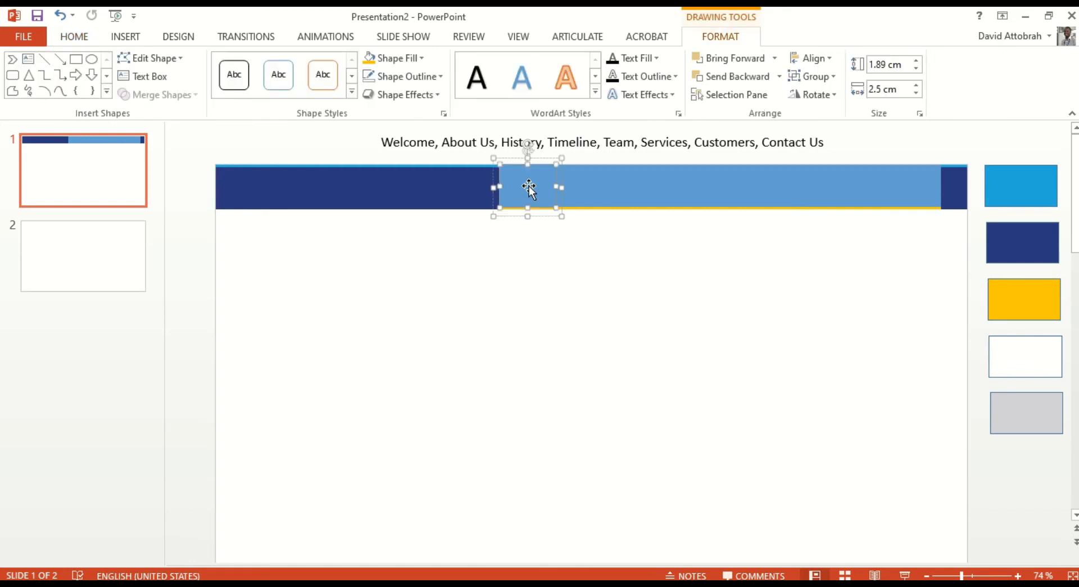
pyautogui.write('Welcome')
pyautogui.click(517, 164)
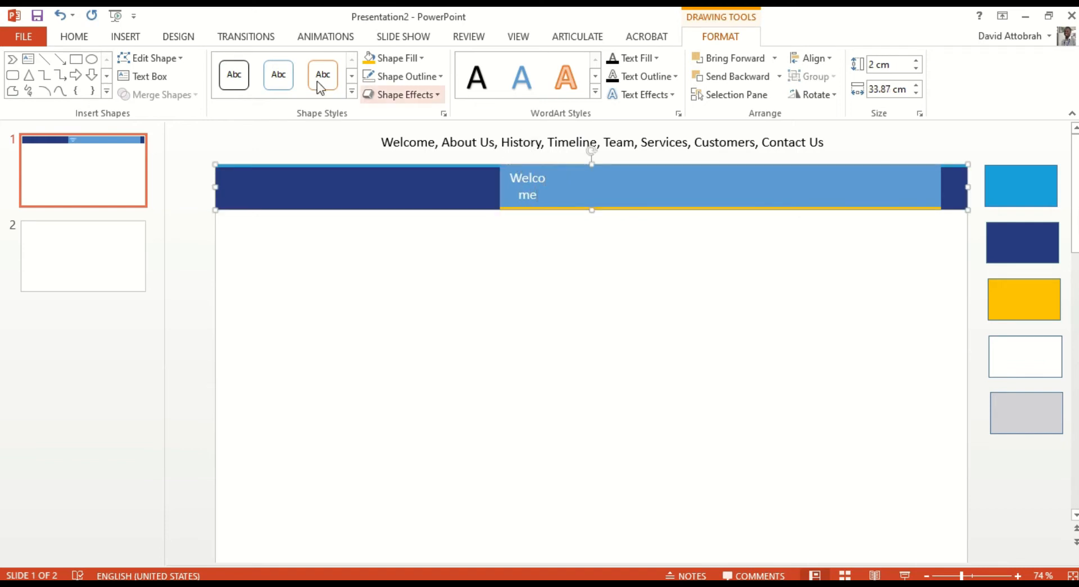
pyautogui.click(81, 37)
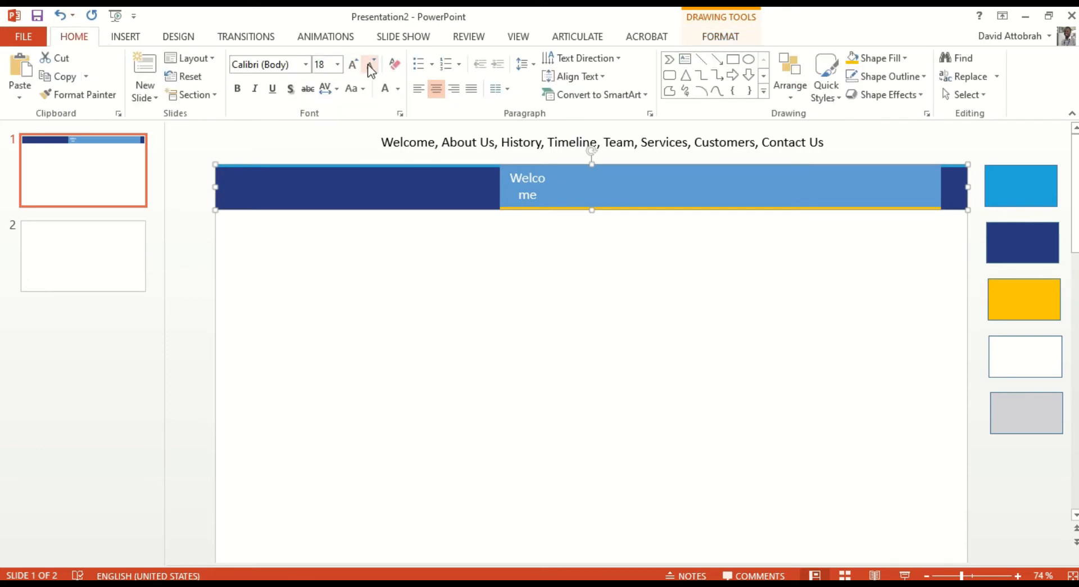
pyautogui.click(521, 179)
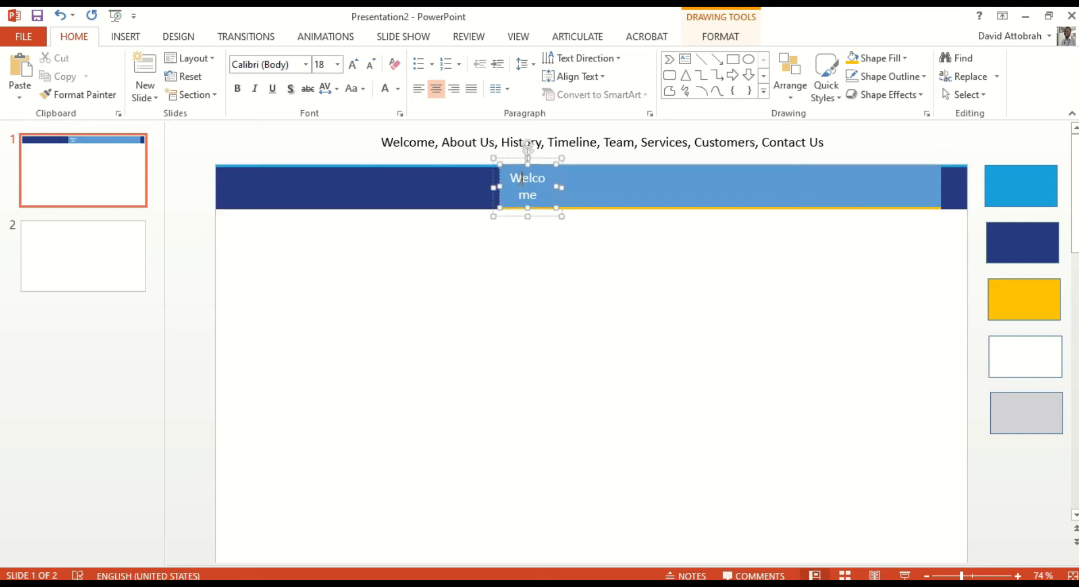
pyautogui.click(534, 166)
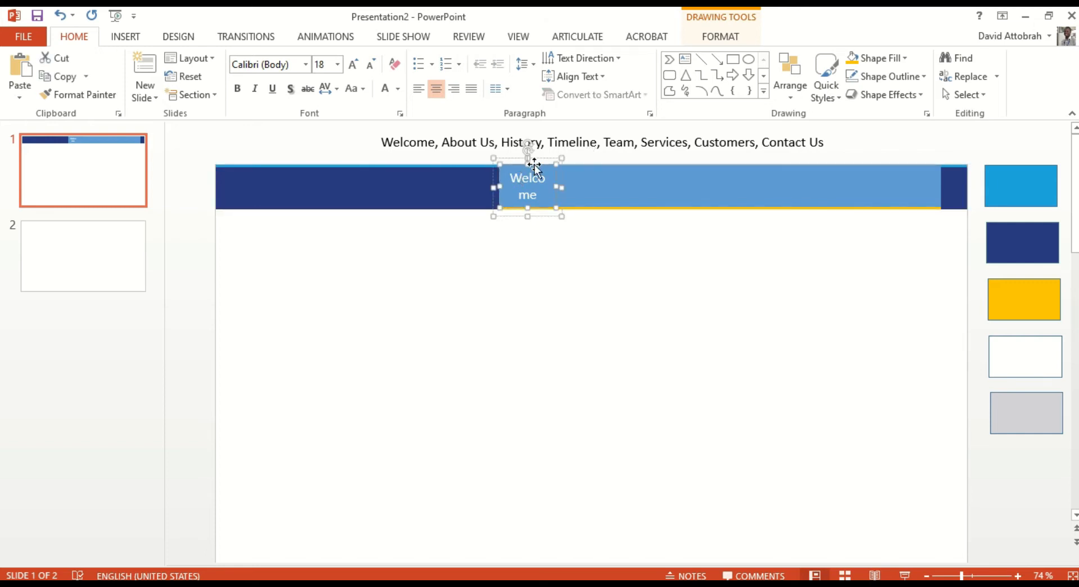
pyautogui.click(368, 65)
pyautogui.click(368, 65)
# Label the second button "About Us" and reduce its text to 14 pt
pyautogui.click(590, 181)
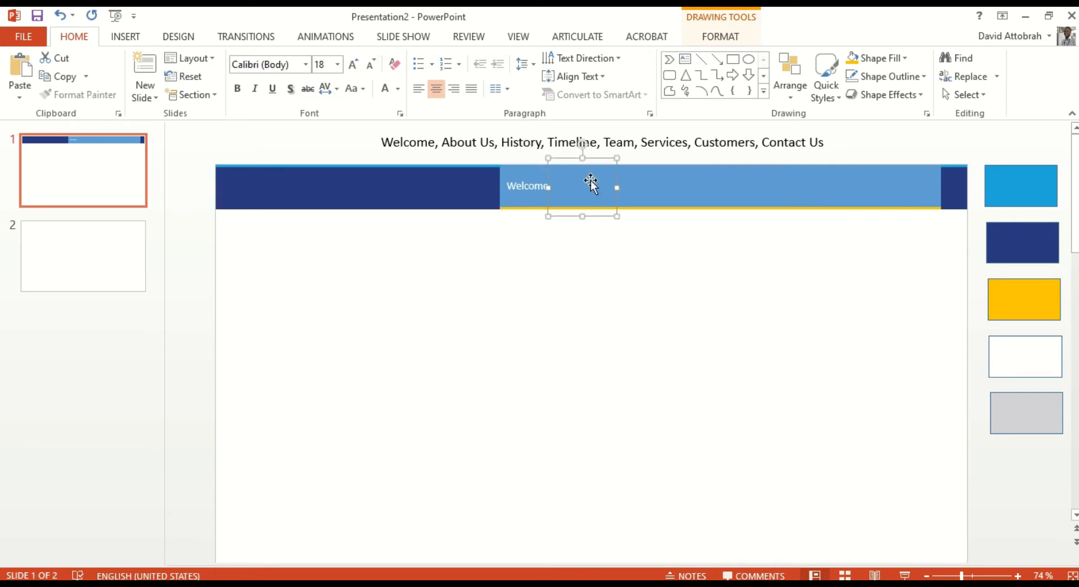
pyautogui.doubleClick(589, 186)
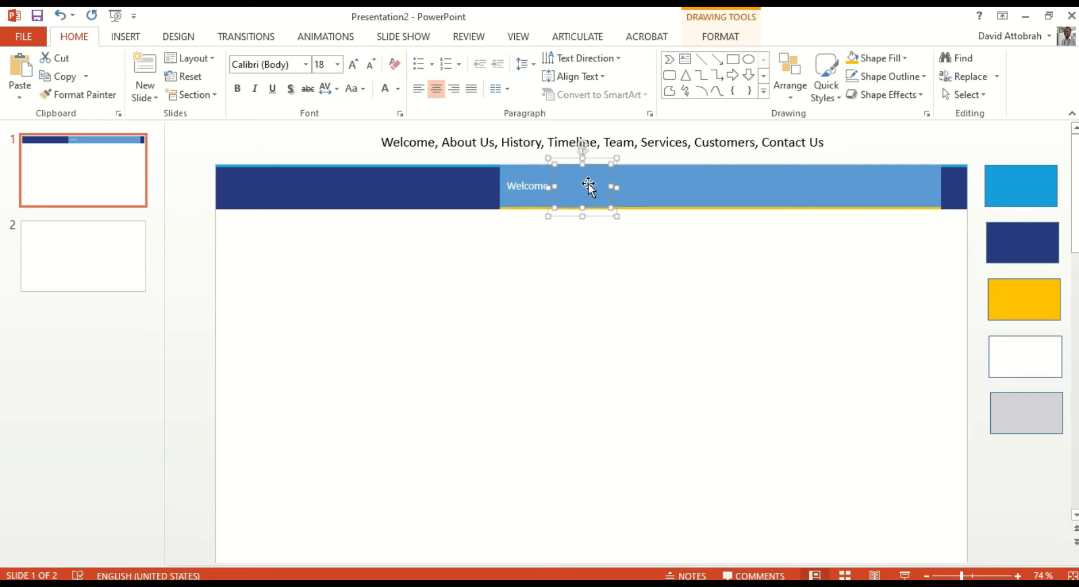
pyautogui.write('Abo')
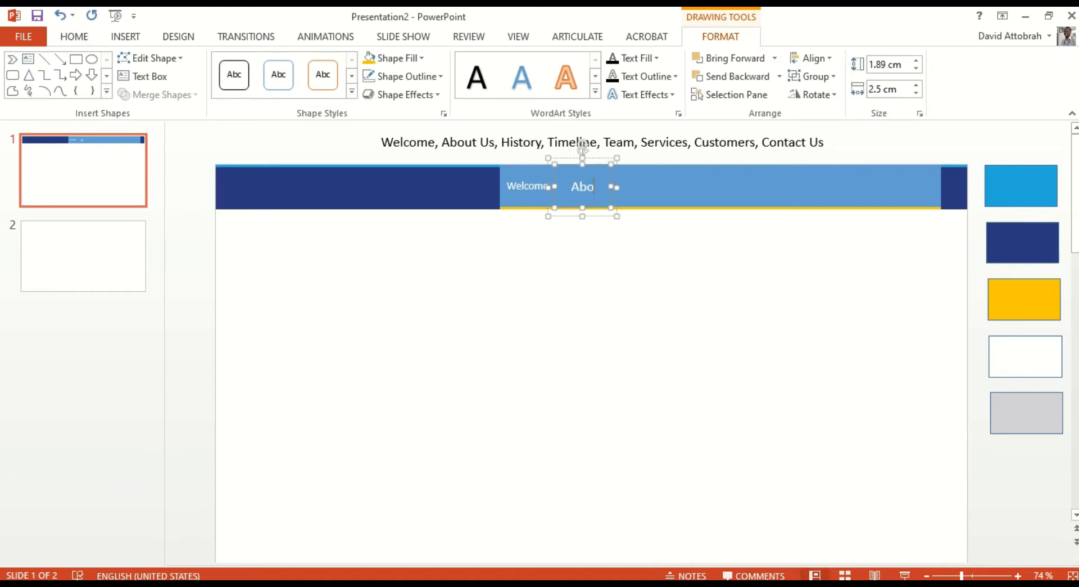
pyautogui.write('ut Us')
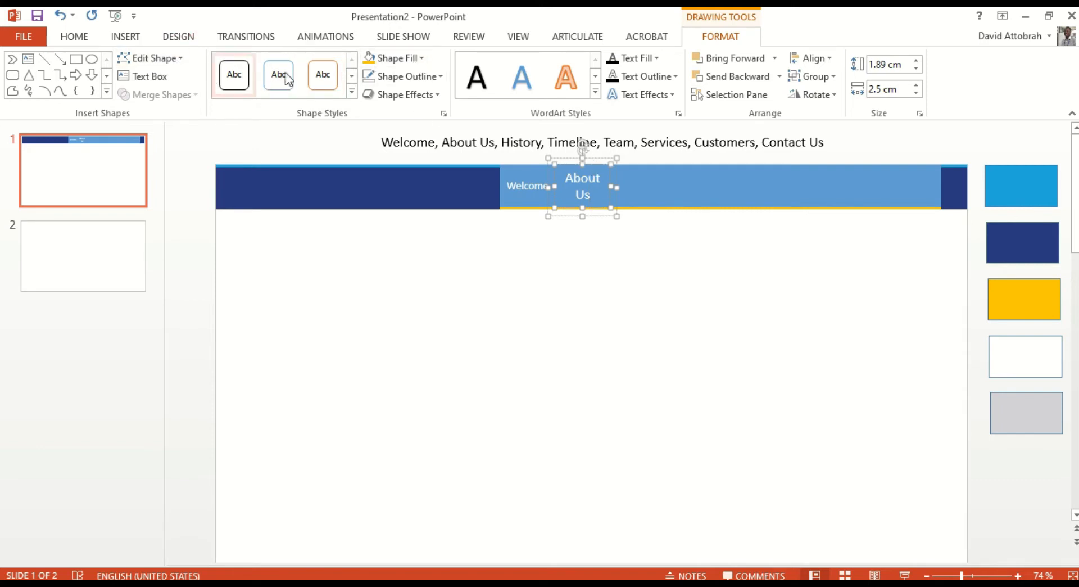
pyautogui.click(74, 36)
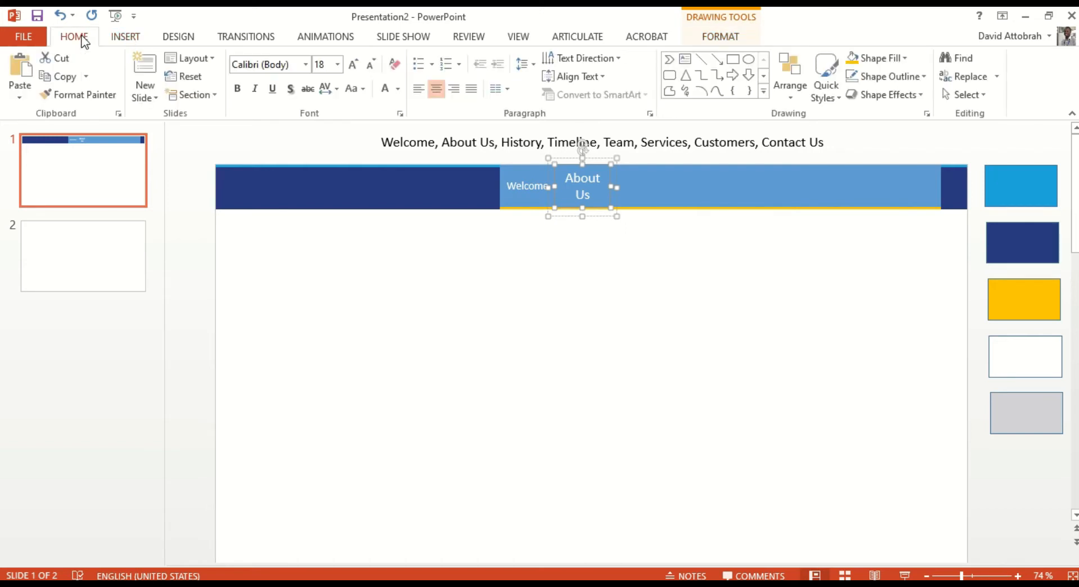
pyautogui.click(368, 66)
pyautogui.click(368, 65)
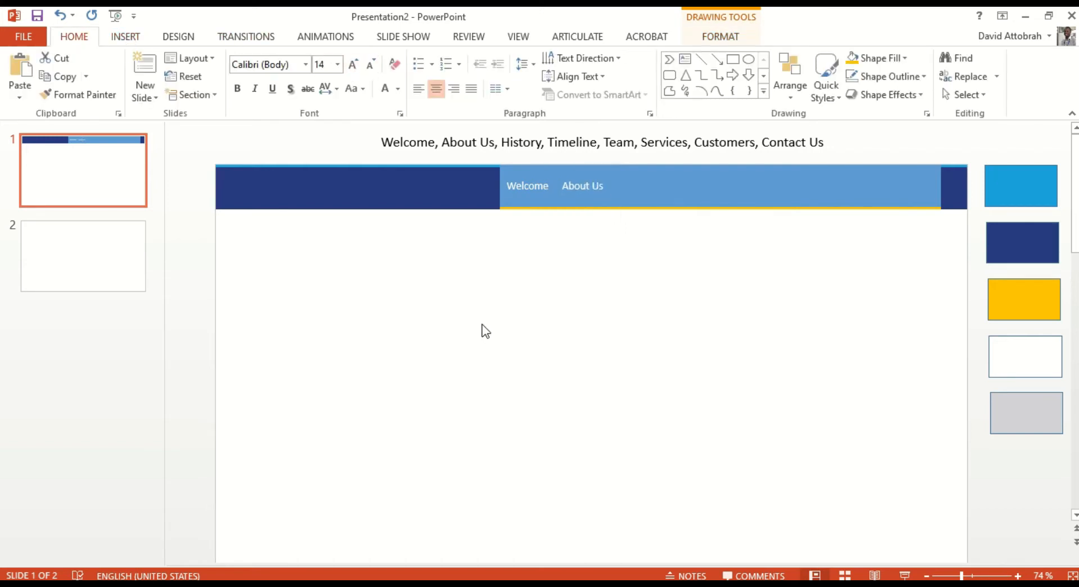
# Set the text of the buttons from "About Us" through "Contact Us" to 14 pt
pyautogui.click(513, 307)
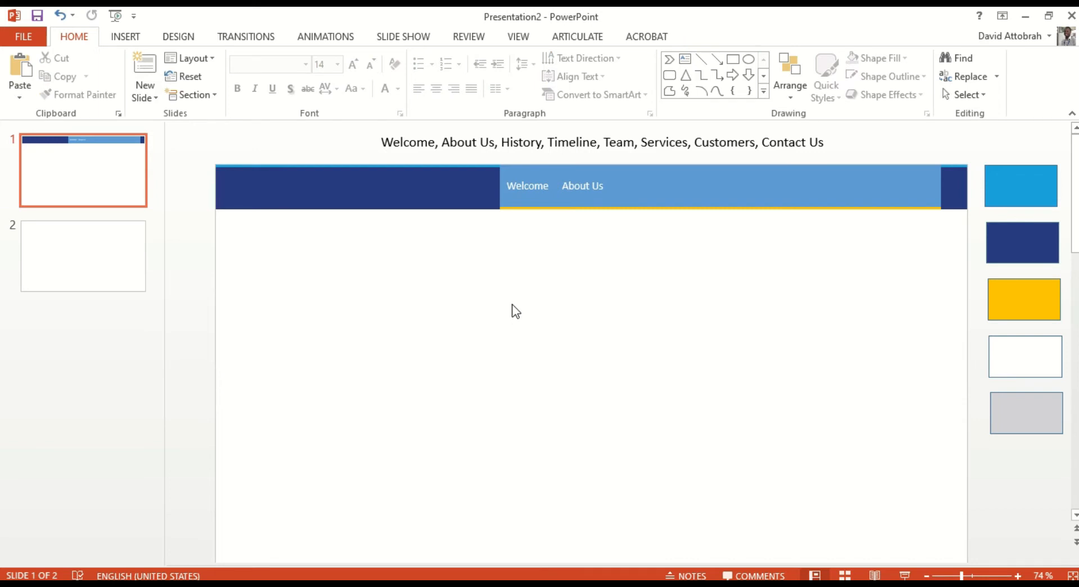
pyautogui.moveTo(959, 273); pyautogui.dragTo(500, 162)
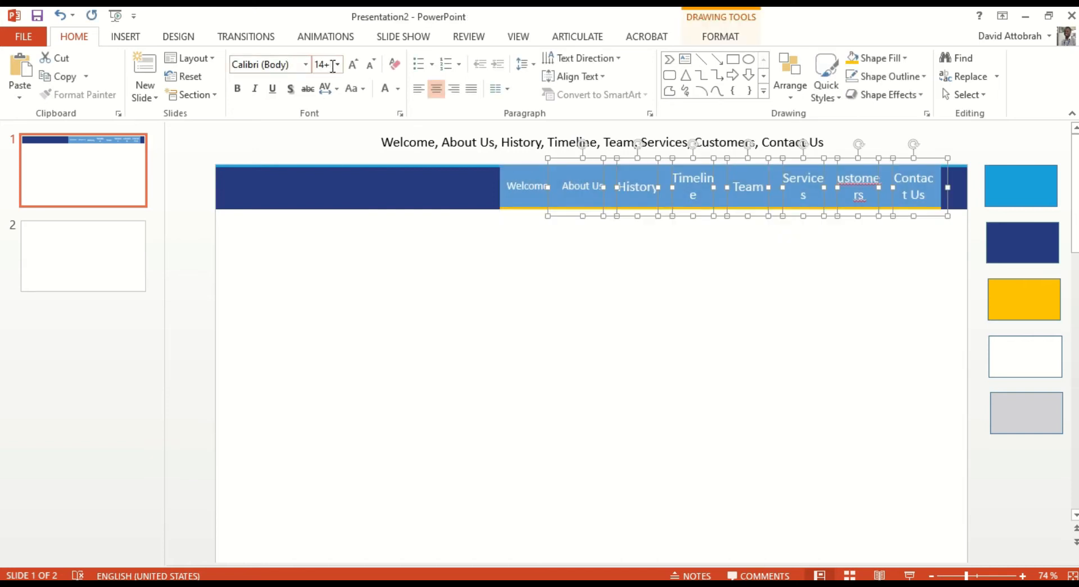
pyautogui.click(336, 65)
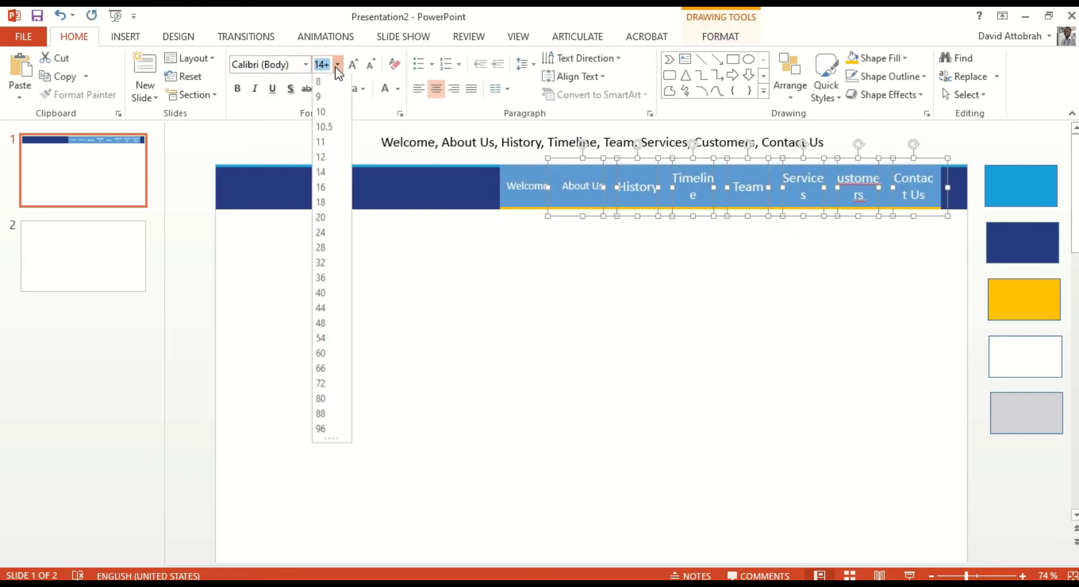
pyautogui.click(321, 174)
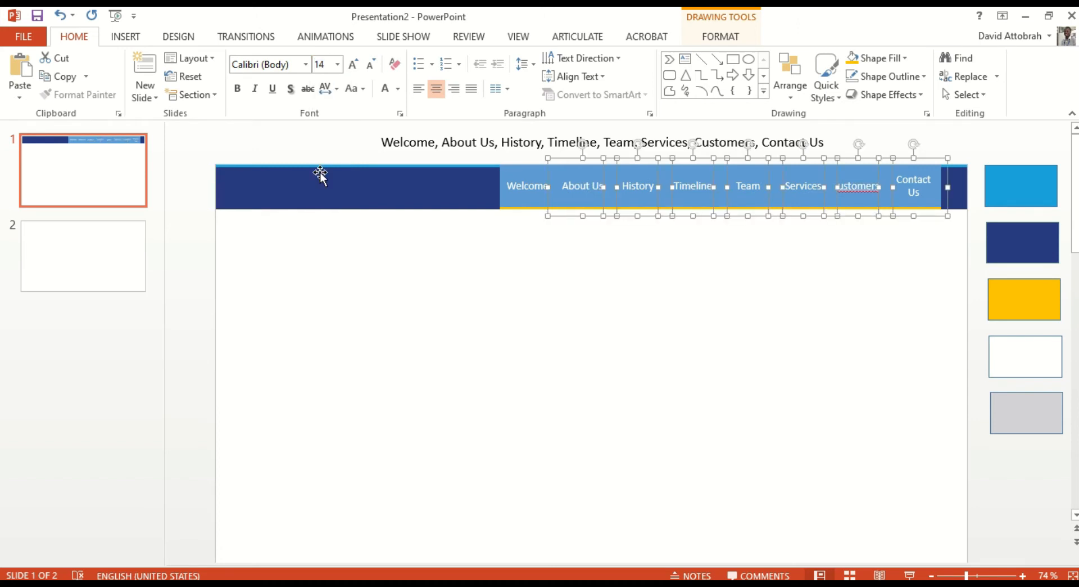
pyautogui.click(673, 320)
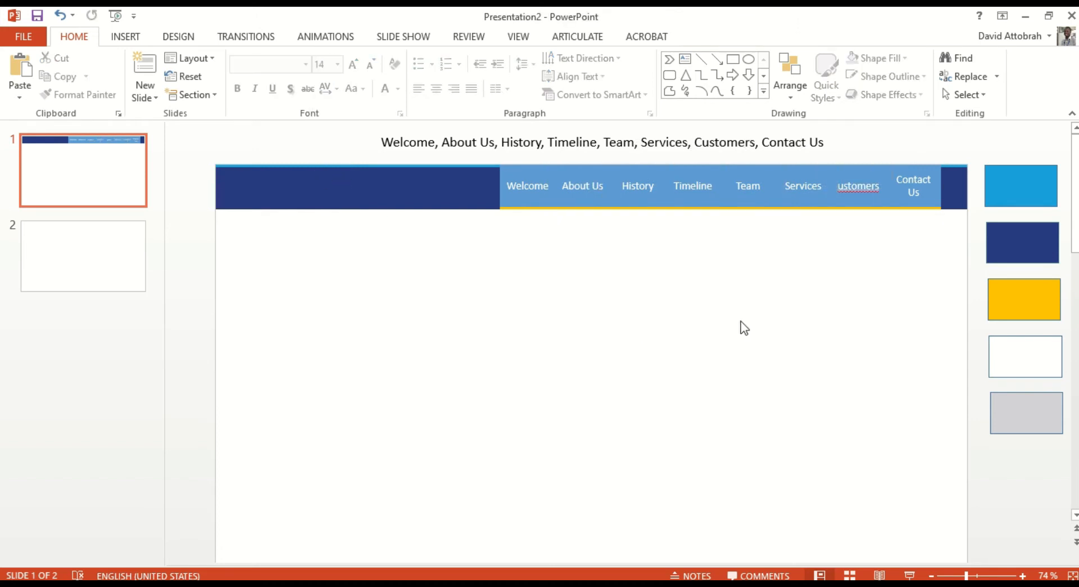
# Widen the "Contact Us" button at its outer edge so its label fits on one line
pyautogui.click(939, 194)
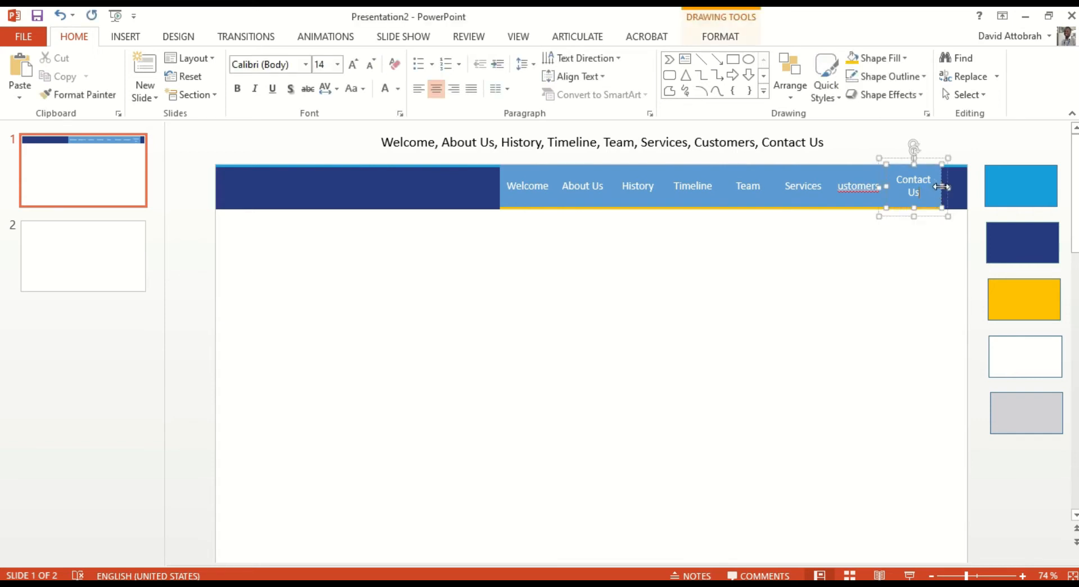
pyautogui.moveTo(942, 186); pyautogui.dragTo(955, 189)
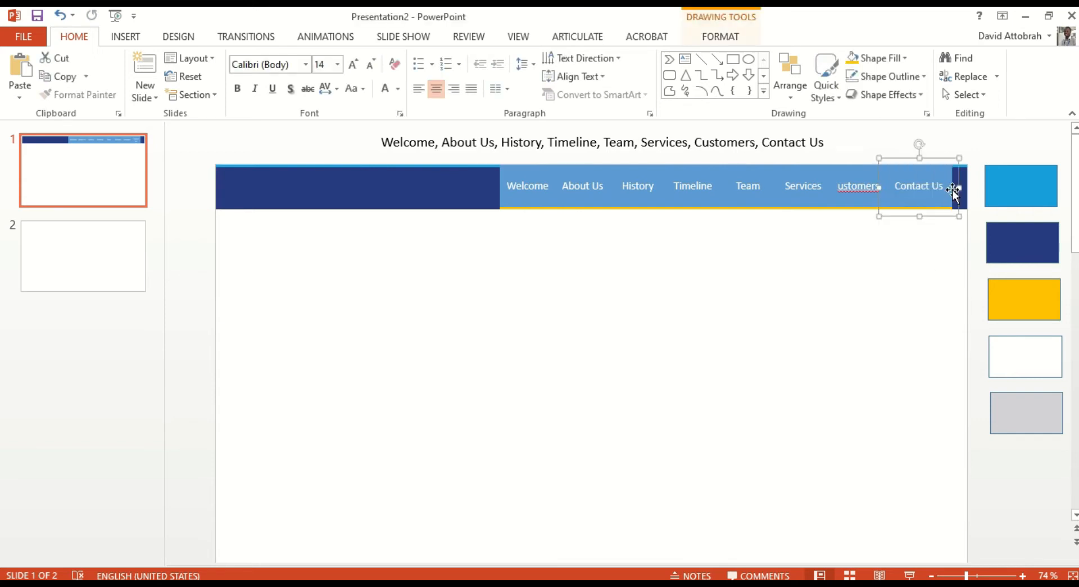
pyautogui.click(897, 281)
# Correct the seventh button's label to "Customers" and widen the button so the word fits on one line
pyautogui.click(842, 188)
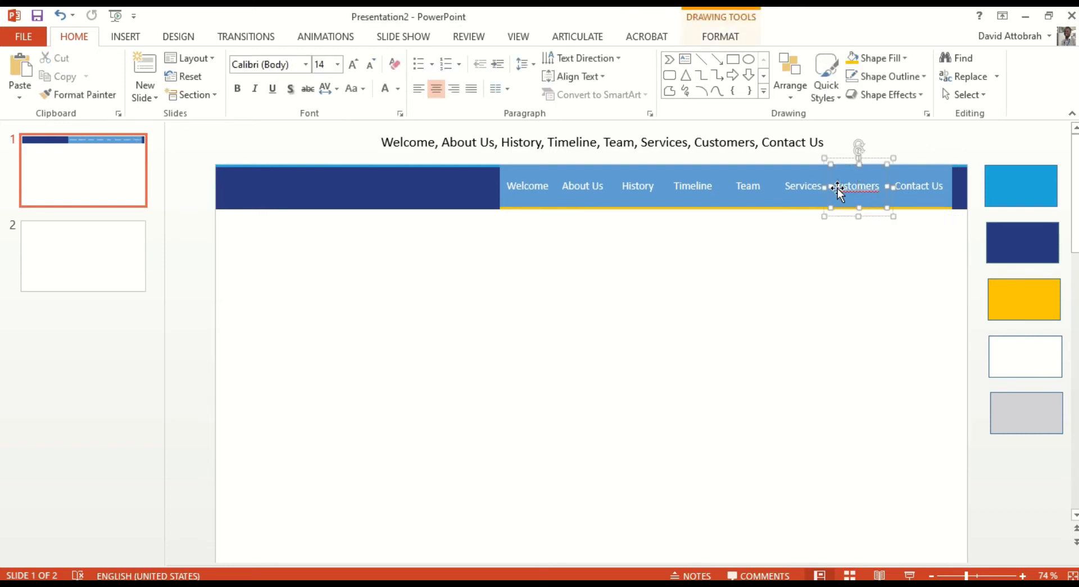
pyautogui.write('C')
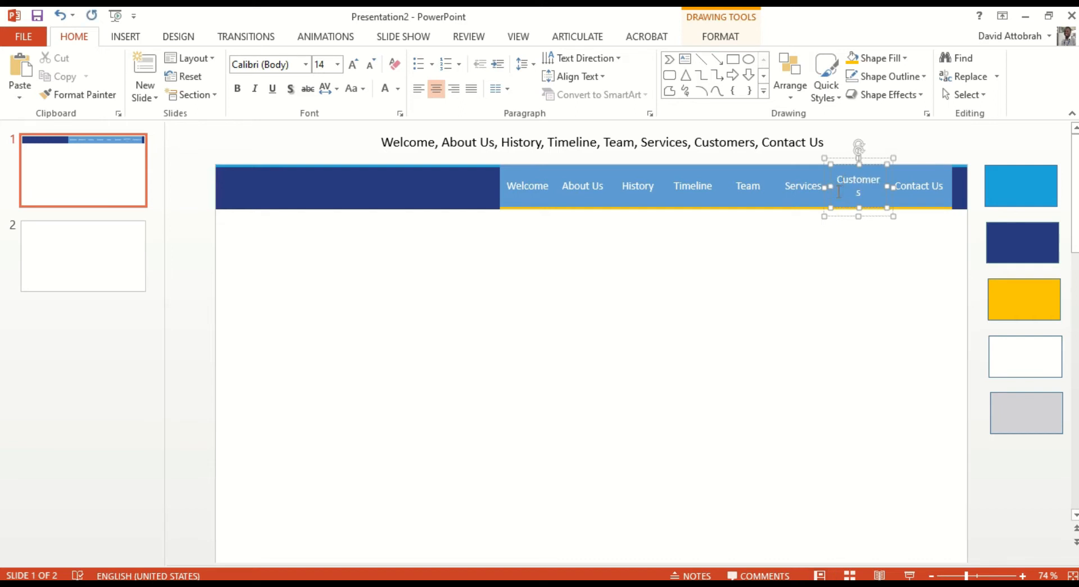
pyautogui.click(847, 281)
pyautogui.click(862, 214)
pyautogui.moveTo(892, 185); pyautogui.dragTo(902, 186)
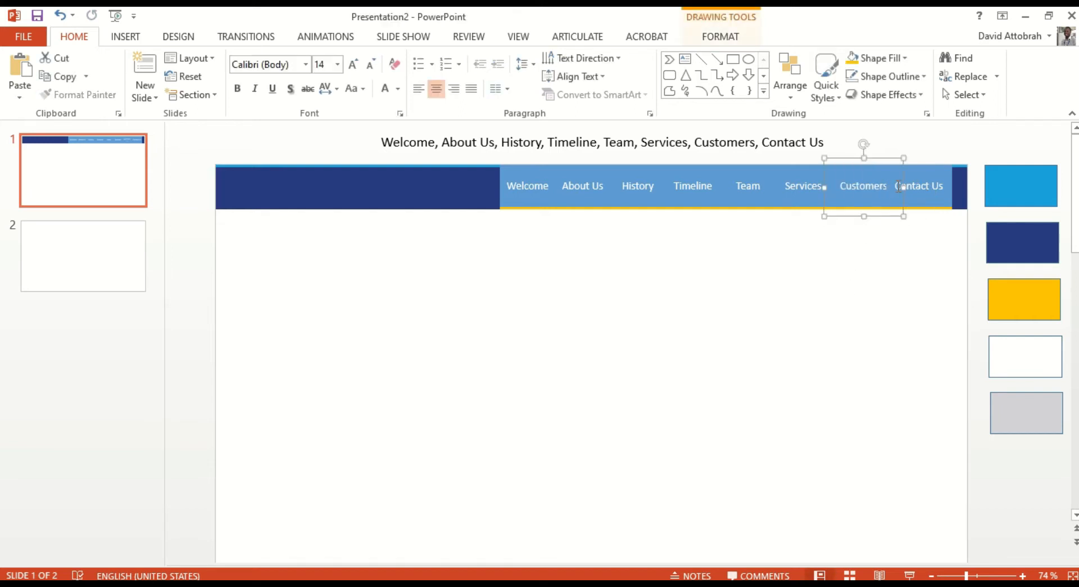
pyautogui.click(850, 256)
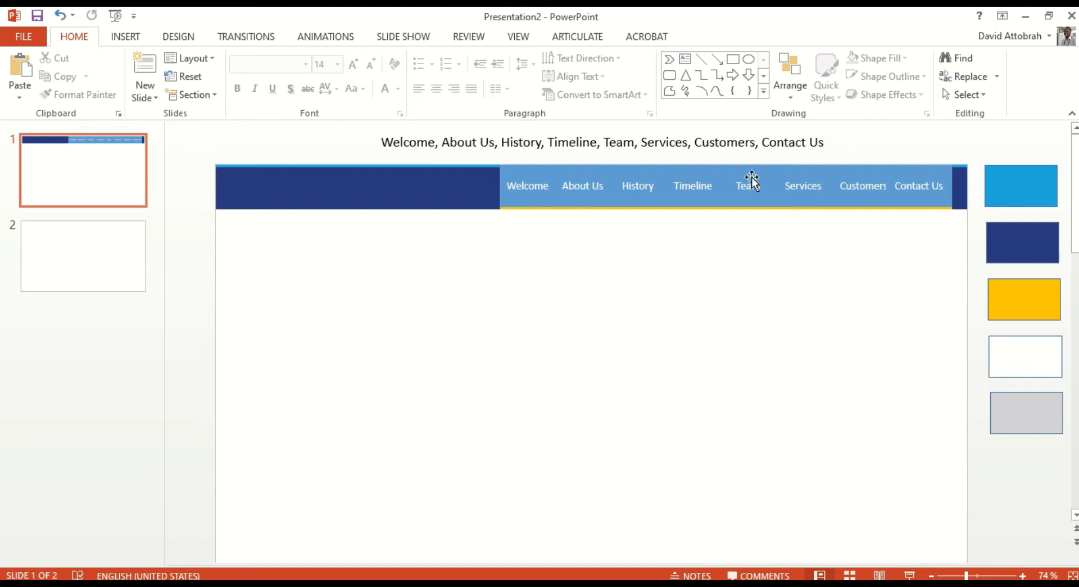
# Fill the "About Us", "History" and "Timeline" buttons, including their underlines, with the header bar's dark blue
pyautogui.doubleClick(413, 186)
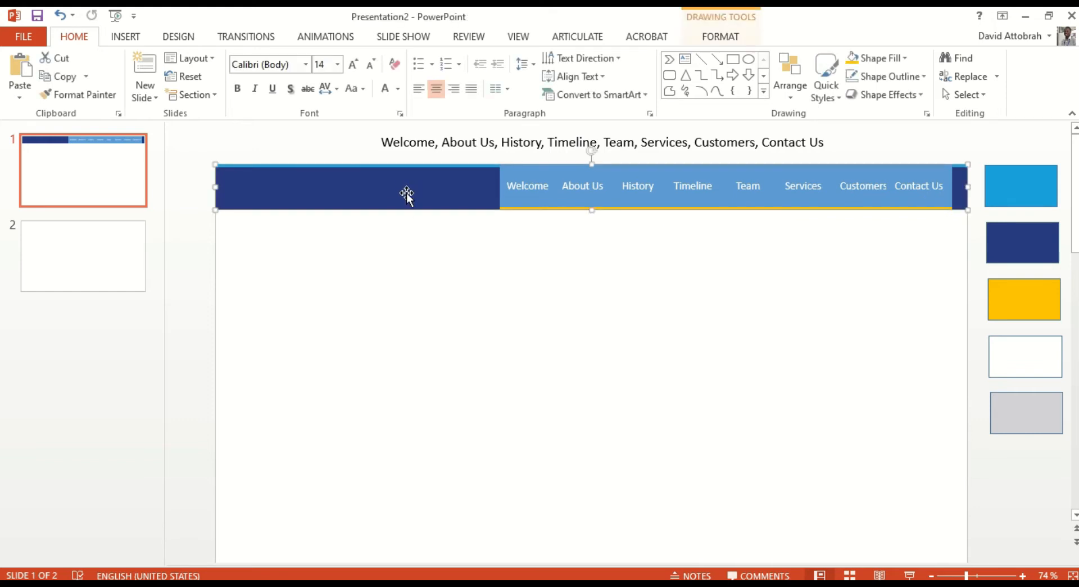
pyautogui.click(421, 249)
pyautogui.doubleClick(588, 200)
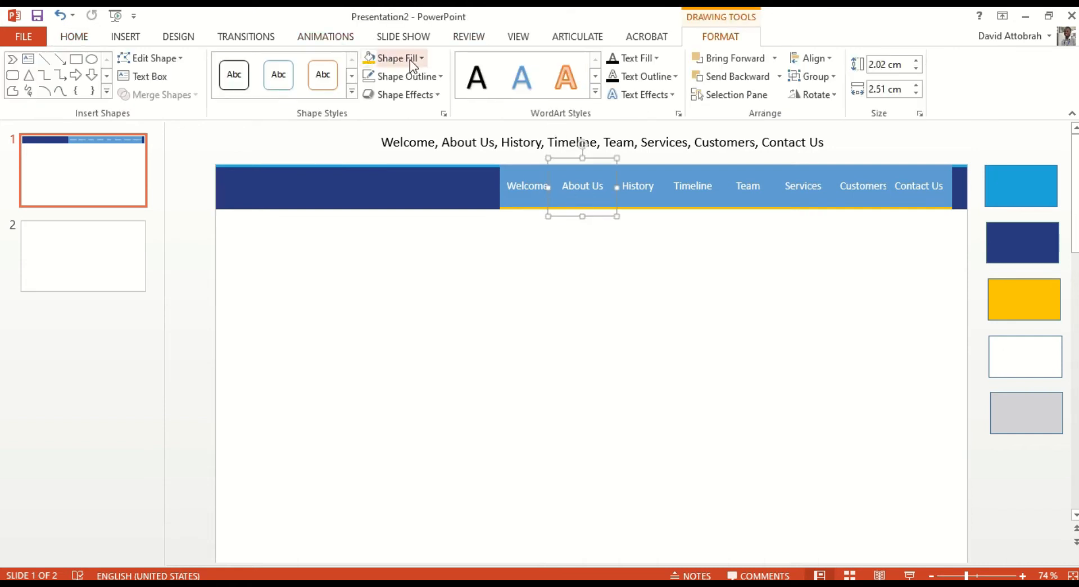
pyautogui.click(421, 59)
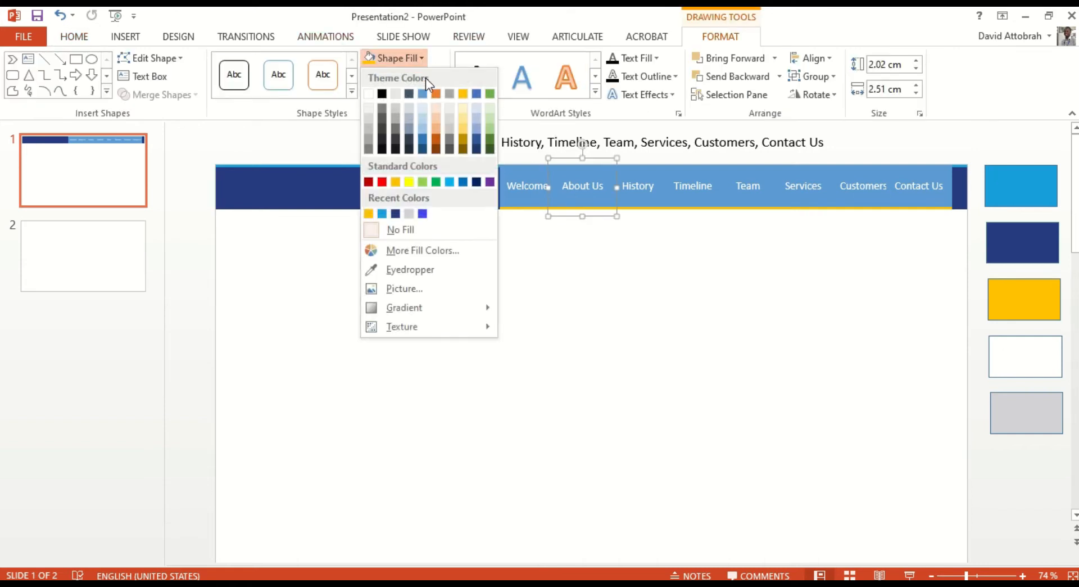
pyautogui.click(395, 214)
pyautogui.click(636, 195)
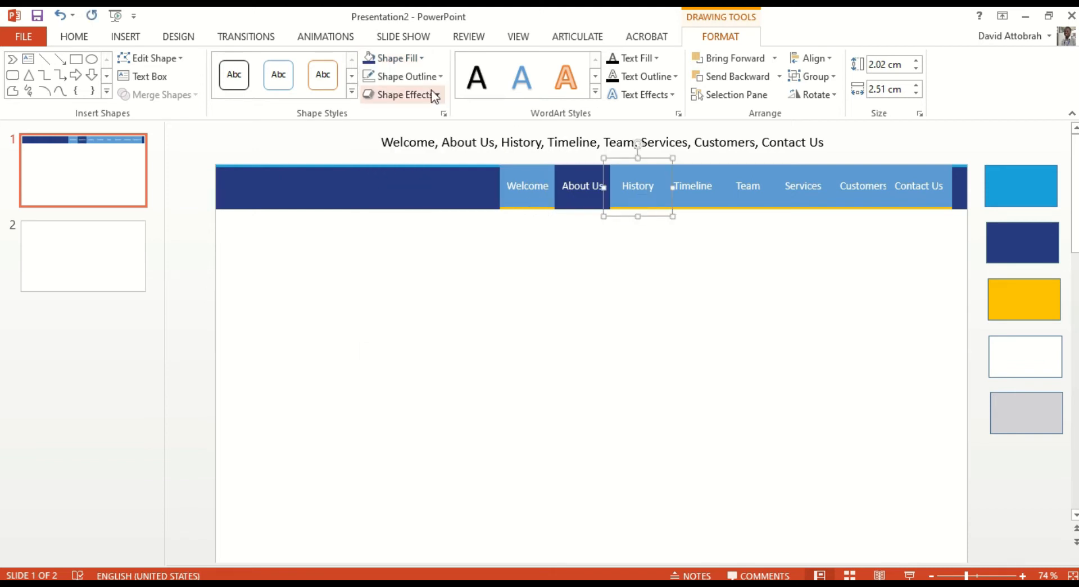
pyautogui.click(376, 58)
pyautogui.click(684, 197)
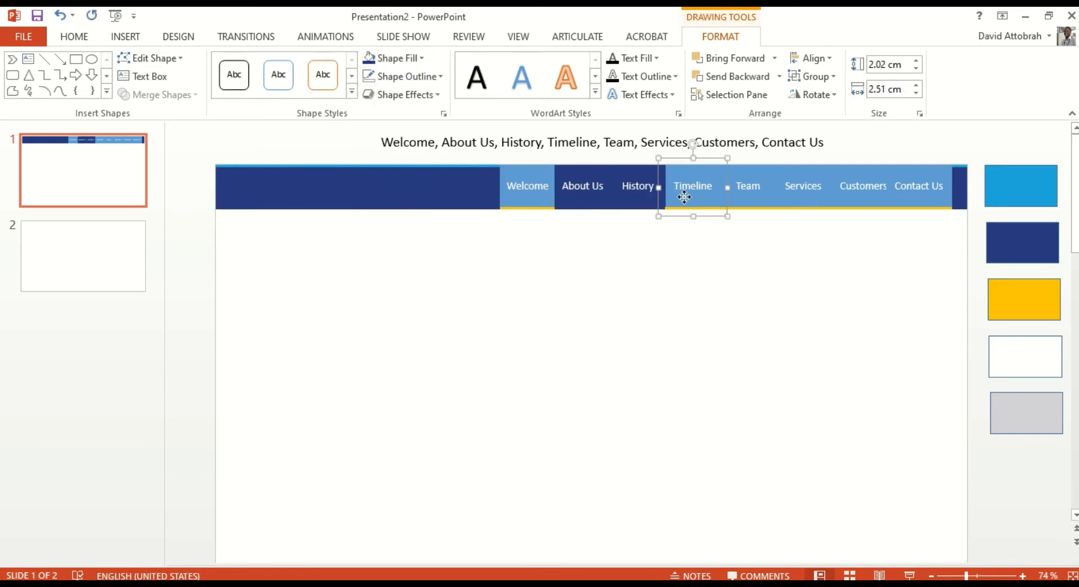
pyautogui.click(370, 59)
# Fill the "Team", "Services", "Customers" and "Contact Us" buttons, including their underlines, with the same dark blue
pyautogui.click(744, 179)
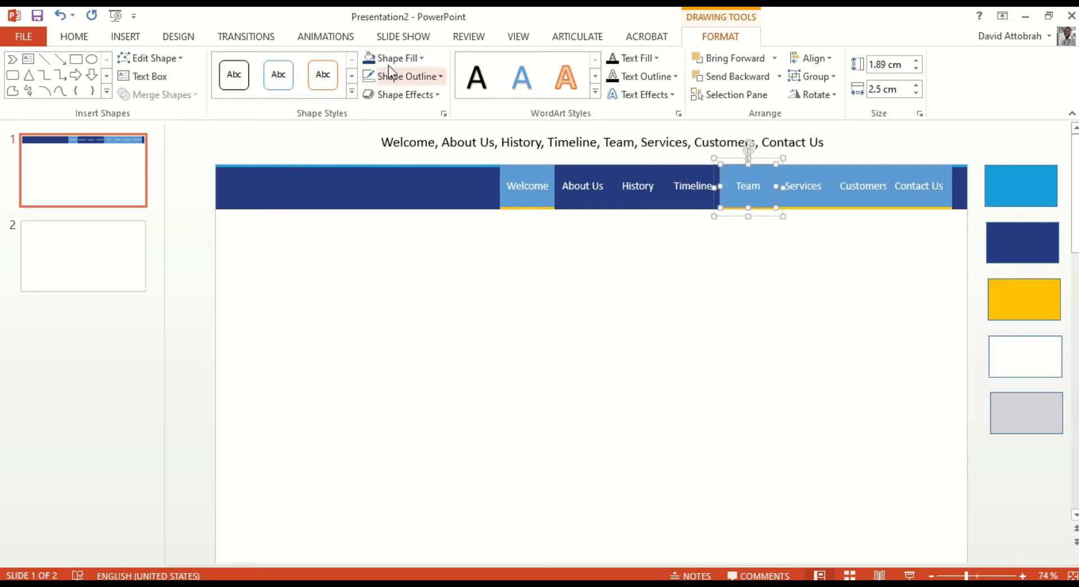
pyautogui.click(371, 59)
pyautogui.click(810, 202)
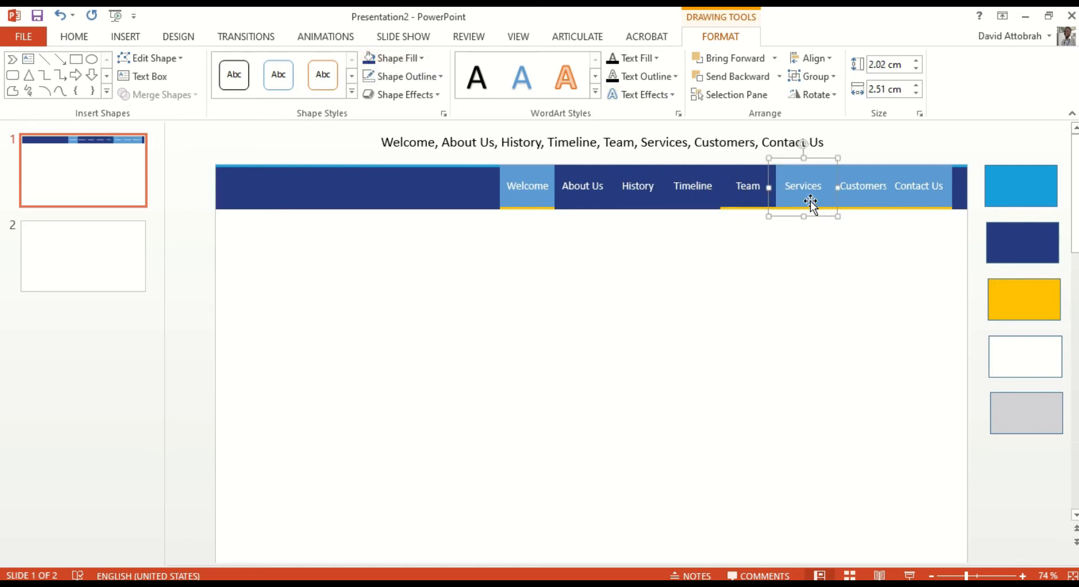
pyautogui.click(370, 59)
pyautogui.click(858, 207)
pyautogui.click(370, 58)
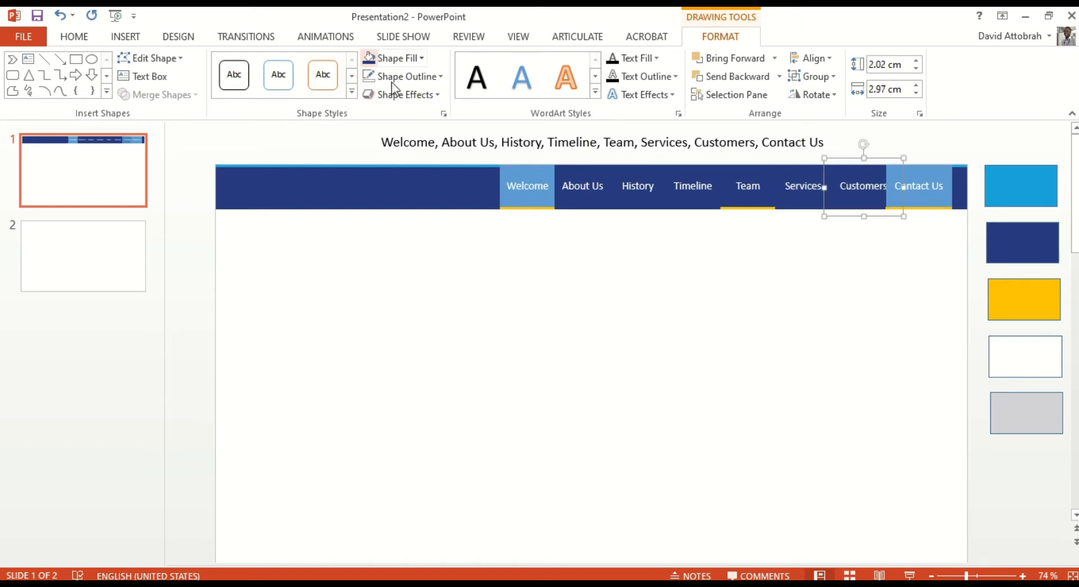
pyautogui.click(933, 205)
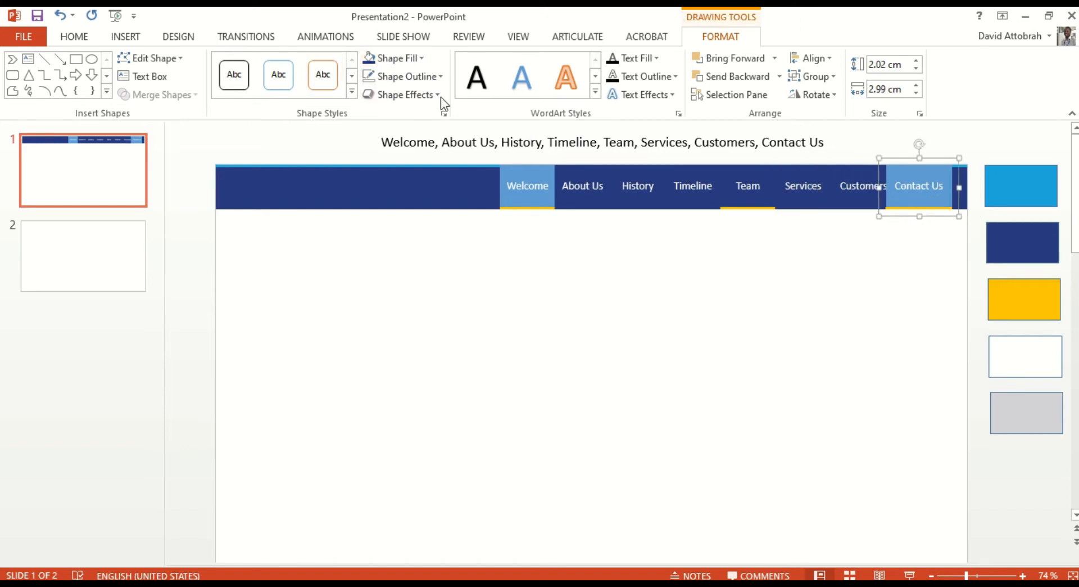
pyautogui.click(370, 58)
pyautogui.click(609, 334)
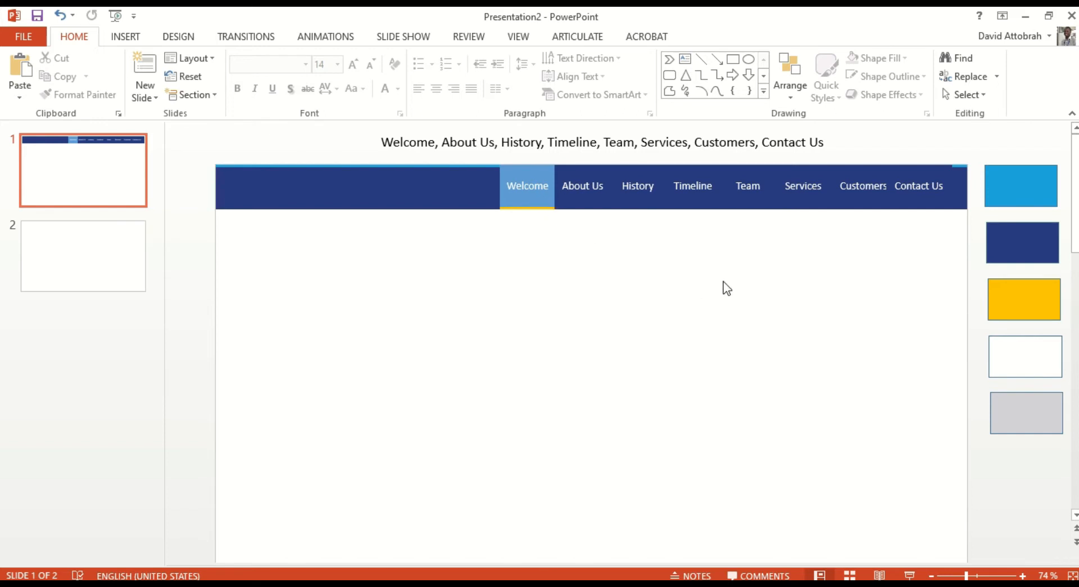
# Nudge the "Contact Us" button slightly away from the "Customers" button
pyautogui.click(955, 175)
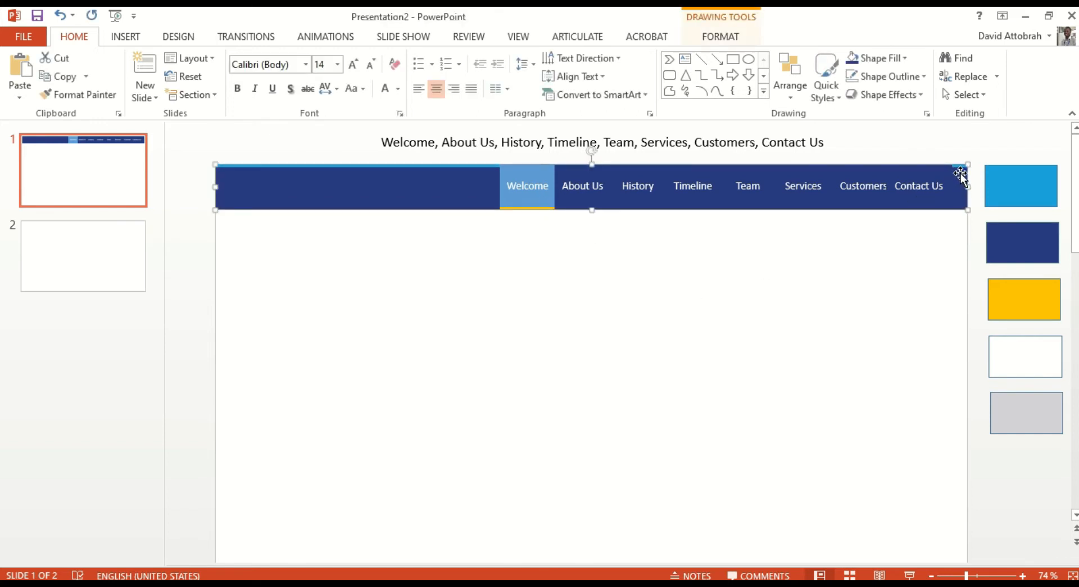
pyautogui.click(958, 170)
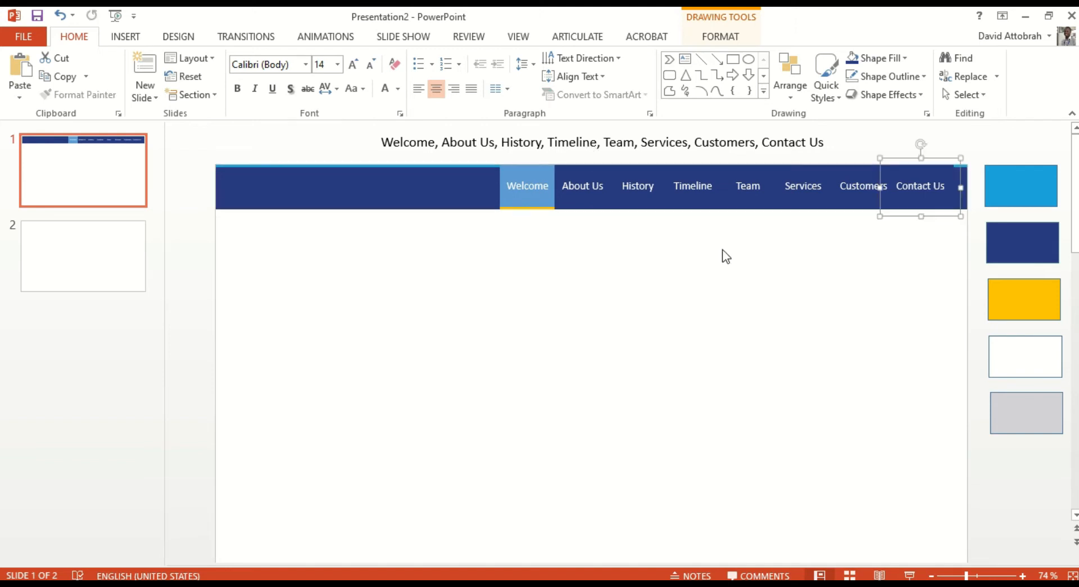
pyautogui.click(725, 254)
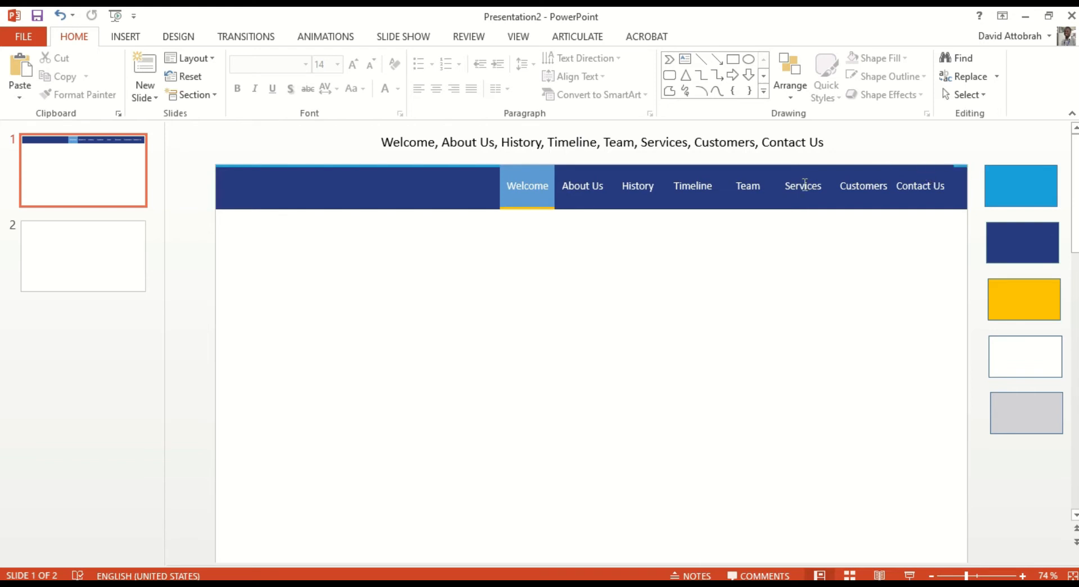
# Bring the thin light blue strip along the header's upper edge to the front, above the menu buttons
pyautogui.click(450, 164)
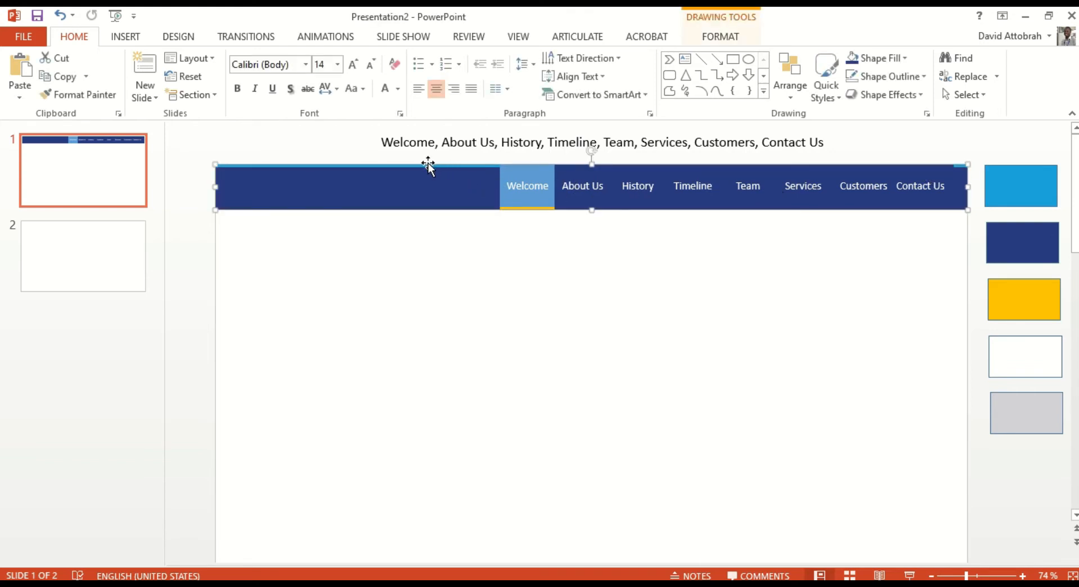
pyautogui.click(428, 163)
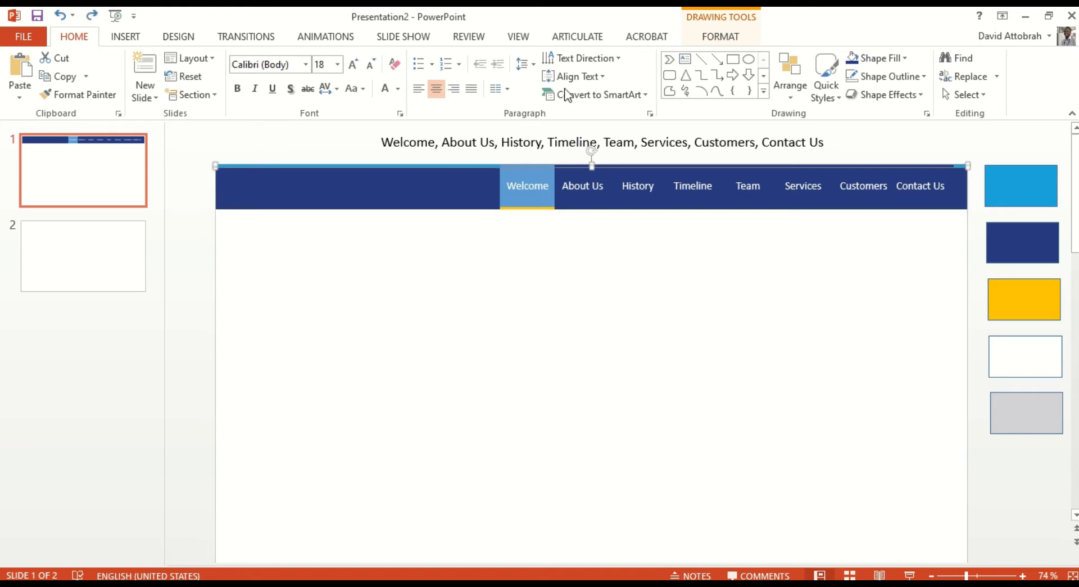
pyautogui.click(795, 100)
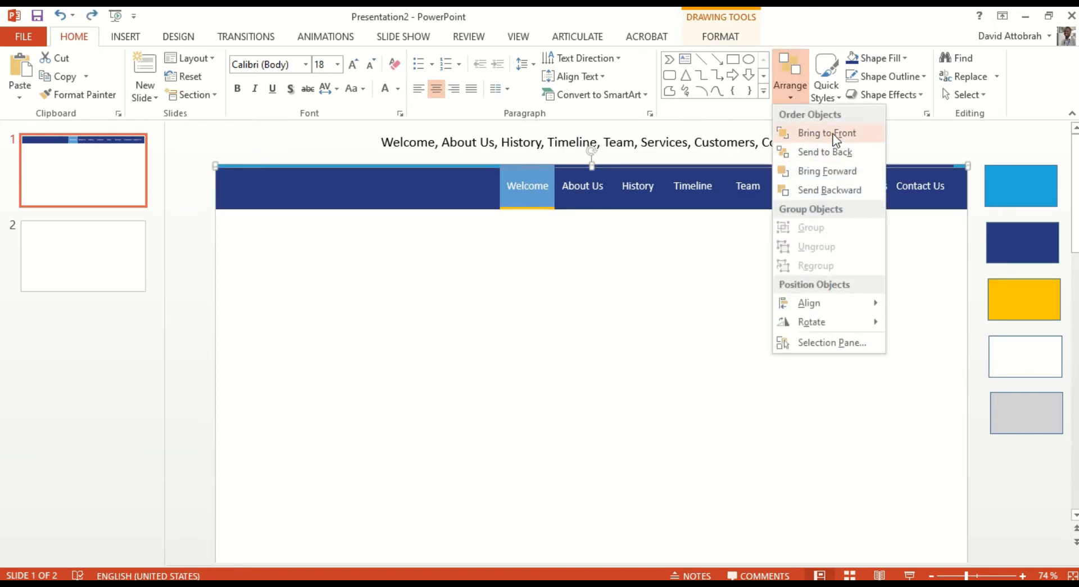
pyautogui.click(829, 133)
pyautogui.click(512, 275)
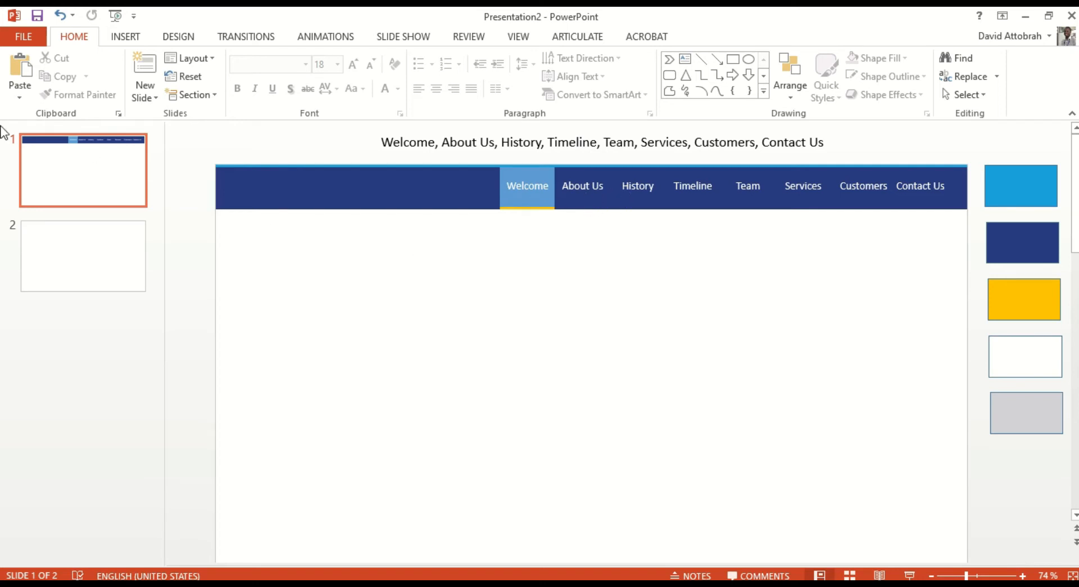
# Duplicate slide 1 and fill the "Welcome" button and its underline on the copy with dark blue
pyautogui.click(95, 165)
pyautogui.hotkey('ctrl', 'd')
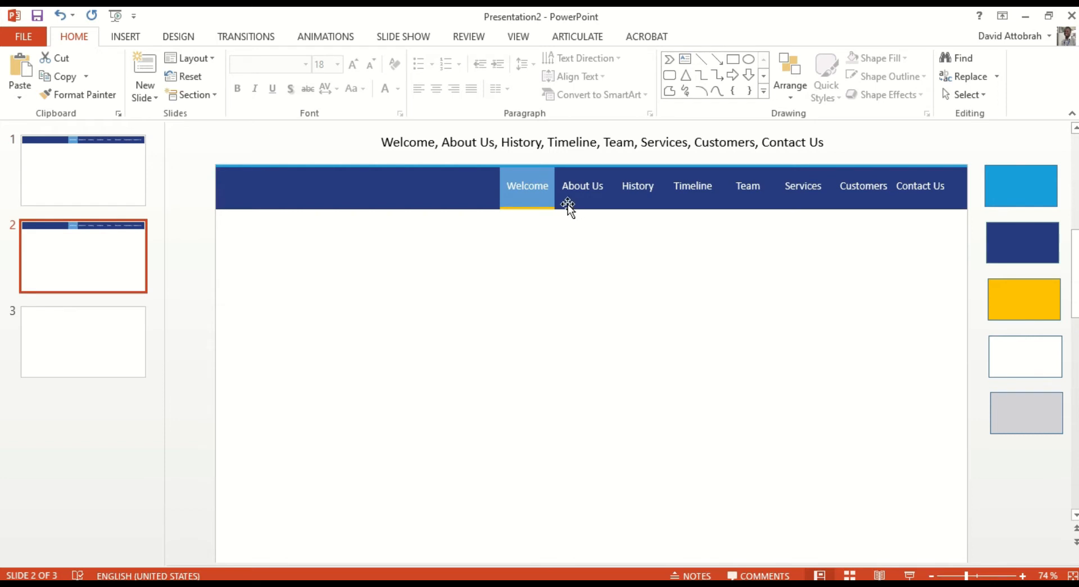
pyautogui.click(576, 203)
pyautogui.click(537, 207)
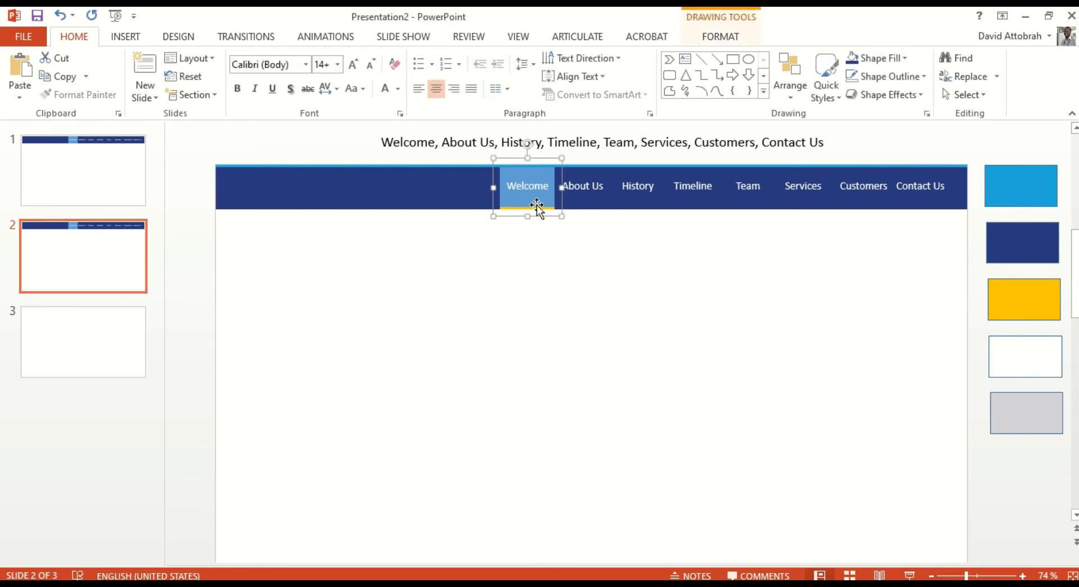
pyautogui.click(589, 198)
pyautogui.click(529, 203)
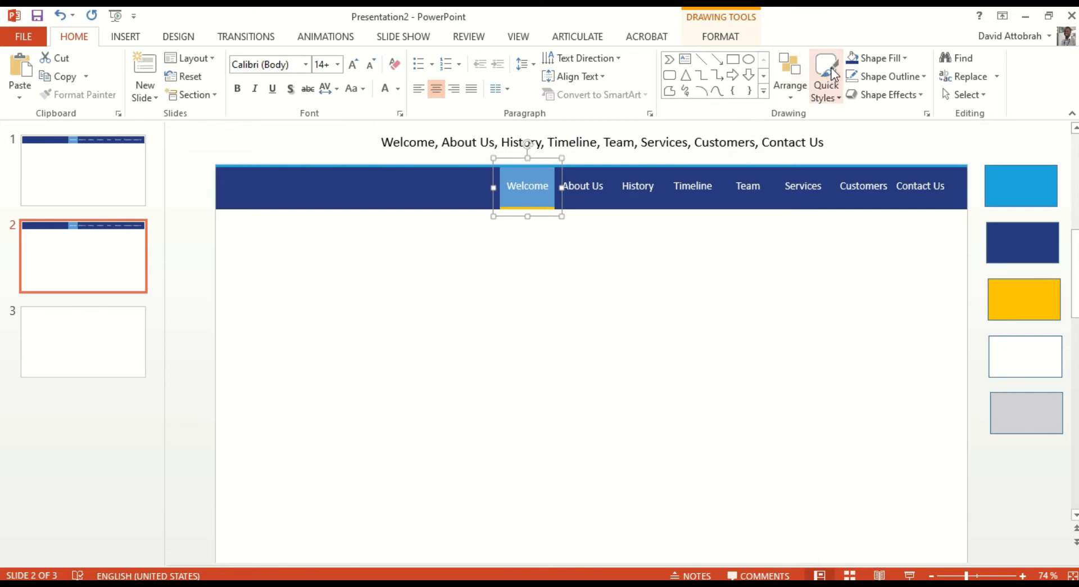
pyautogui.click(851, 59)
# Fill the "About Us" button on slide 2 with the light blue sampled from the colour swatch beside the slide
pyautogui.click(604, 191)
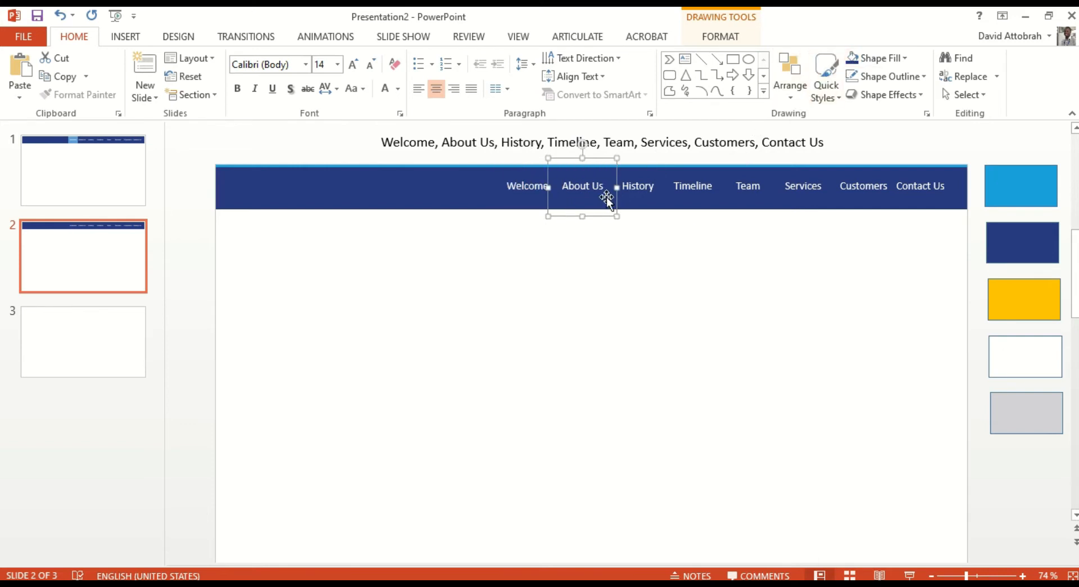
pyautogui.click(597, 177)
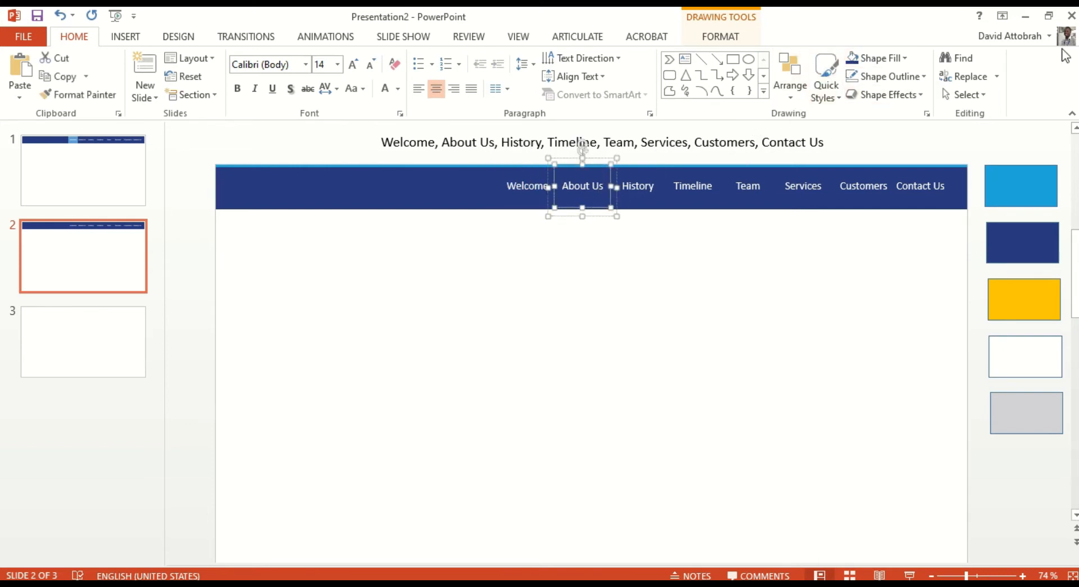
pyautogui.click(905, 58)
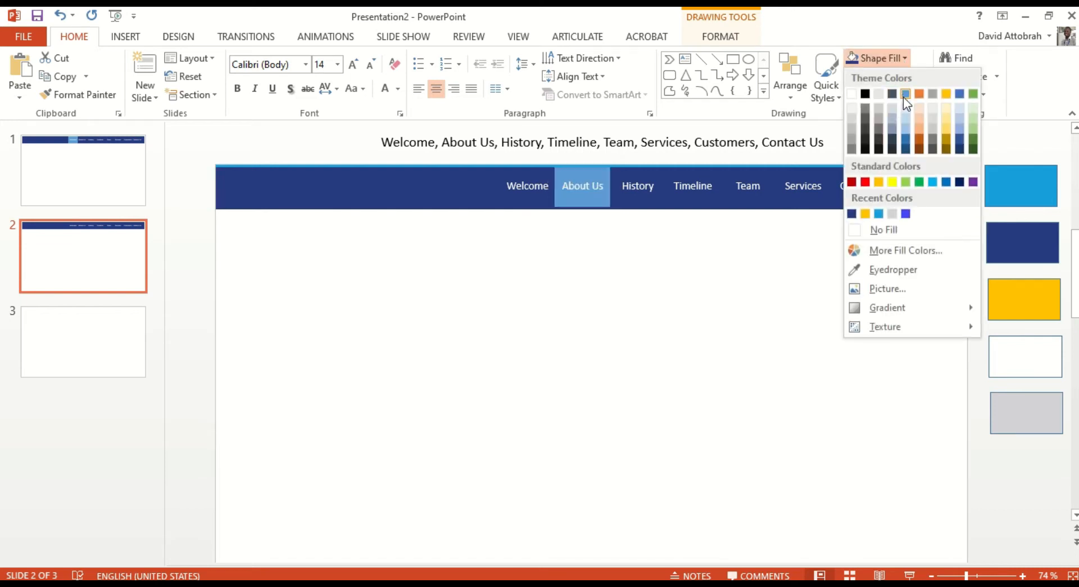
pyautogui.click(872, 269)
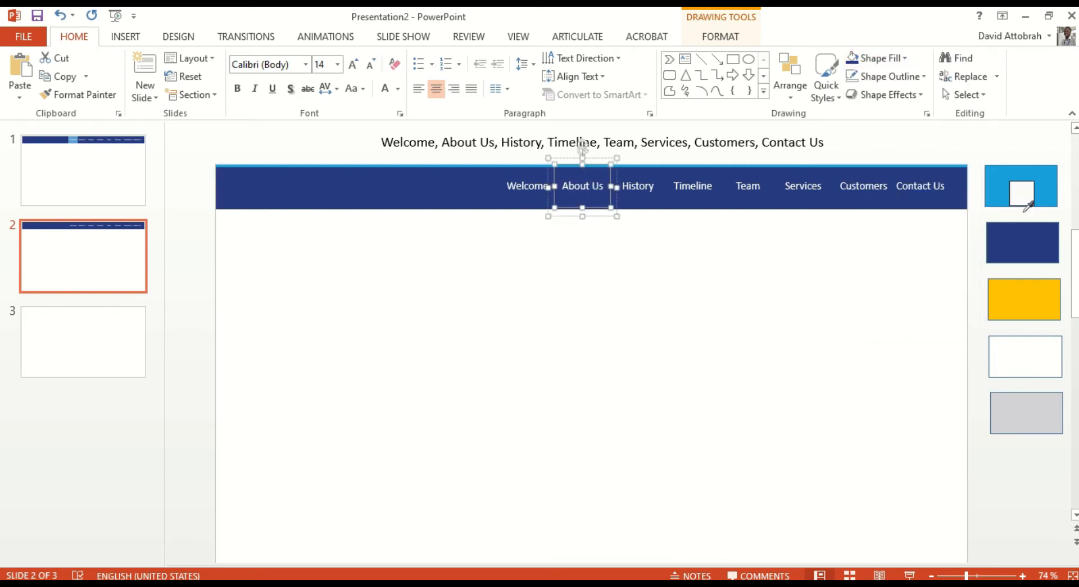
pyautogui.click(1028, 178)
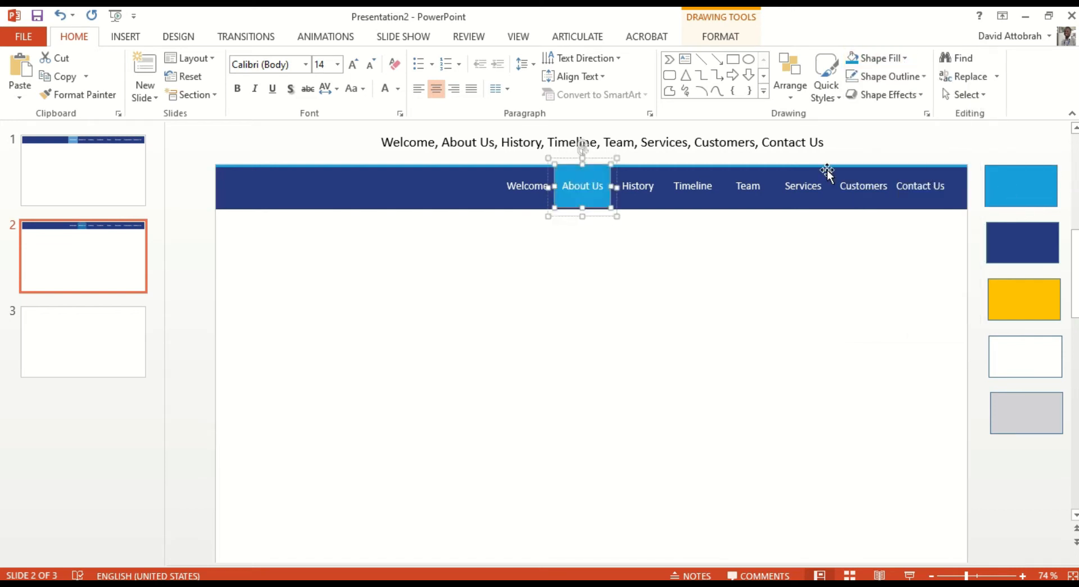
# Fill the thin underline of the "About Us" button on slide 2 with the recent yellow colour
pyautogui.click(598, 209)
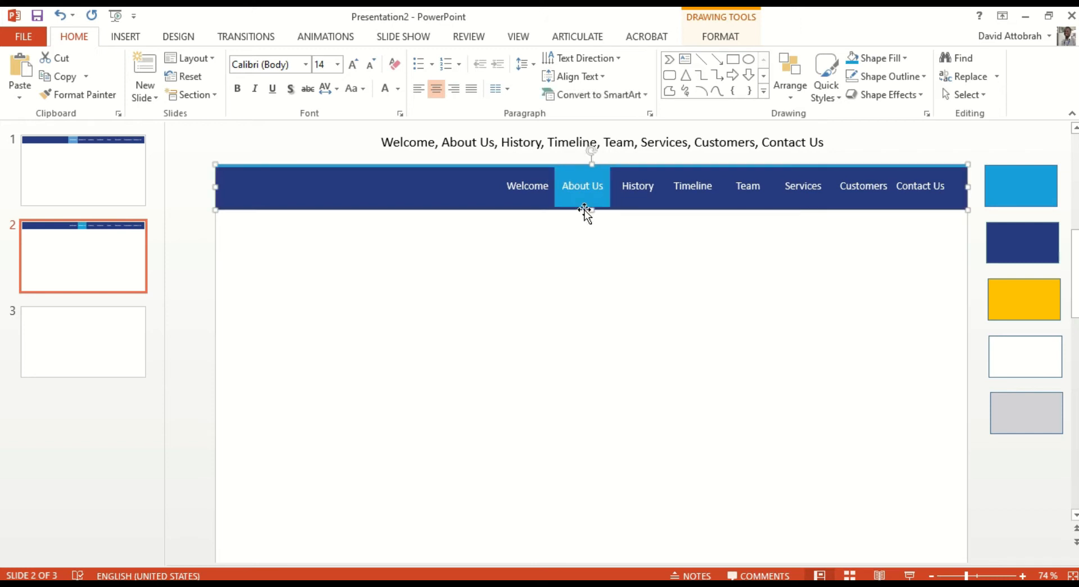
pyautogui.scroll(1, 604, 222)
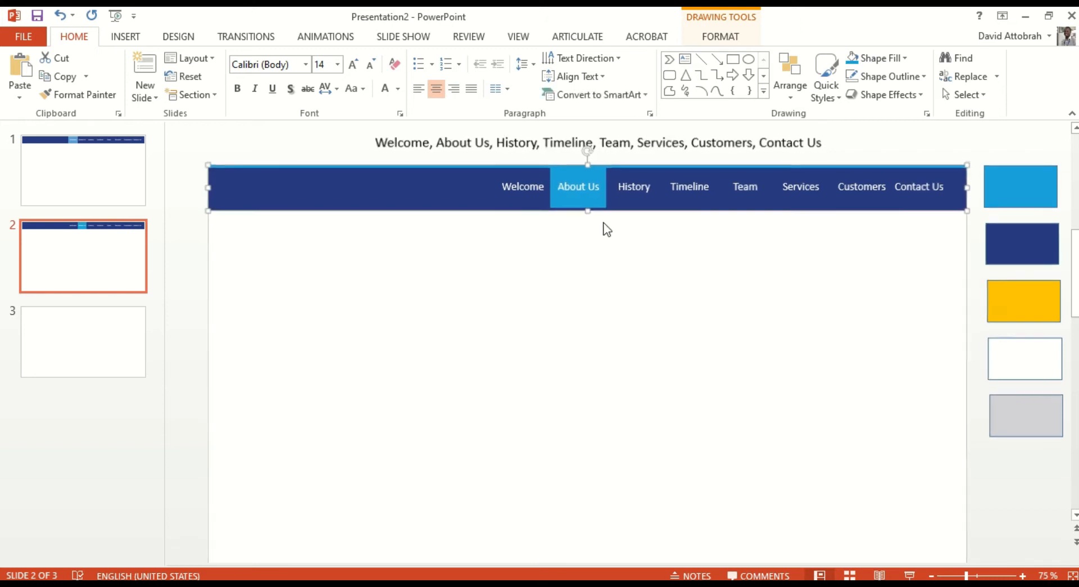
pyautogui.scroll(3, 602, 227)
pyautogui.click(606, 233)
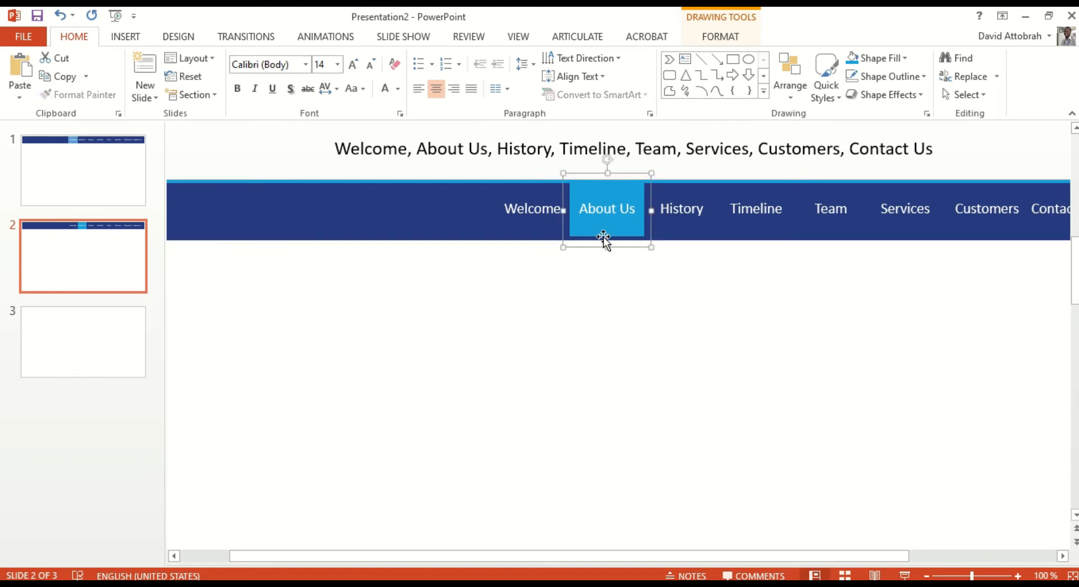
pyautogui.click(603, 237)
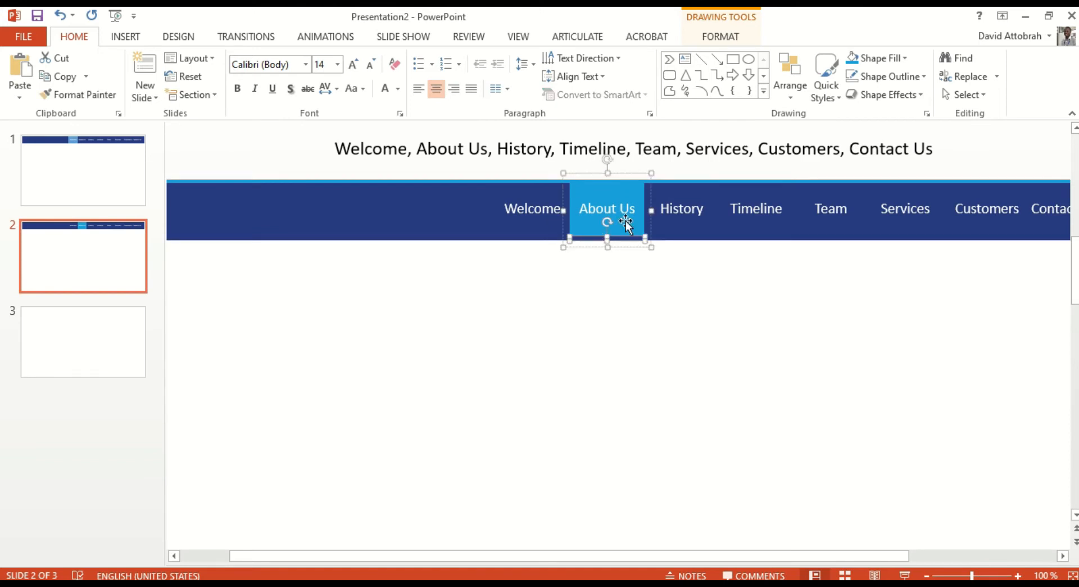
pyautogui.click(901, 58)
pyautogui.click(876, 212)
pyautogui.click(747, 288)
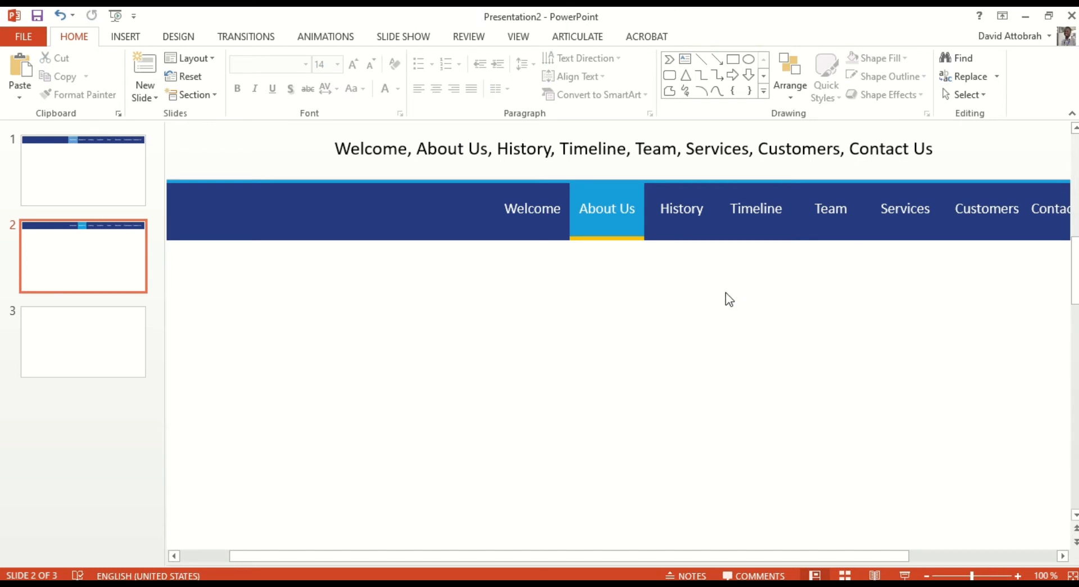
pyautogui.scroll(-4, 731, 299)
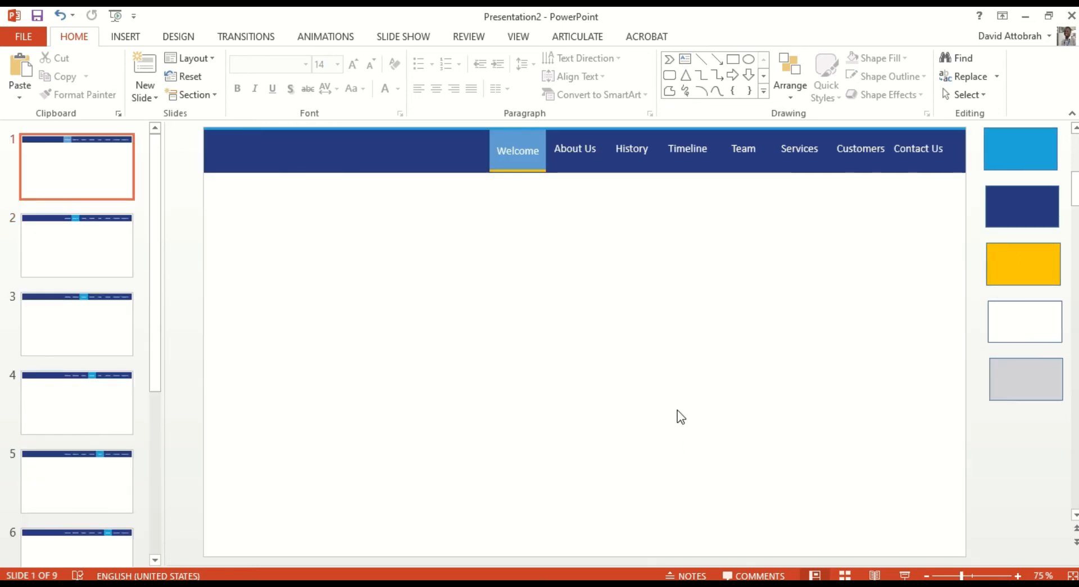
# Play the slide show from "Welcome" through "Contact Us" to review each highlighted menu button, and return to editing
pyautogui.click(901, 575)
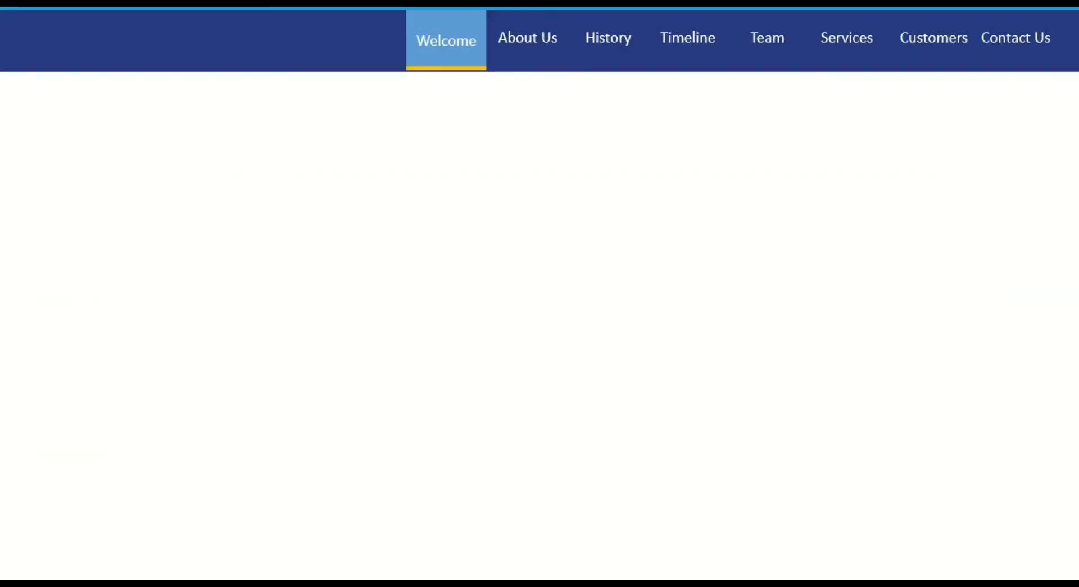
pyautogui.press('Right')
pyautogui.press('Right')
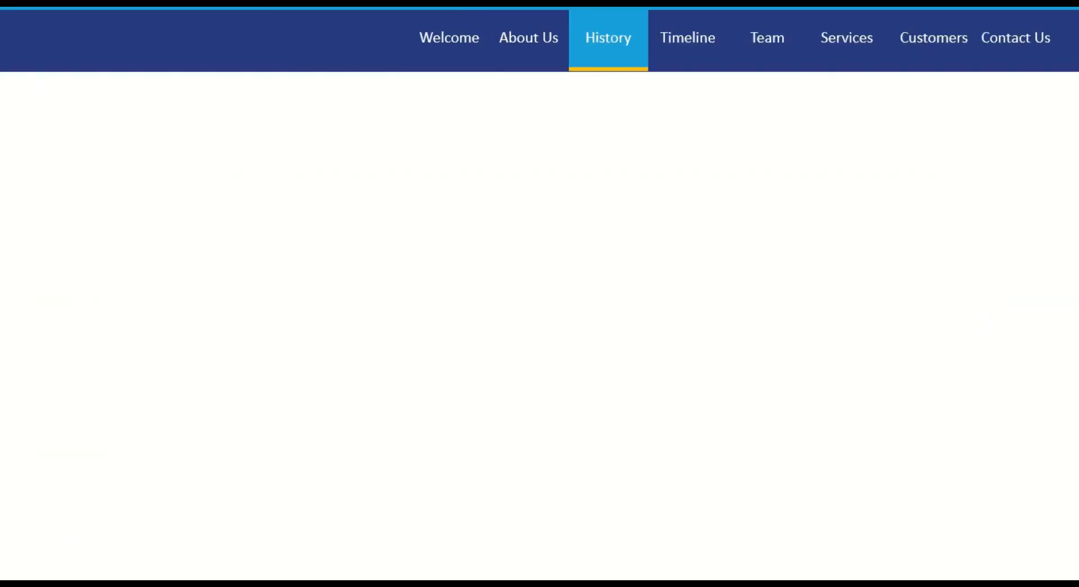
pyautogui.press('Right')
pyautogui.press('Right')
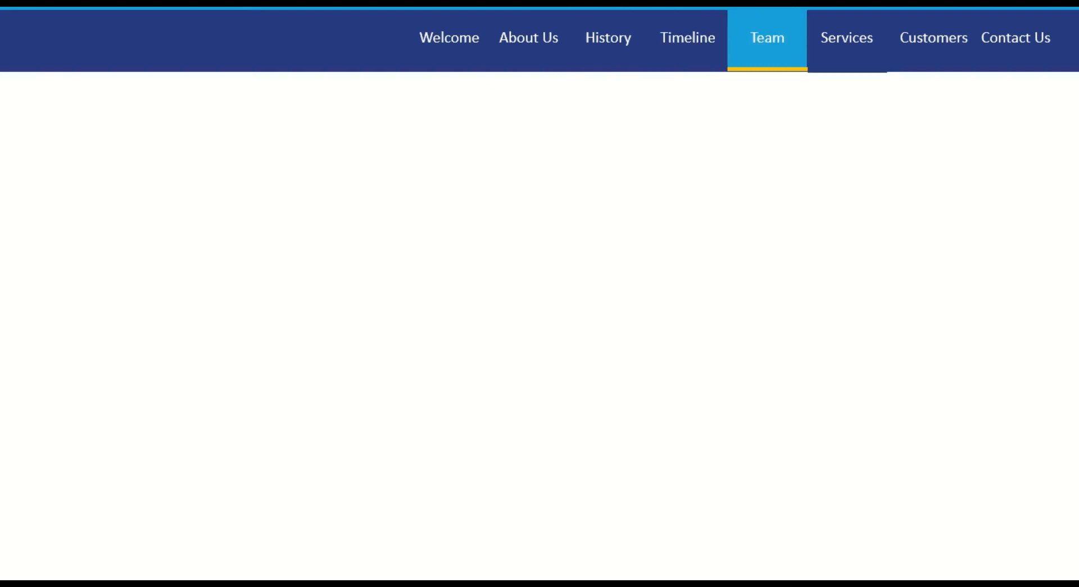
pyautogui.press('Right')
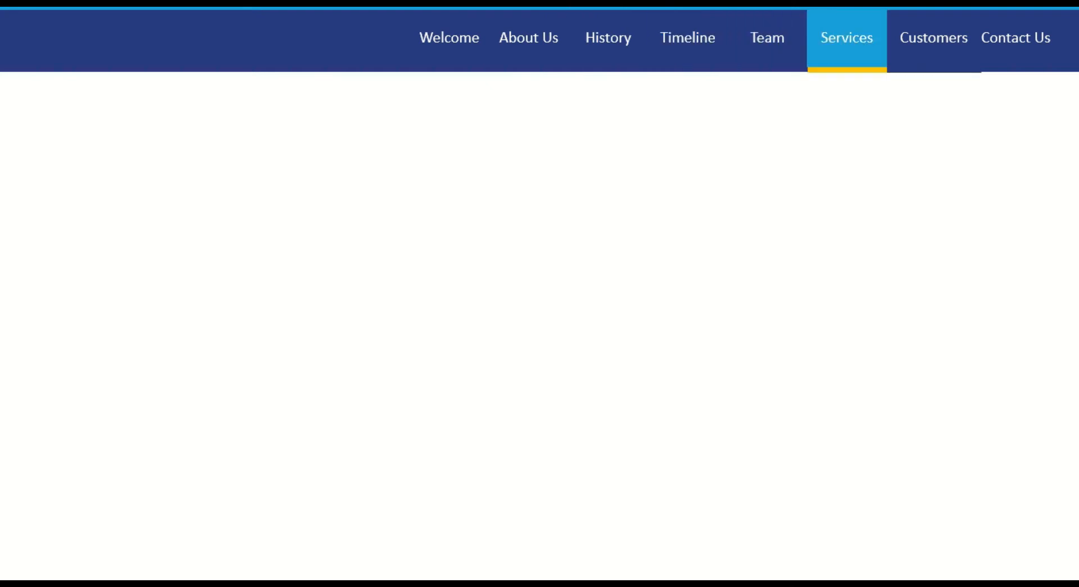
pyautogui.press('Right')
pyautogui.press('Right')
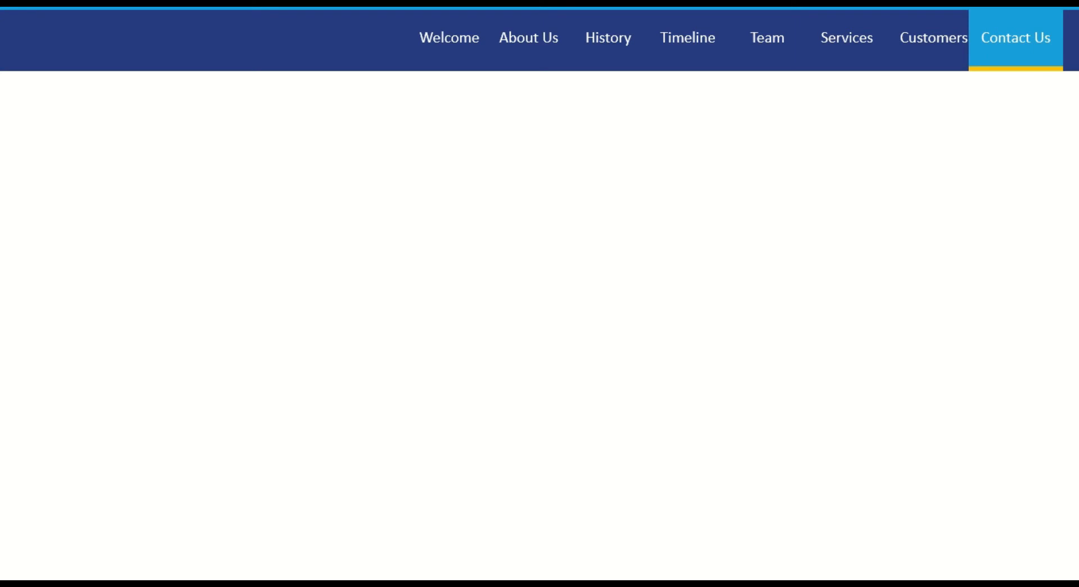
pyautogui.press('Escape')
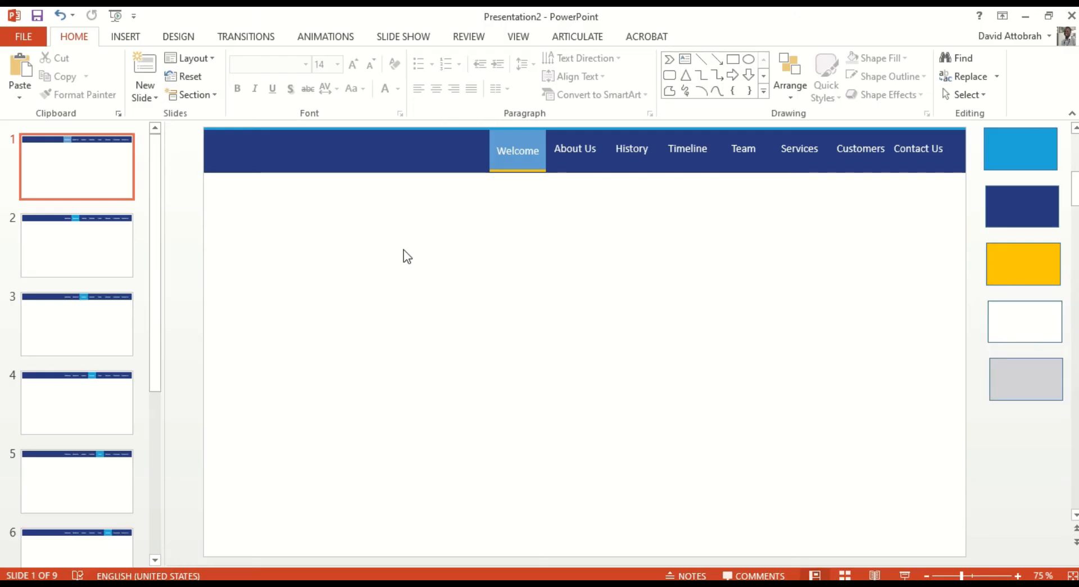
# Draw a full-width rectangle directly below the header on slide 1 and set its height to 11.22 cm
pyautogui.click(135, 38)
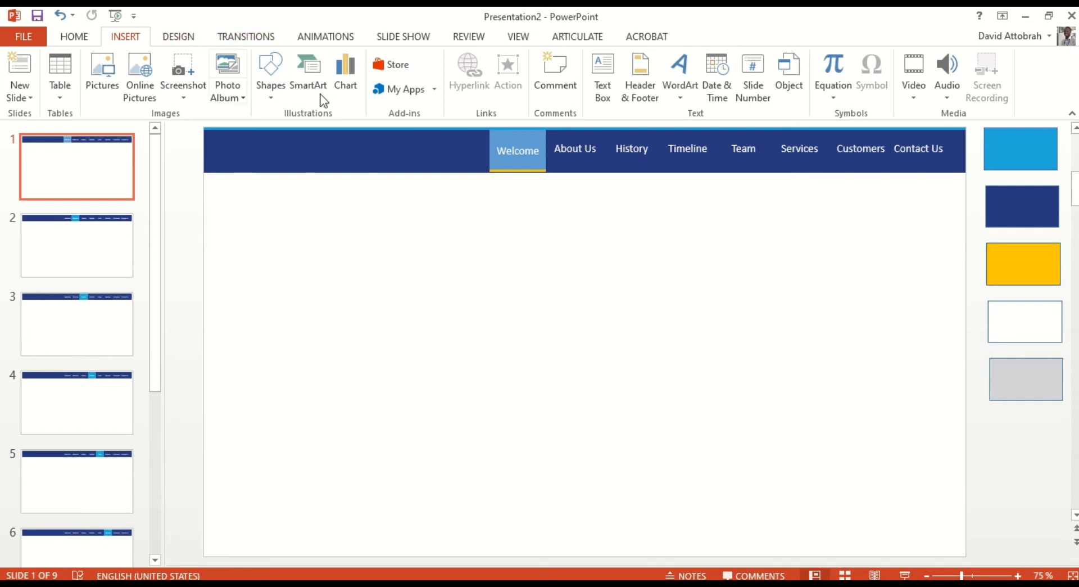
pyautogui.click(267, 100)
pyautogui.click(330, 134)
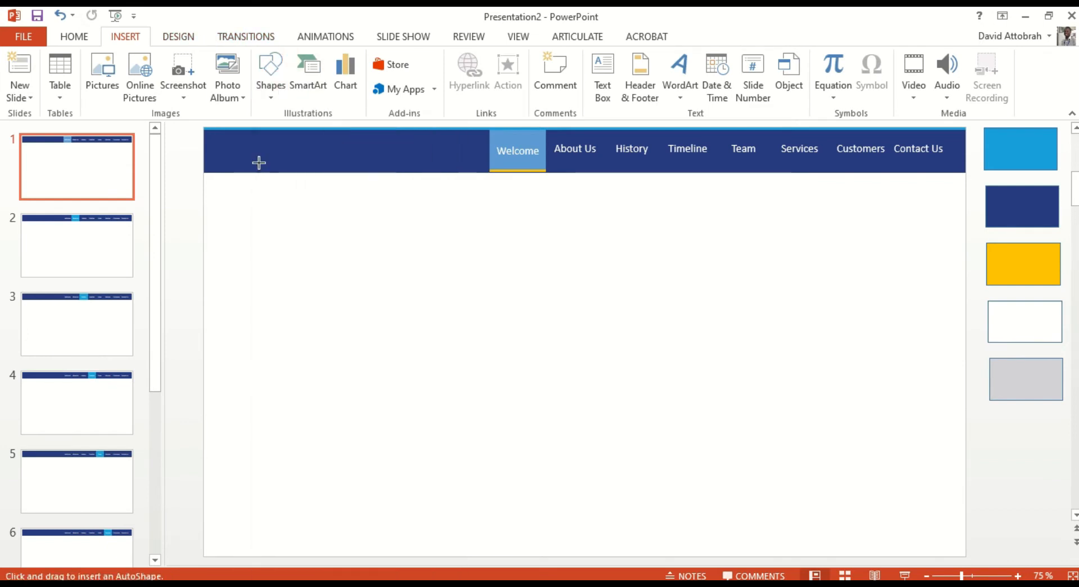
pyautogui.moveTo(203, 172)
pyautogui.mouseDown()
pyautogui.moveTo(703, 388)
pyautogui.moveTo(884, 392)
pyautogui.moveTo(966, 419)
pyautogui.mouseUp()
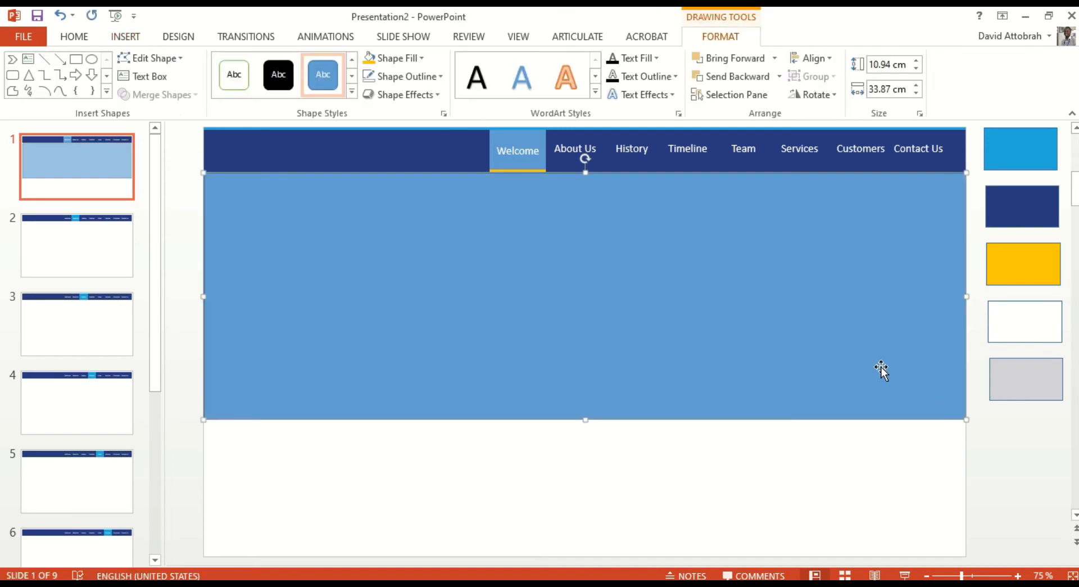
pyautogui.click(881, 66)
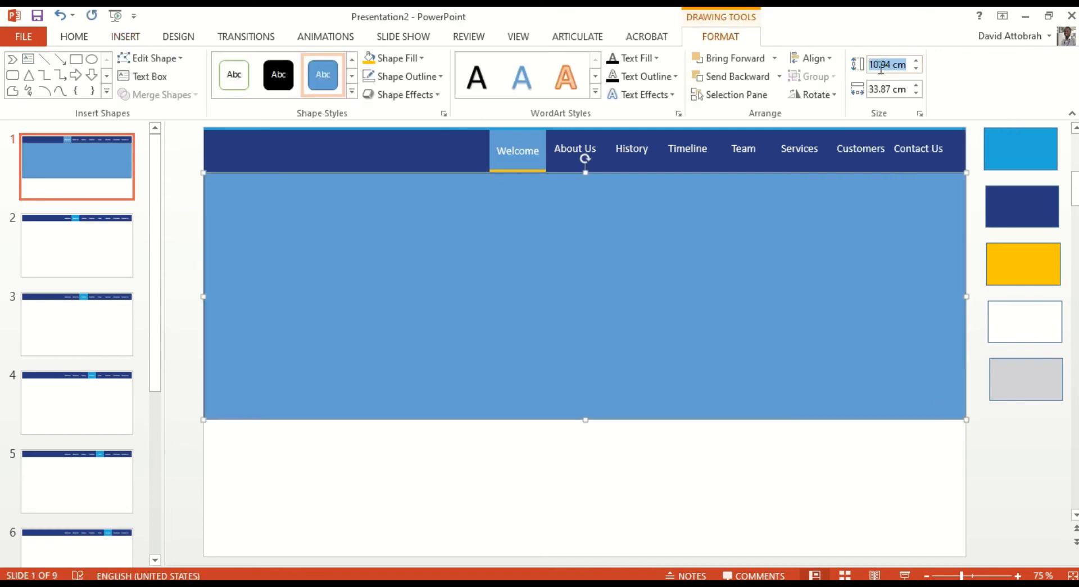
pyautogui.write('11.22')
pyautogui.press('Return')
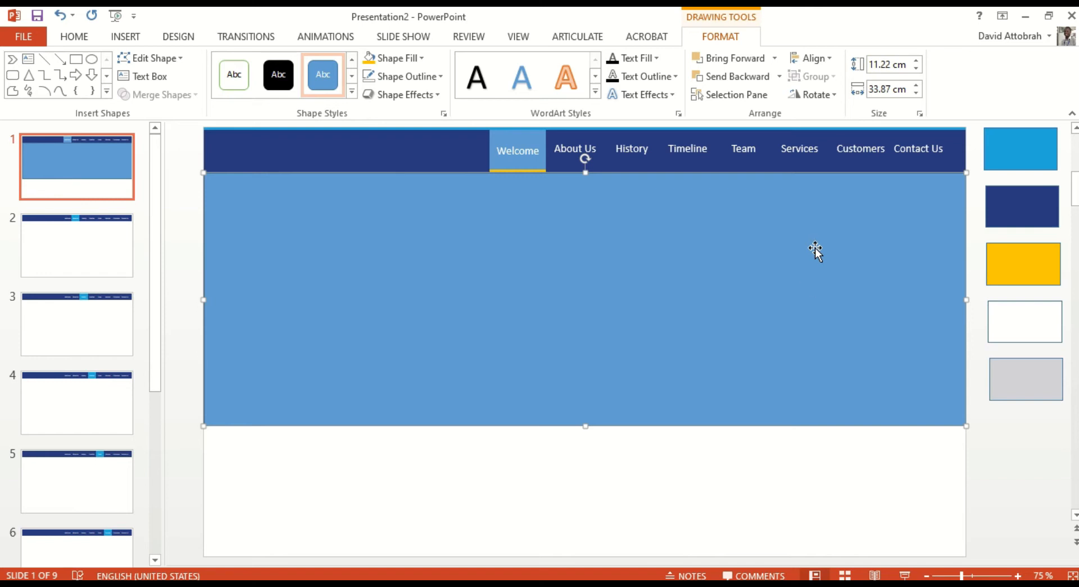
pyautogui.click(798, 466)
pyautogui.click(790, 413)
pyautogui.hotkey('ctrl', 'd')
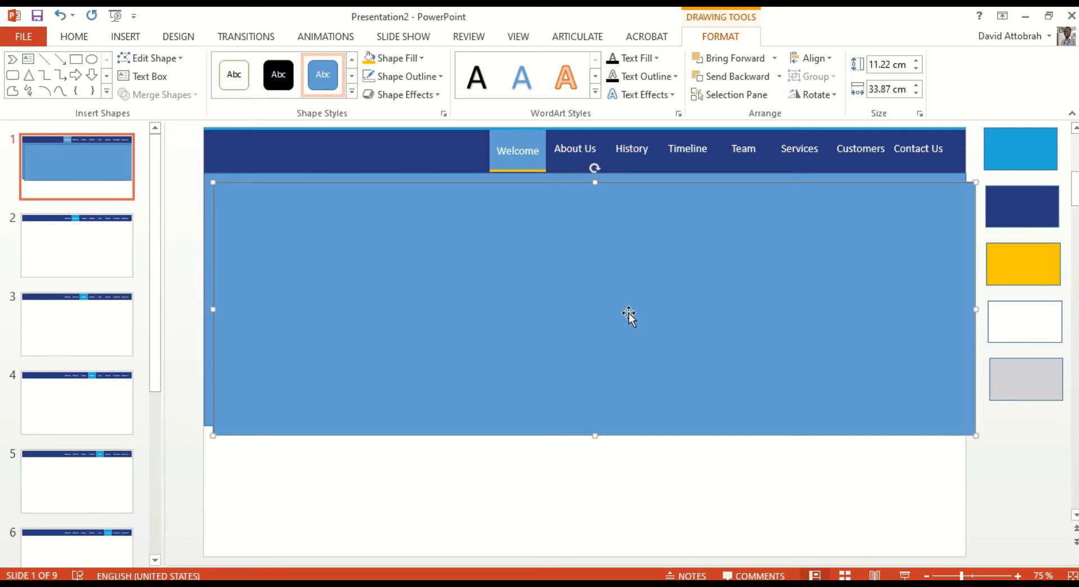
pyautogui.moveTo(629, 312)
pyautogui.mouseDown()
pyautogui.moveTo(607, 317)
pyautogui.moveTo(619, 311)
pyautogui.mouseUp()
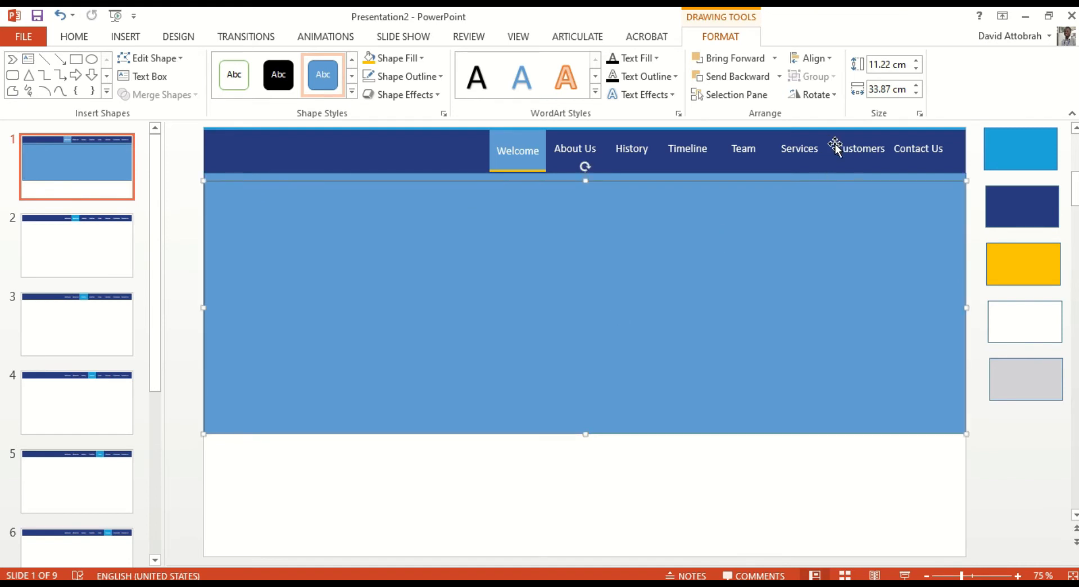
pyautogui.click(878, 63)
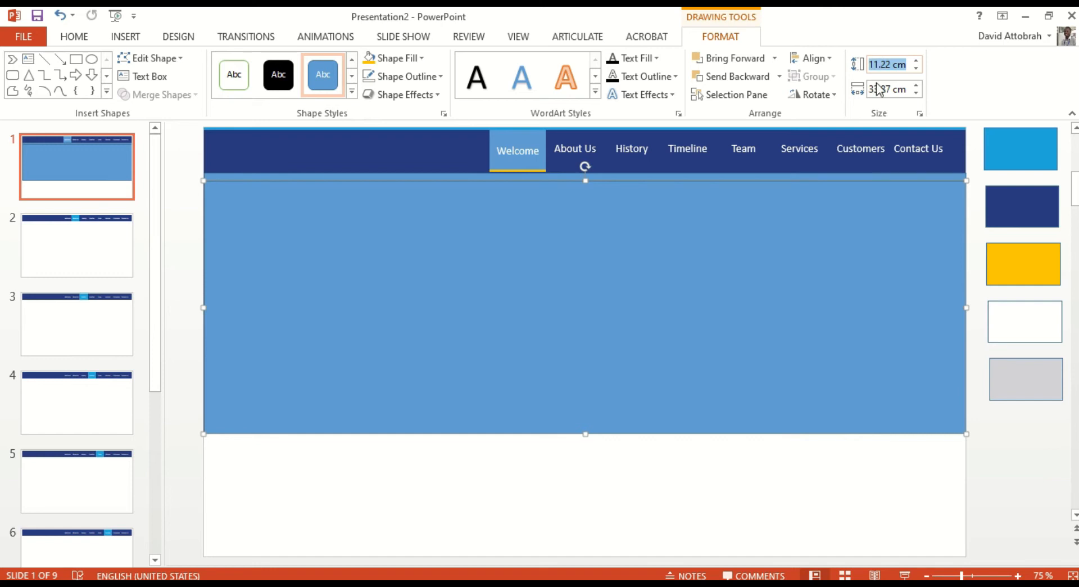
pyautogui.click(881, 90)
pyautogui.write('2')
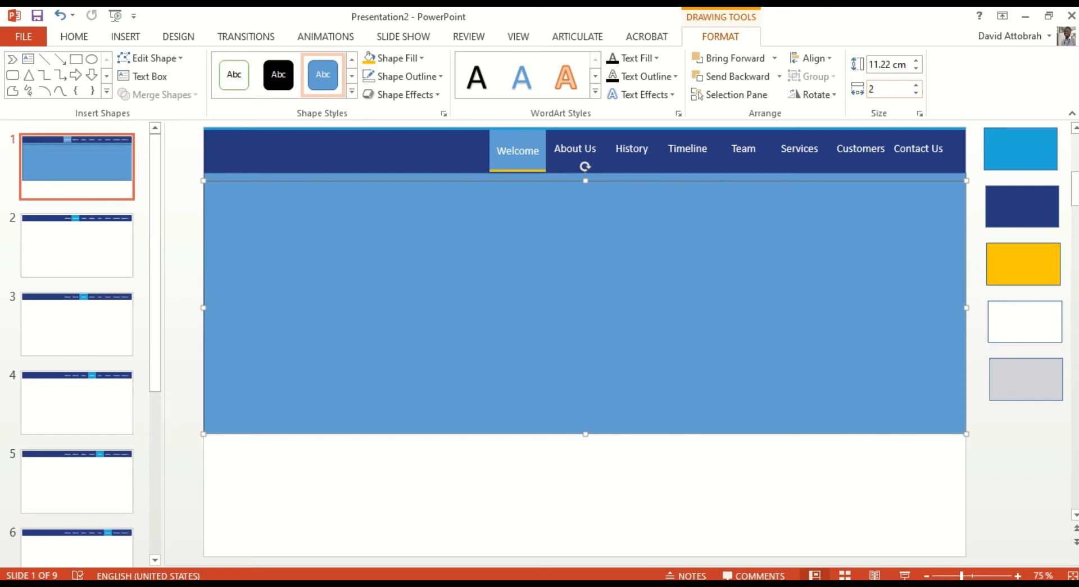
pyautogui.write('0')
pyautogui.press('Return')
pyautogui.moveTo(549, 276); pyautogui.dragTo(855, 275)
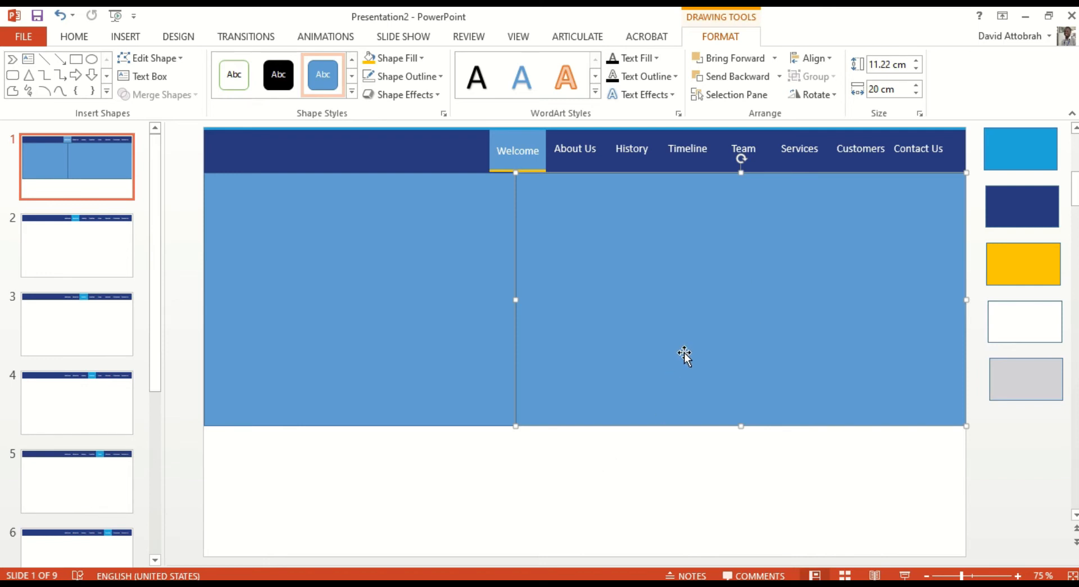
pyautogui.hotkey('ctrl', 'z')
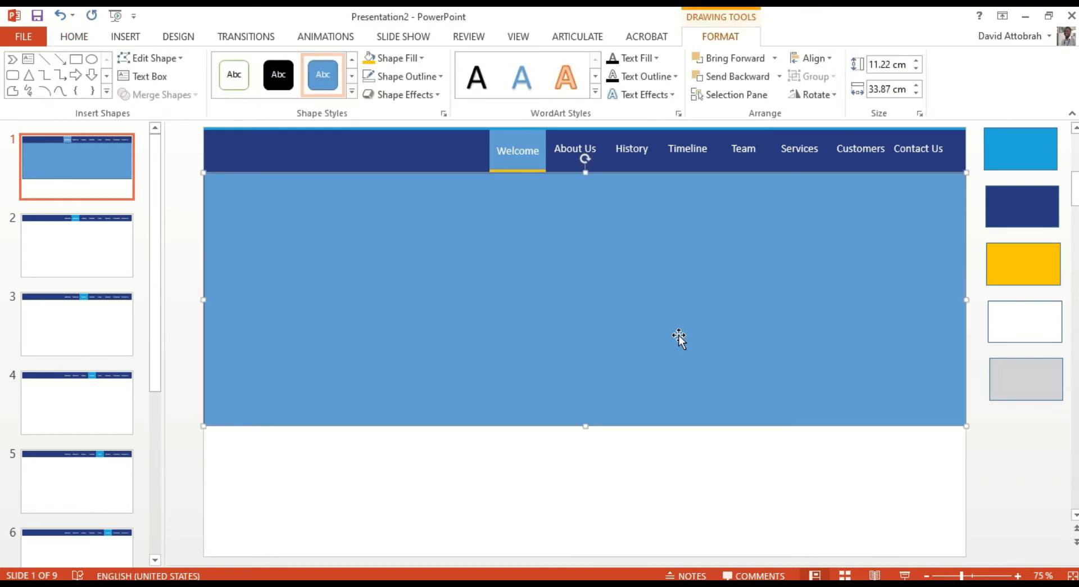
# Duplicate the full-width rectangle, set the copy's width to 20 cm, and align it below the header with the slide's right edge
pyautogui.hotkey('ctrl', 'd')
pyautogui.moveTo(669, 347); pyautogui.dragTo(654, 403)
pyautogui.click(886, 89)
pyautogui.write('20')
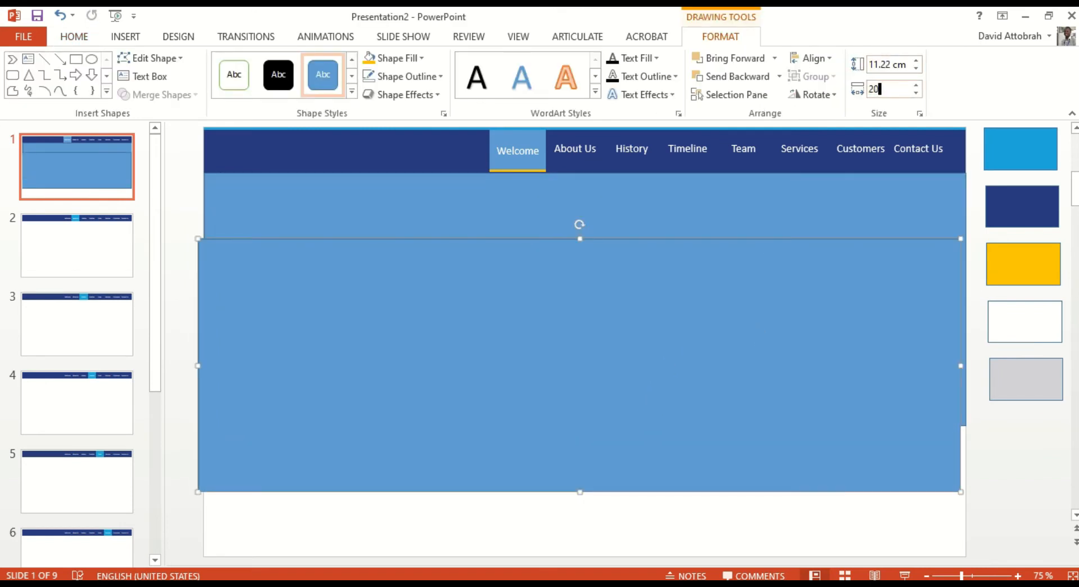
pyautogui.press('Return')
pyautogui.moveTo(650, 262); pyautogui.dragTo(824, 293)
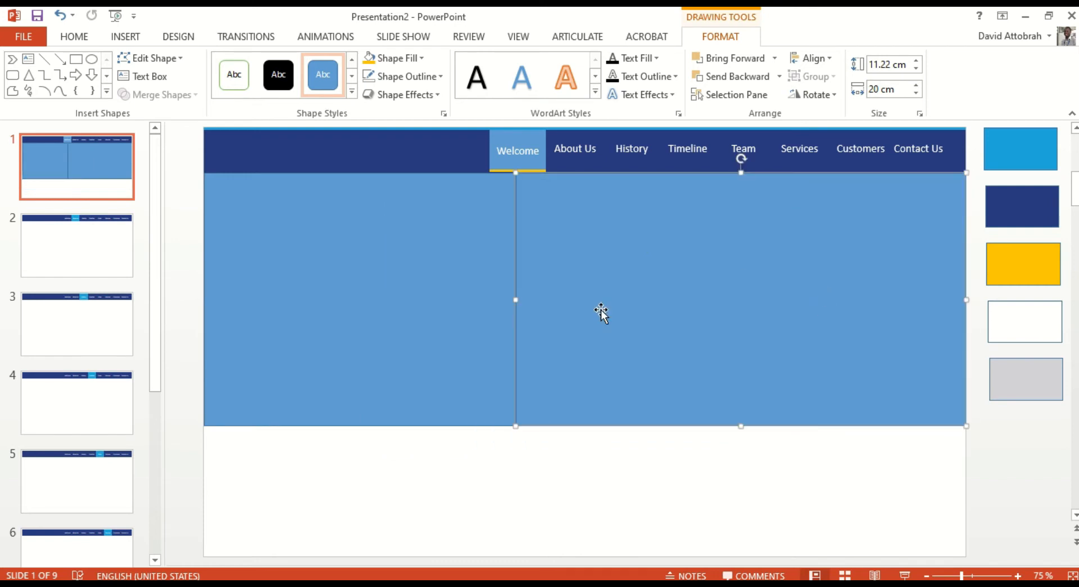
# Copy the 20 cm rectangle, set the copy's width to 13 cm, and place it against the left edge of the 20 cm one
pyautogui.moveTo(626, 298); pyautogui.dragTo(476, 382)
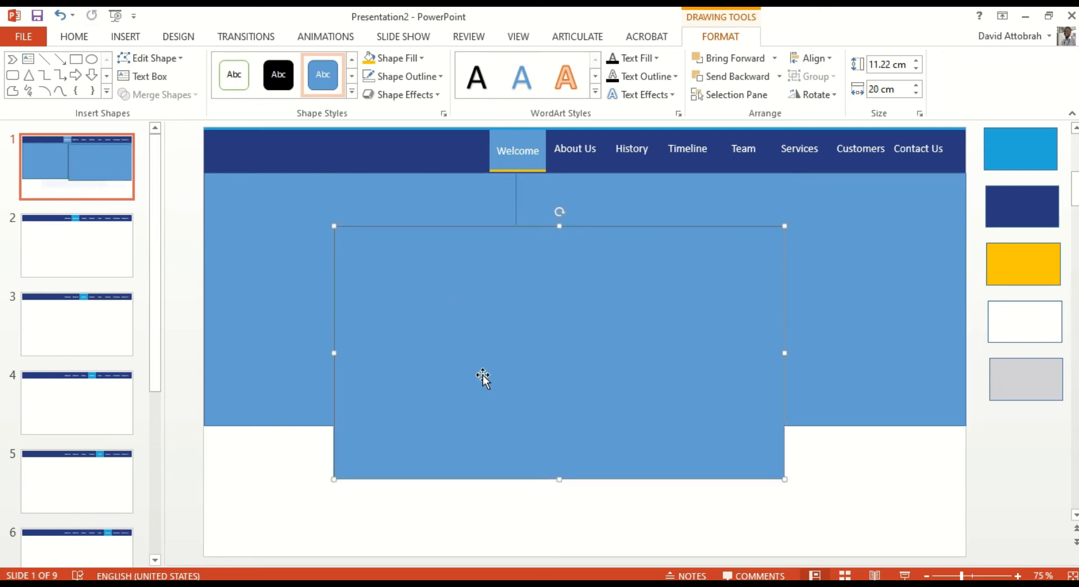
pyautogui.click(887, 90)
pyautogui.write('13')
pyautogui.press('Return')
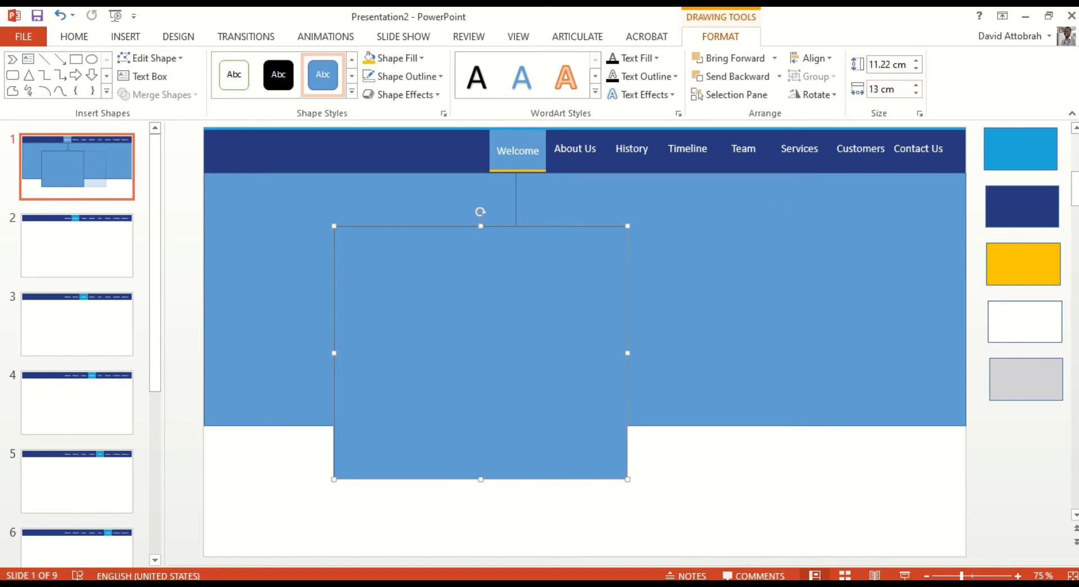
pyautogui.moveTo(515, 322); pyautogui.dragTo(404, 269)
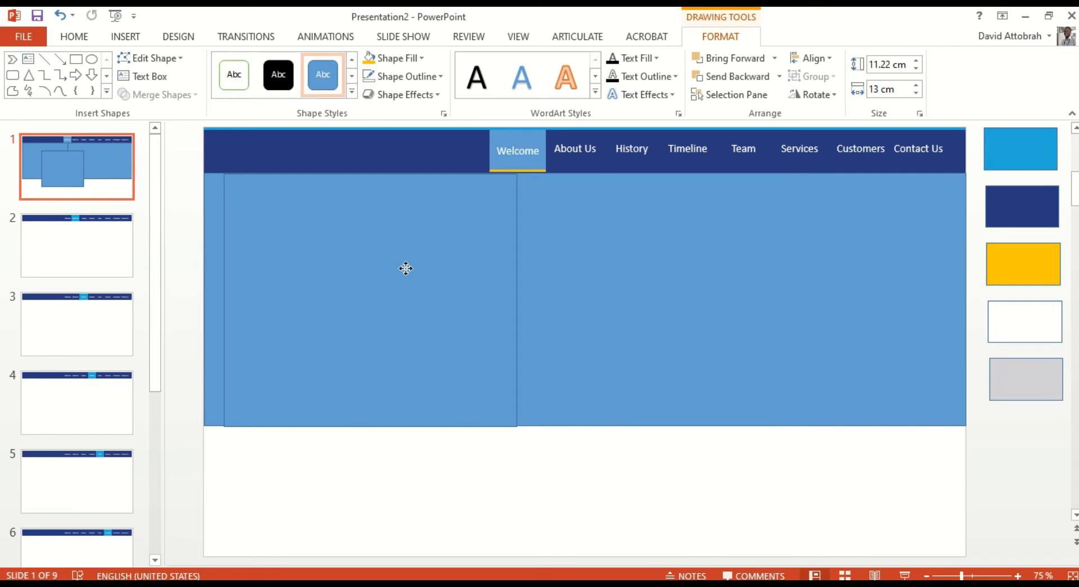
pyautogui.click(406, 268)
# Remove the fill from the 20 cm wide rectangle in the banner below the header
pyautogui.click(804, 312)
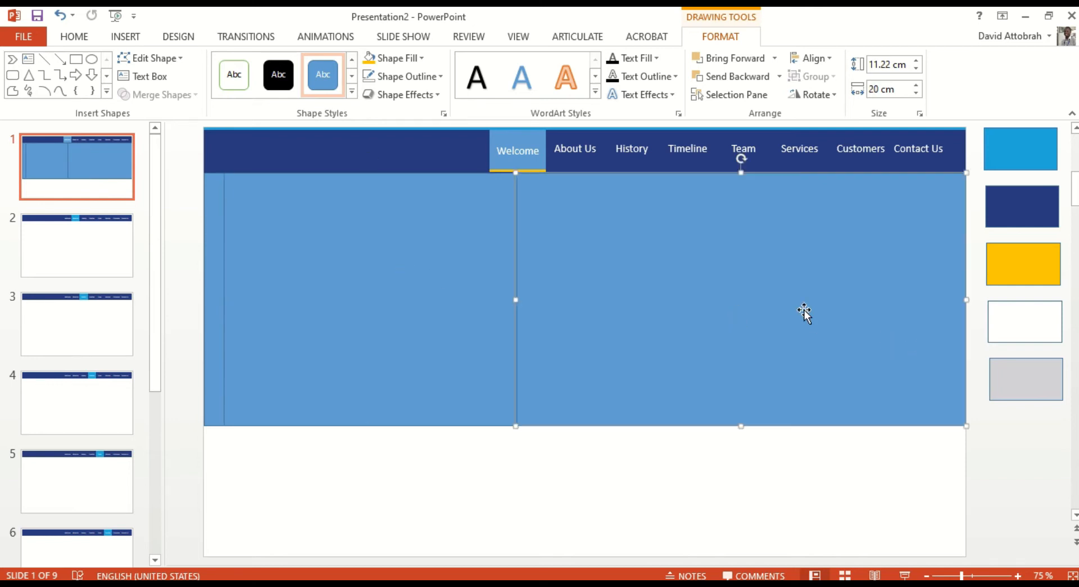
pyautogui.click(417, 58)
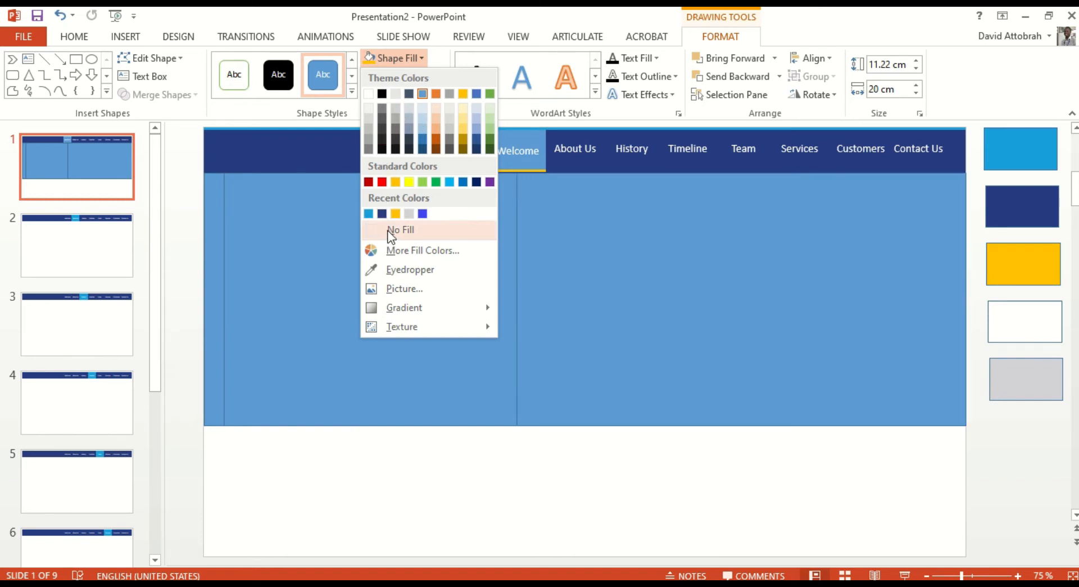
pyautogui.click(389, 230)
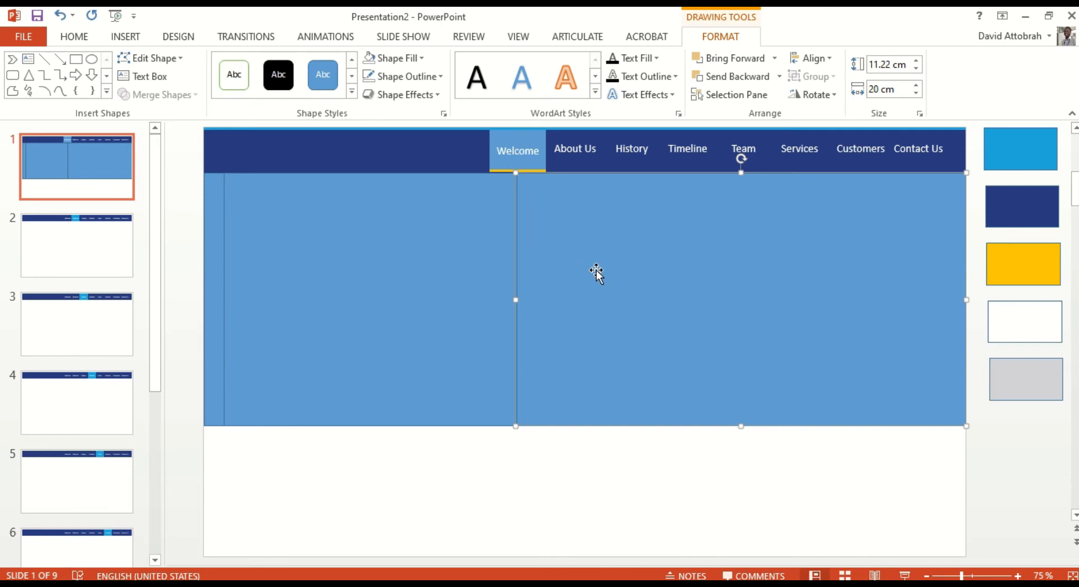
# Add a text box over the 20 cm rectangle reading "Customize Training and Event", correcting the spelling of "Training"
pyautogui.click(125, 36)
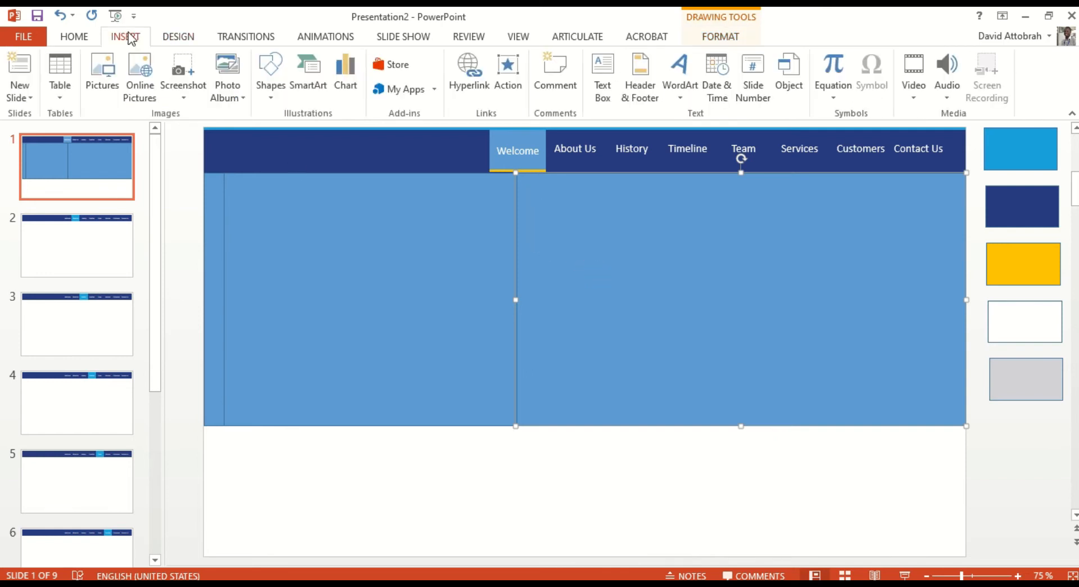
pyautogui.click(270, 79)
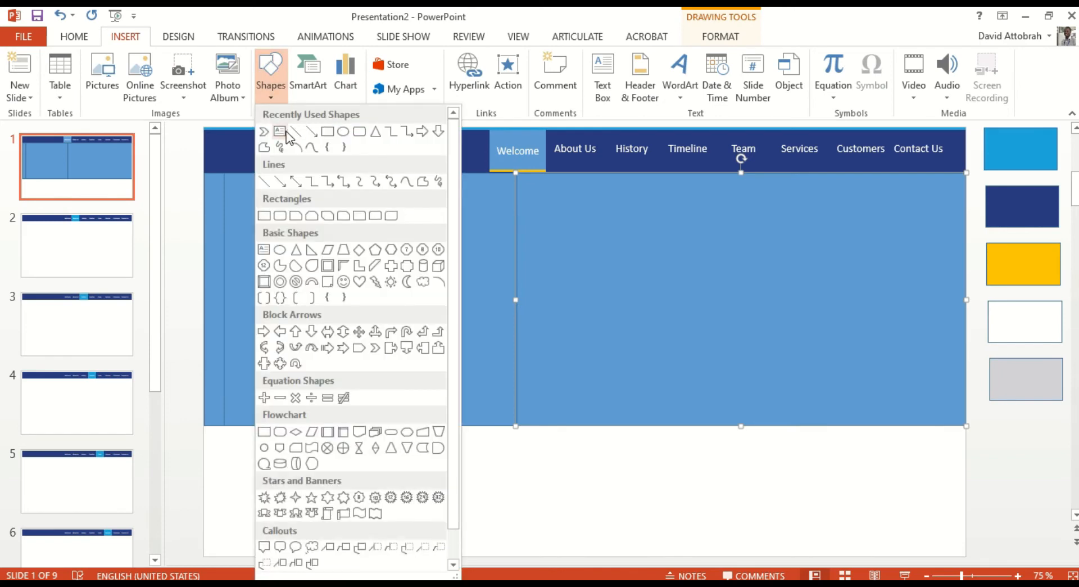
pyautogui.click(276, 136)
pyautogui.moveTo(588, 237); pyautogui.dragTo(860, 325)
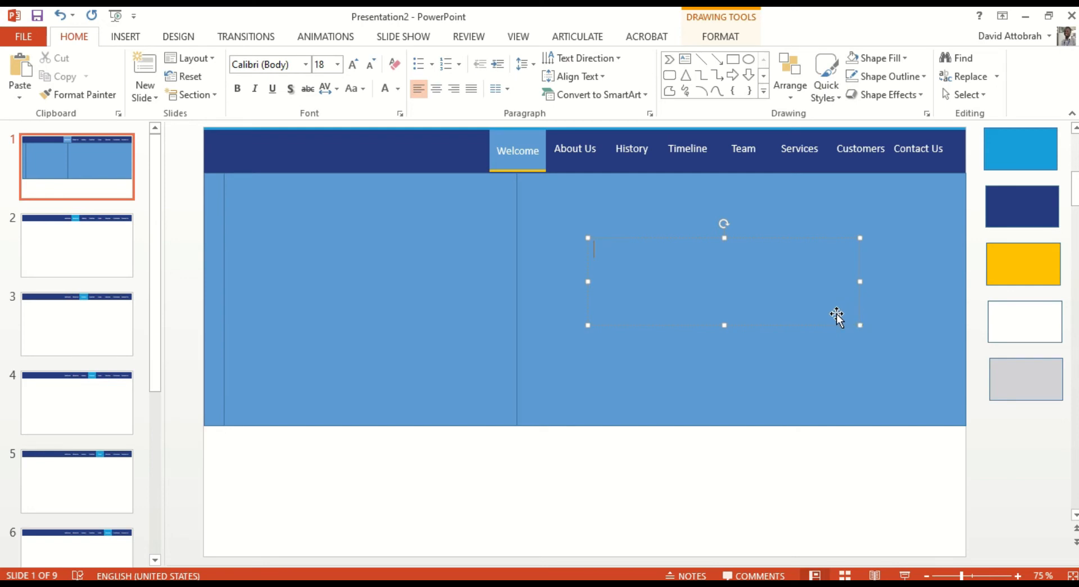
pyautogui.write('Customize')
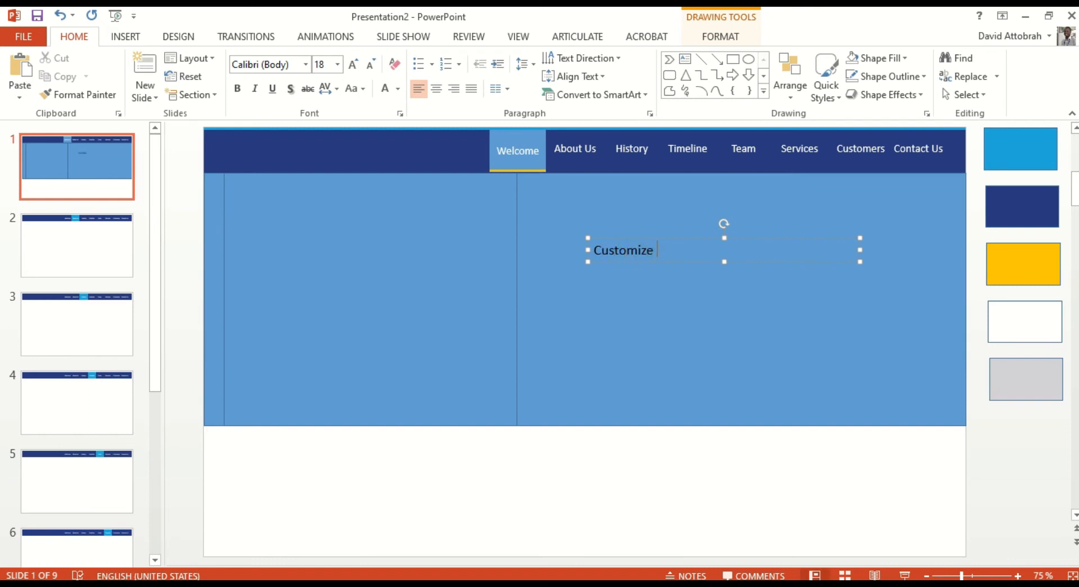
pyautogui.write(' Trainining and Event')
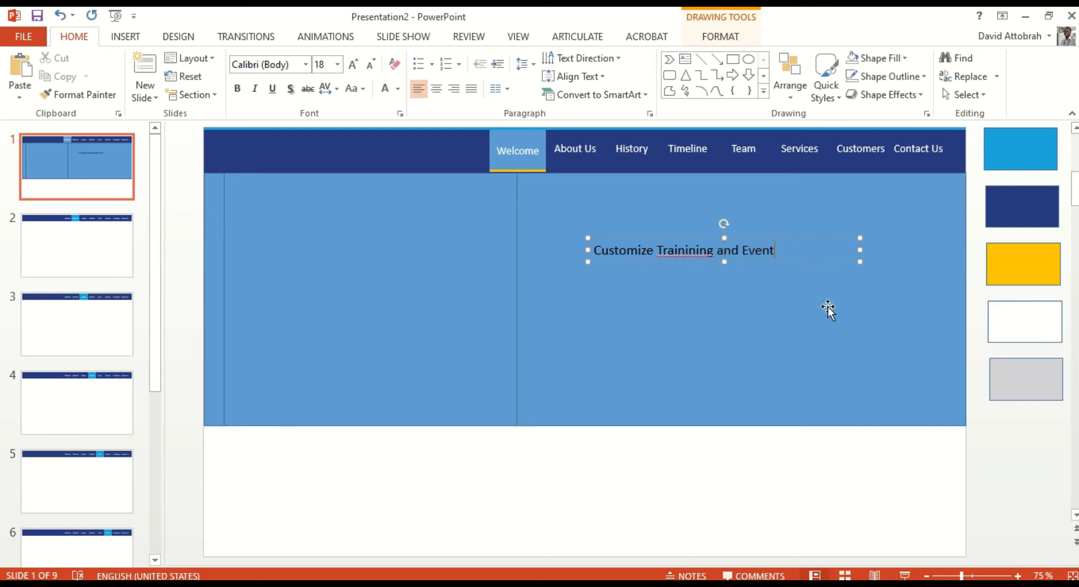
pyautogui.rightClick(685, 247)
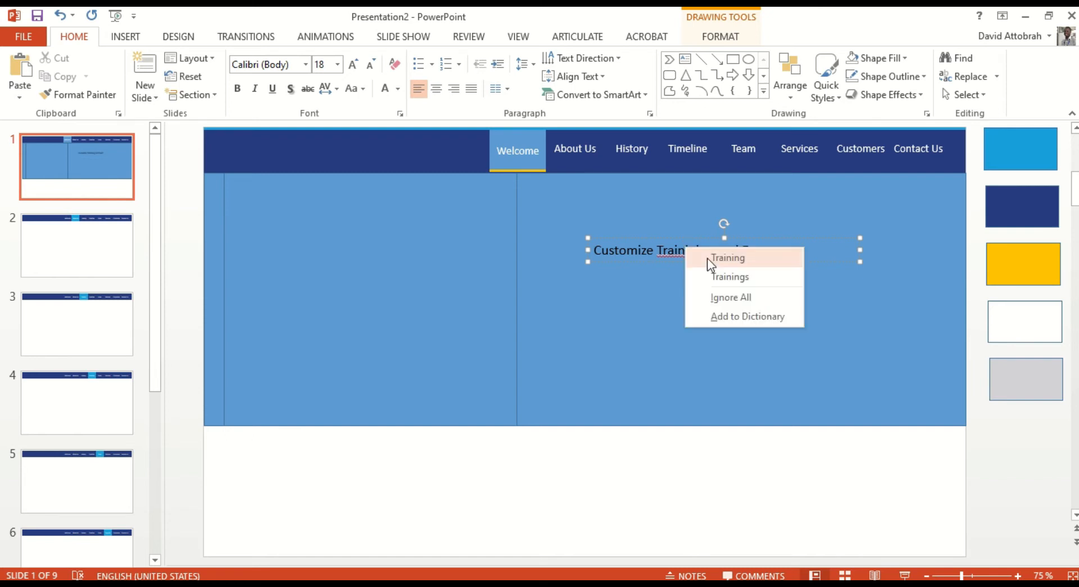
pyautogui.click(711, 258)
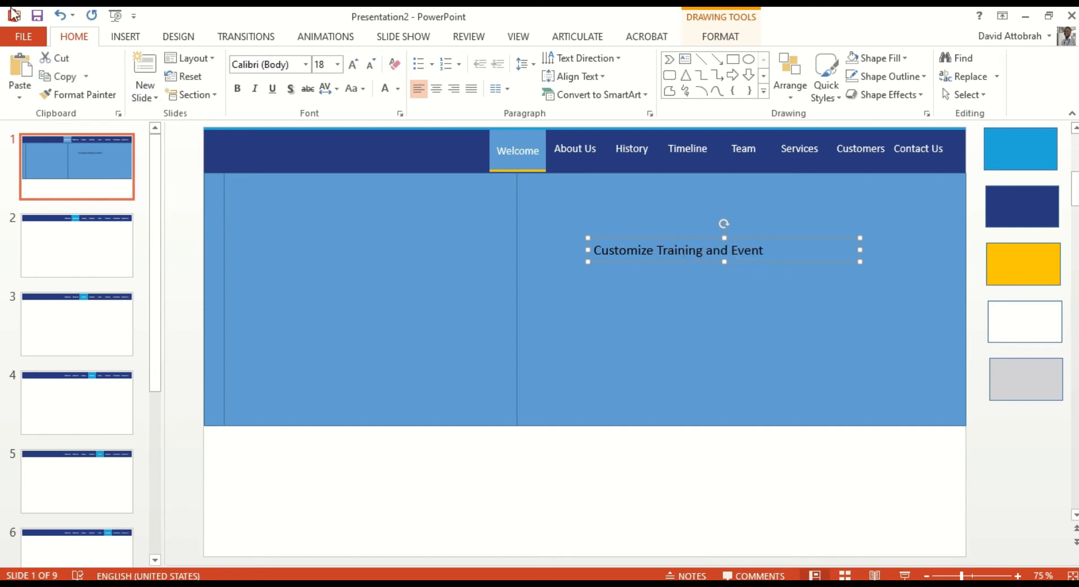
# Make the "Customize Training and Event" heading bold and enlarge its font to 28 pt
pyautogui.click(237, 88)
pyautogui.click(353, 64)
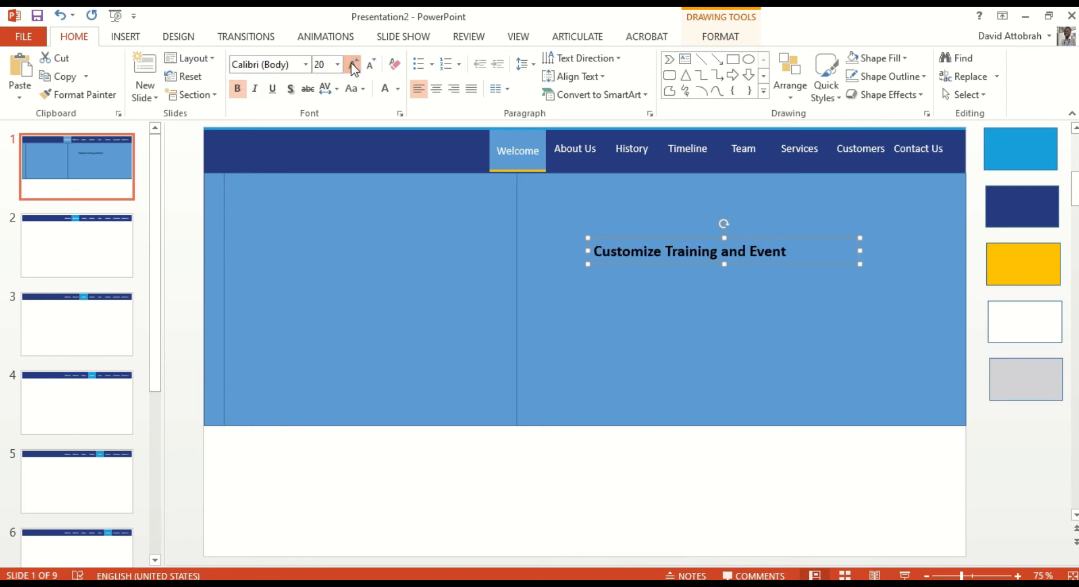
pyautogui.click(353, 63)
pyautogui.click(353, 64)
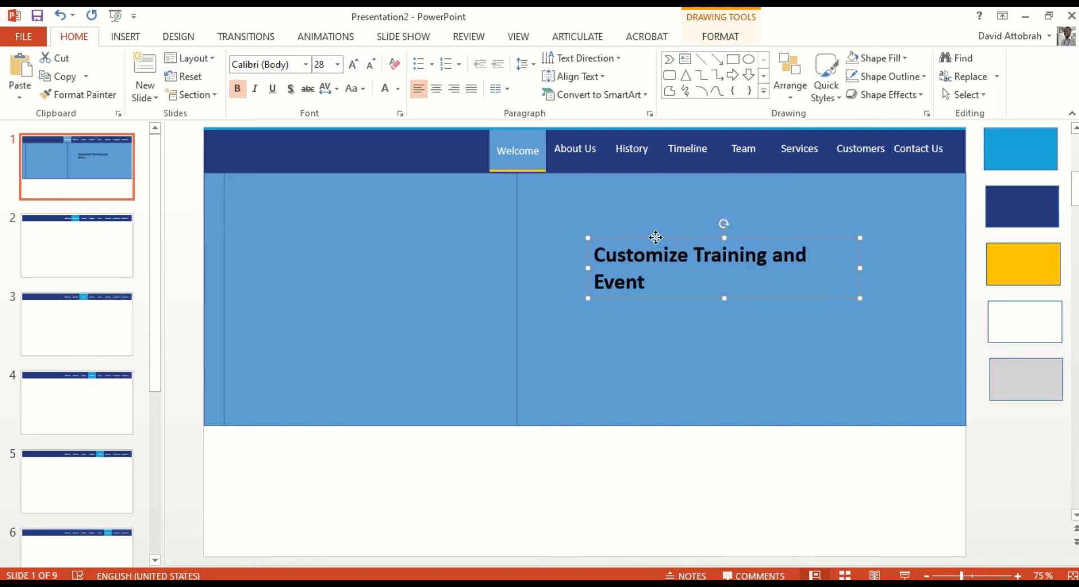
# Move the heading near the 20 cm rectangle's left edge, widen its box to fit one line, and colour the text white
pyautogui.moveTo(659, 238); pyautogui.dragTo(595, 232)
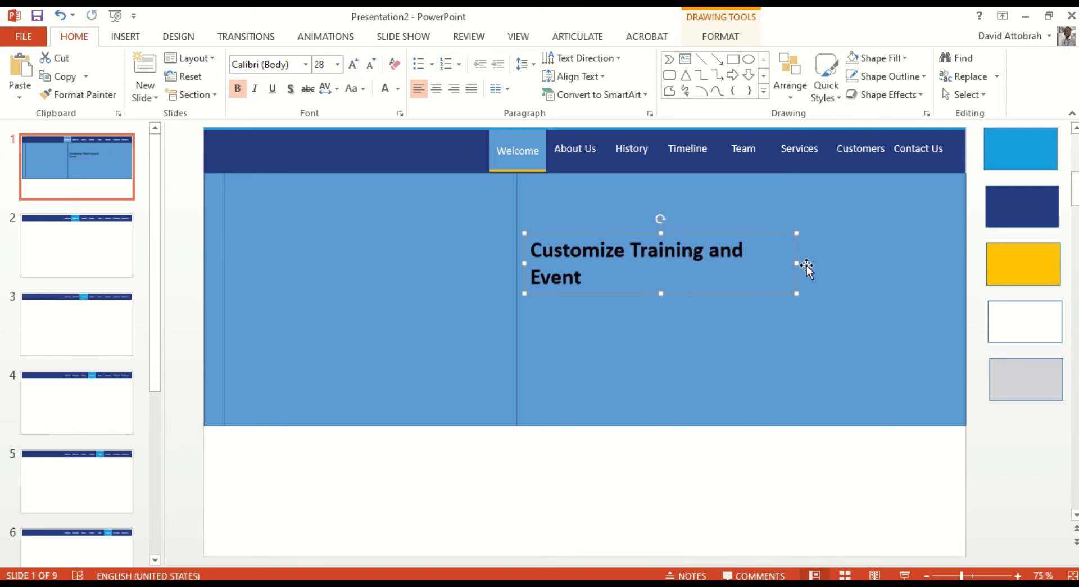
pyautogui.moveTo(795, 259); pyautogui.dragTo(839, 260)
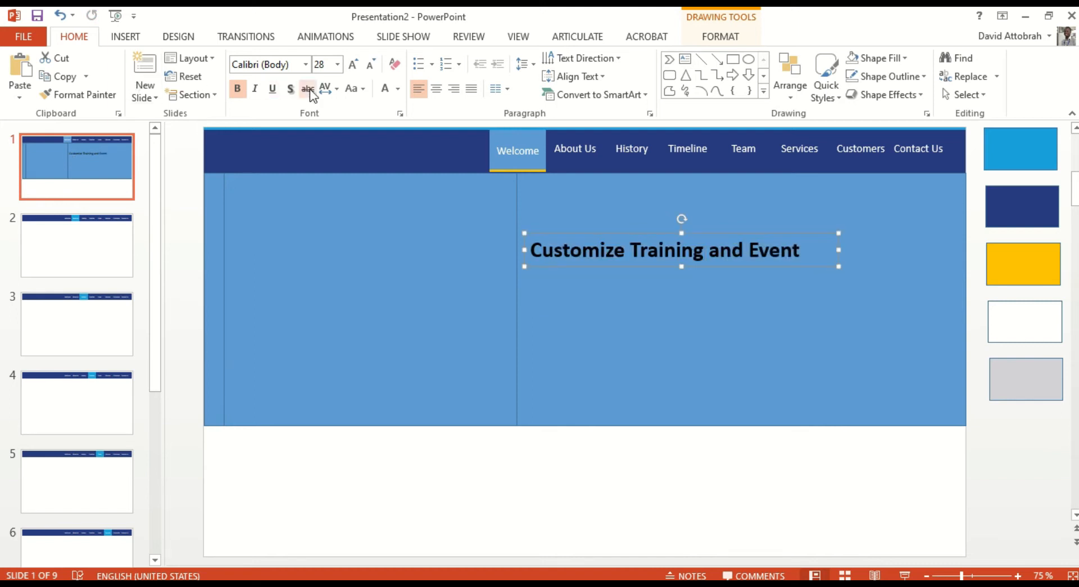
pyautogui.click(384, 90)
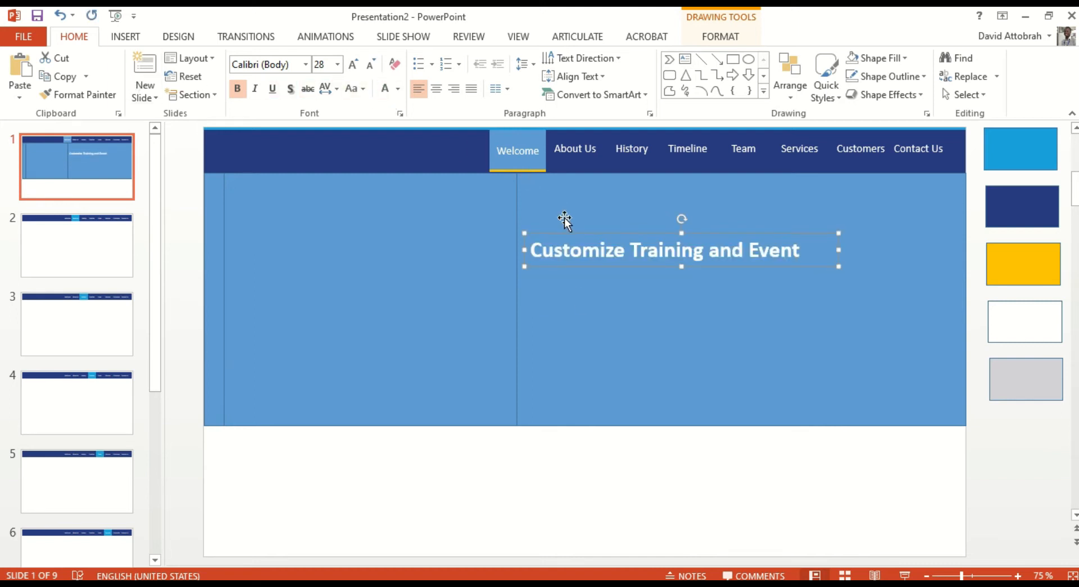
pyautogui.click(578, 298)
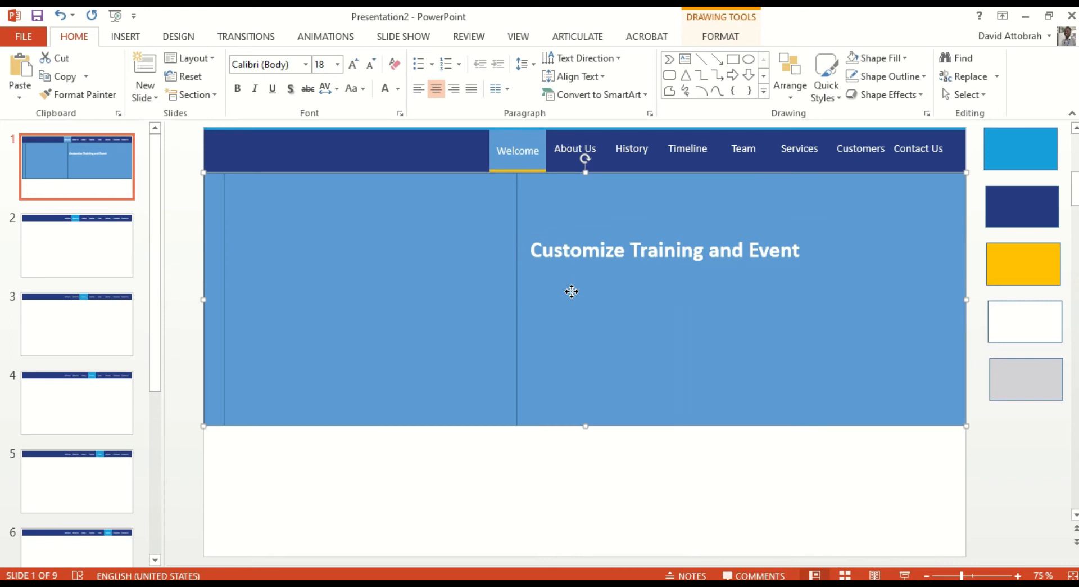
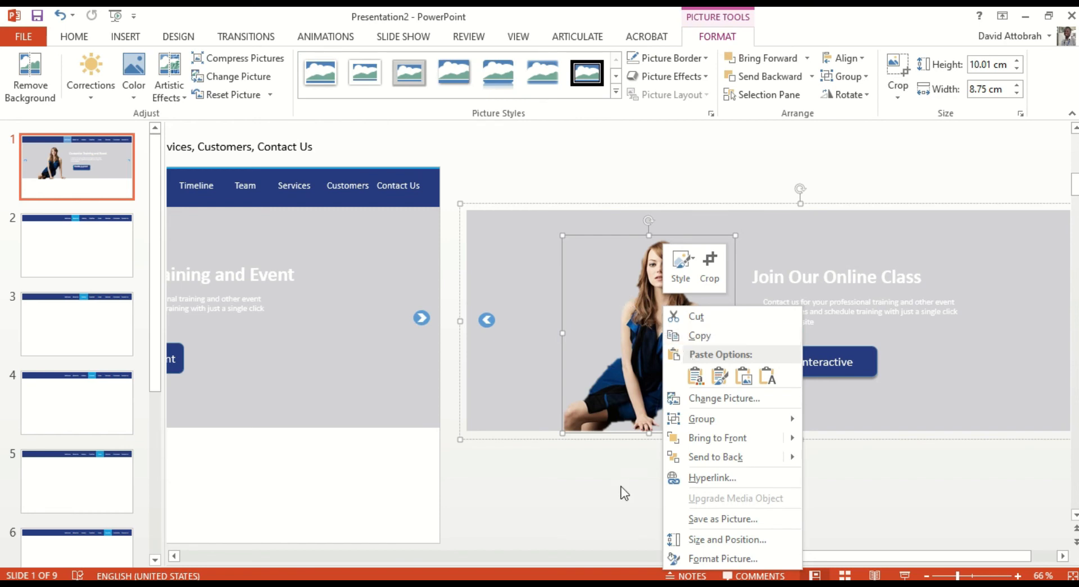
pyautogui.click(621, 488)
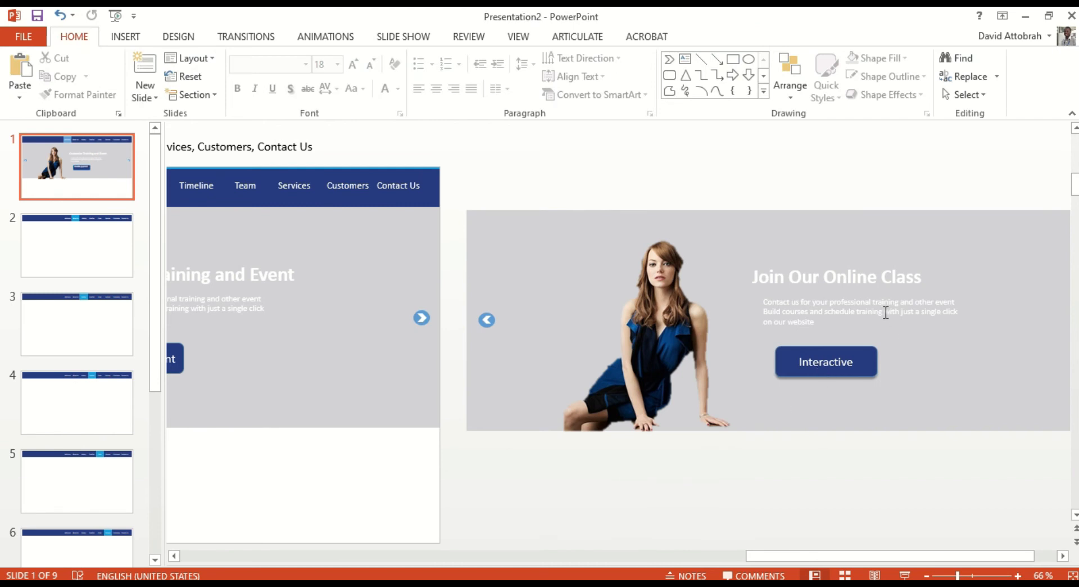
pyautogui.click(875, 276)
pyautogui.click(858, 311)
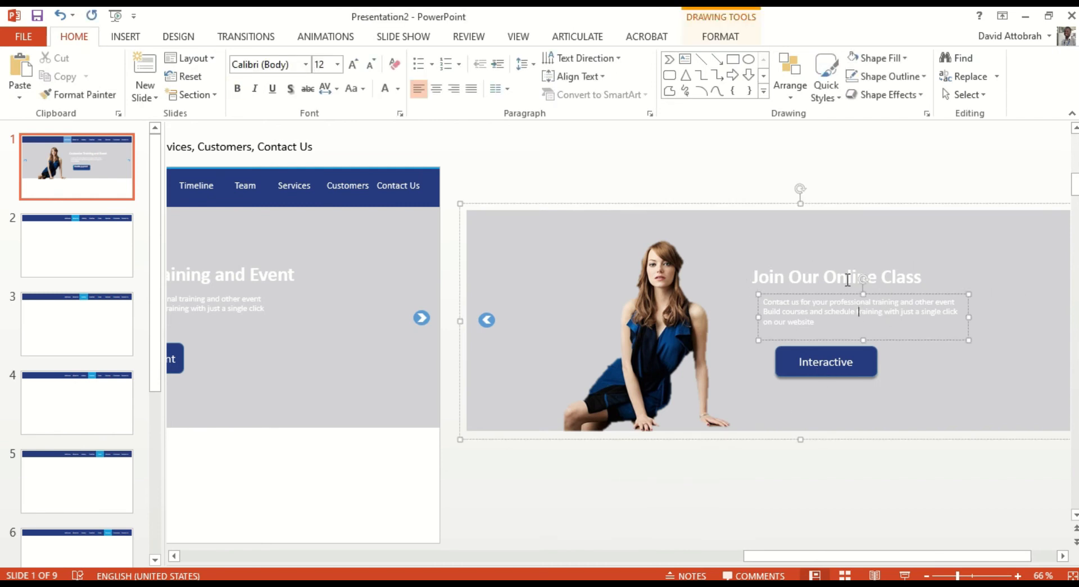
pyautogui.click(848, 279)
pyautogui.click(841, 312)
pyautogui.click(834, 361)
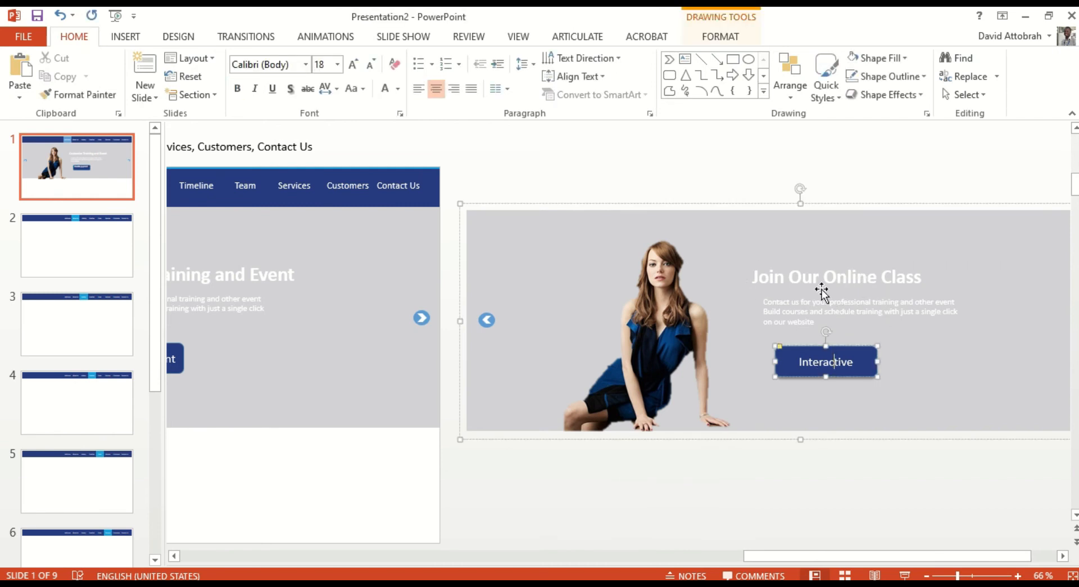
pyautogui.click(818, 277)
pyautogui.click(816, 299)
pyautogui.moveTo(815, 357); pyautogui.dragTo(814, 354)
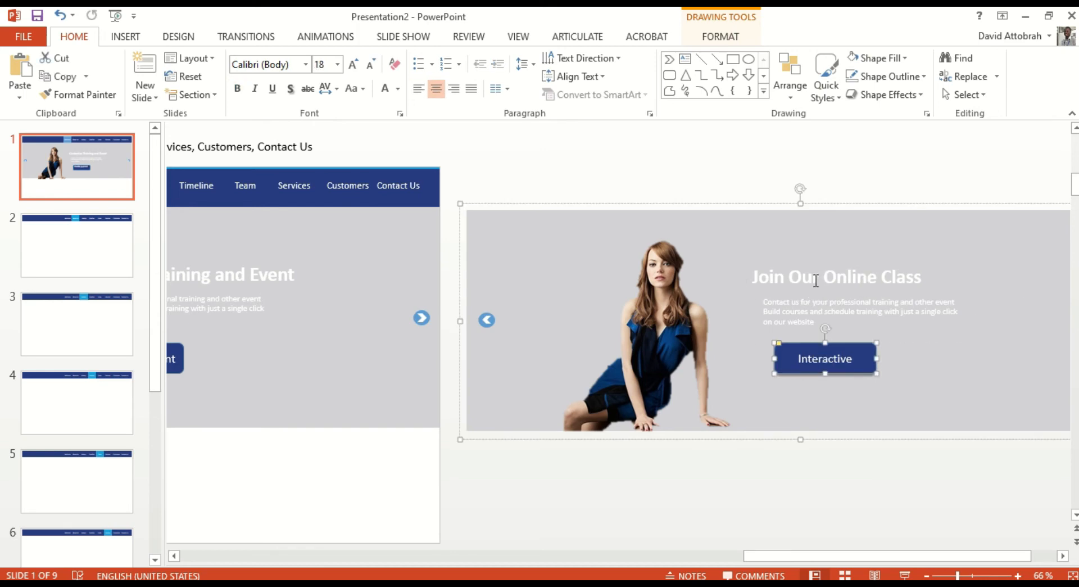
pyautogui.hotkey('ctrl', 'z')
# Replace the woman's photo in the "Join Our Online Class" banner with the local image picture2
pyautogui.click(688, 333)
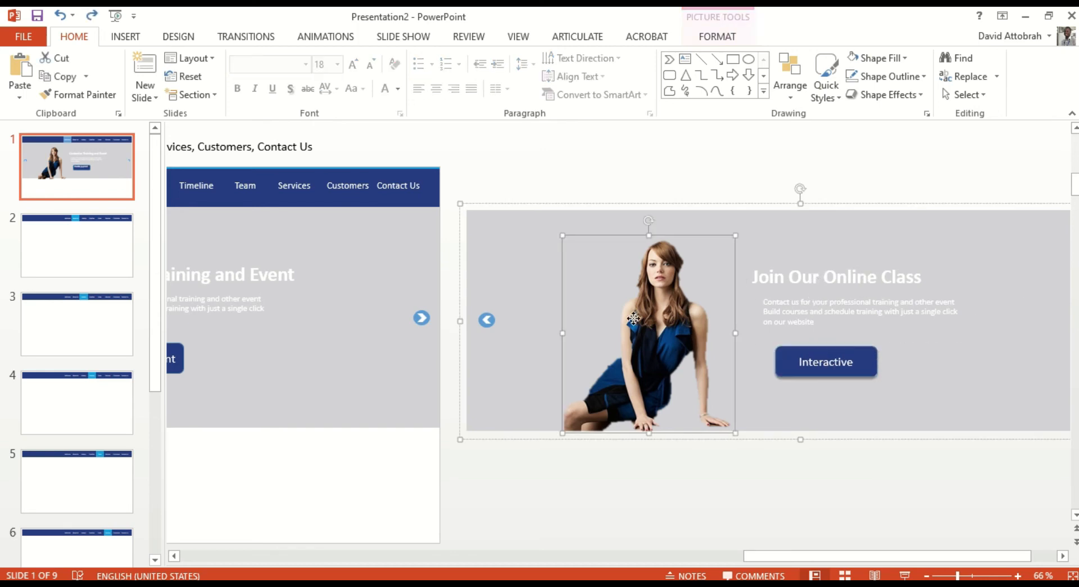
pyautogui.rightClick(655, 318)
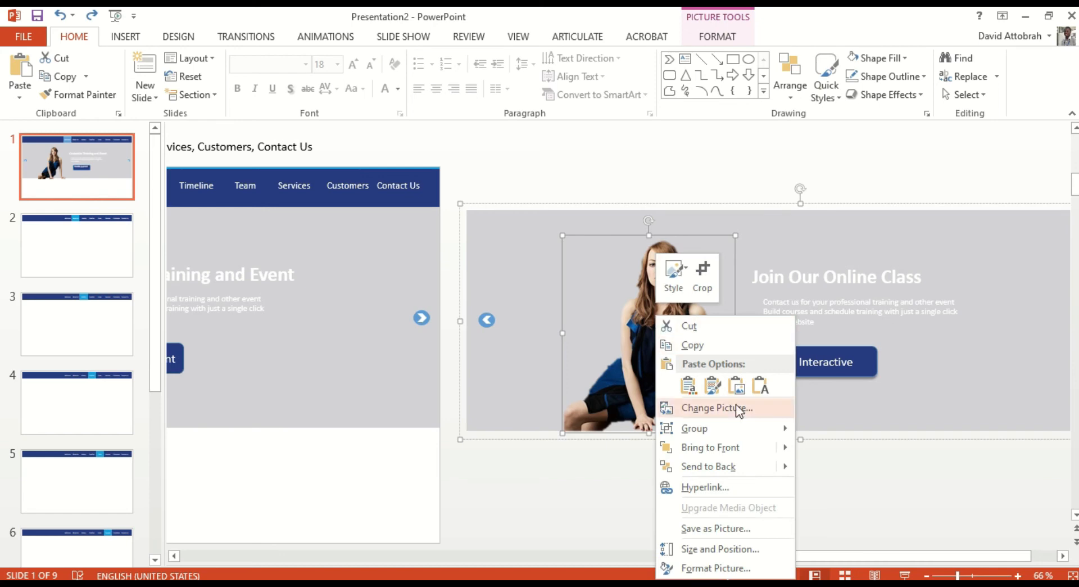
pyautogui.click(728, 409)
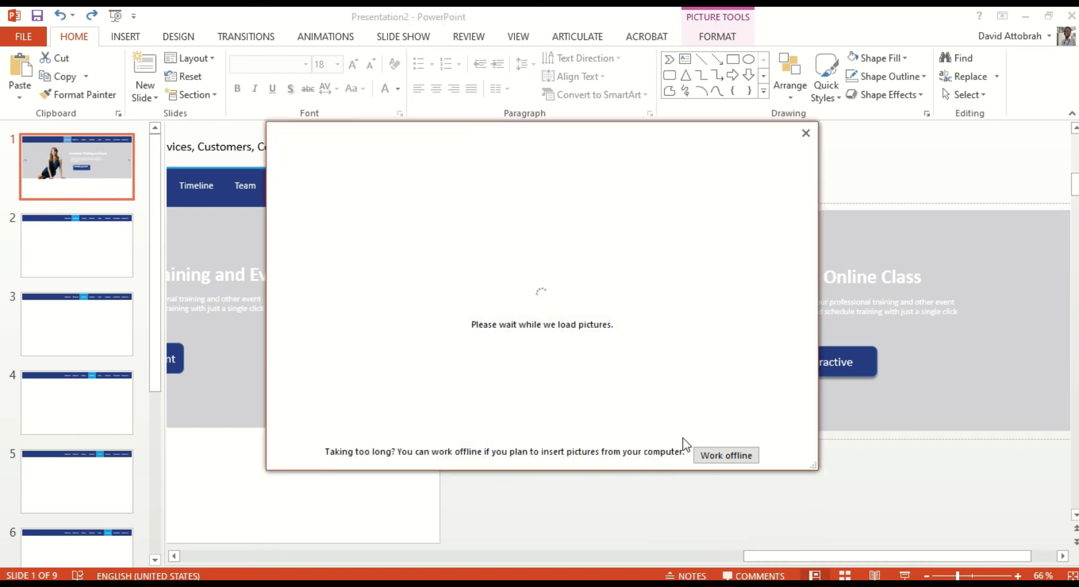
pyautogui.click(726, 450)
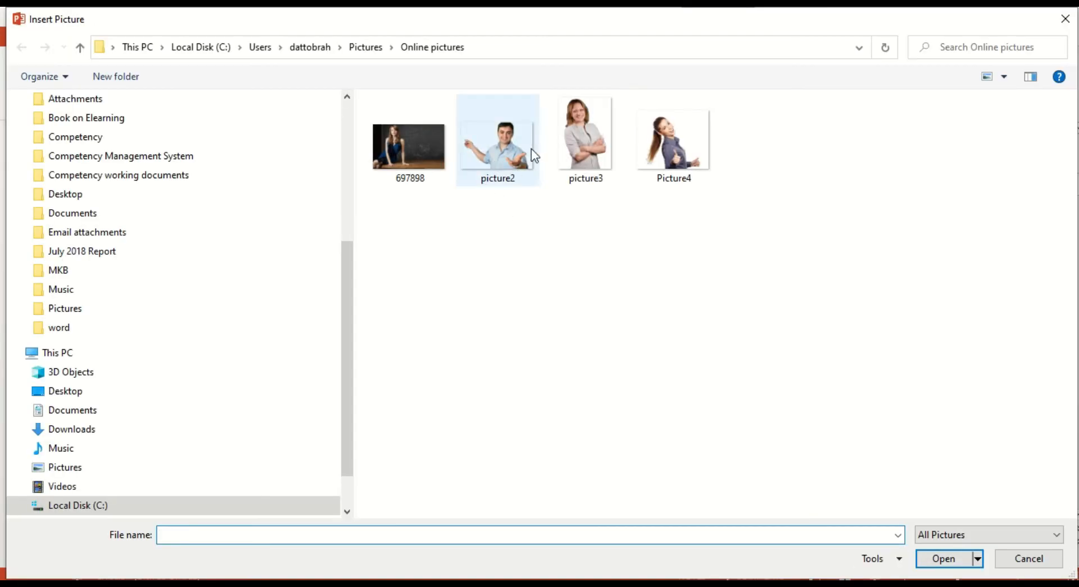
pyautogui.doubleClick(501, 144)
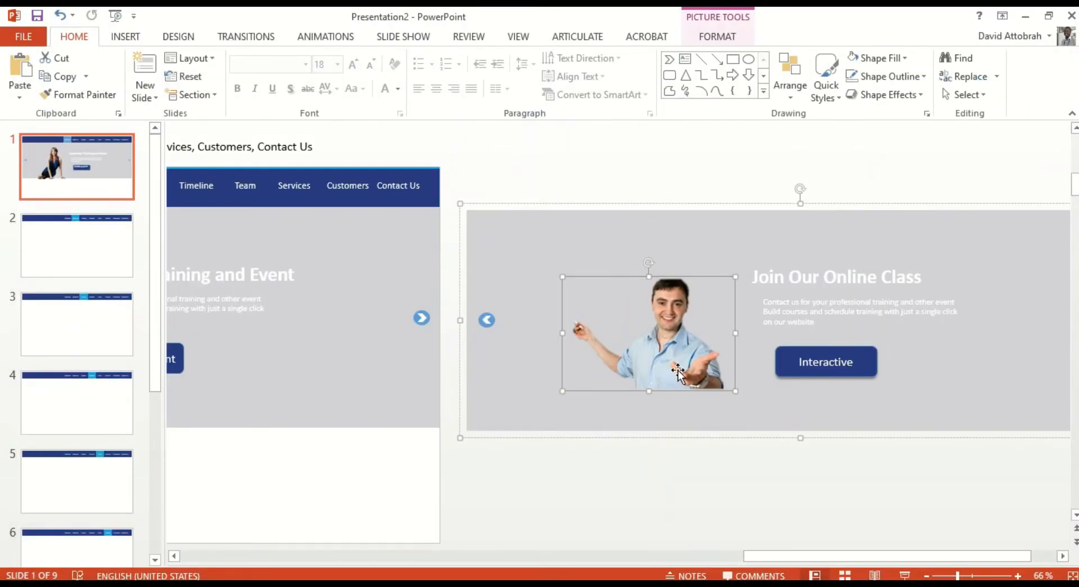
# Enlarge the man's photo proportionally and rest it on the banner's lower edge, between the arrow and the text
pyautogui.moveTo(562, 276); pyautogui.dragTo(554, 234)
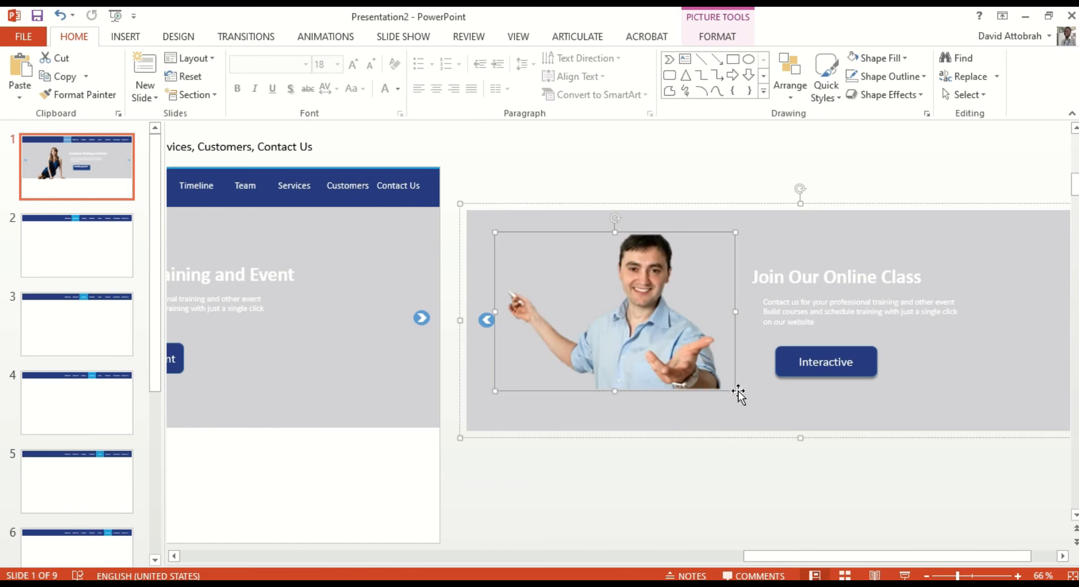
pyautogui.moveTo(736, 391); pyautogui.dragTo(756, 414)
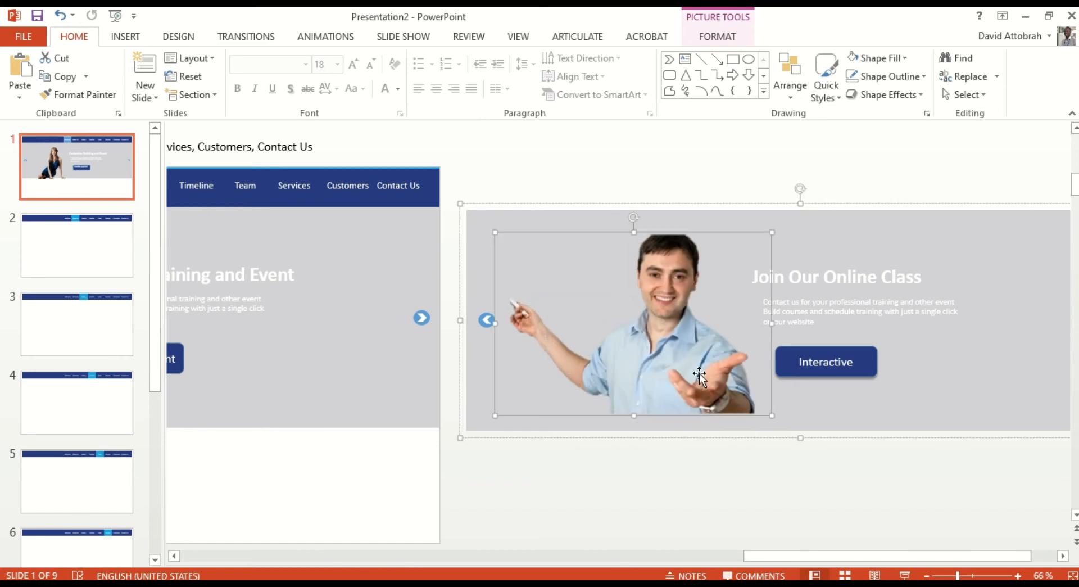
pyautogui.moveTo(699, 378)
pyautogui.mouseDown()
pyautogui.moveTo(688, 375)
pyautogui.moveTo(689, 387)
pyautogui.mouseUp()
pyautogui.click(616, 490)
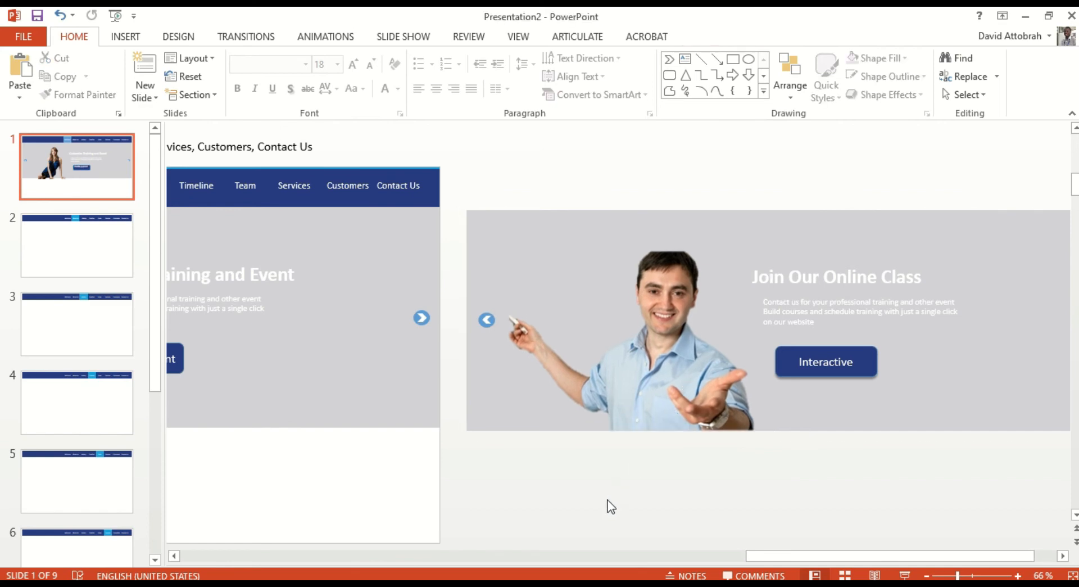
# Change the heading of the banner copy to the left of the slide to "Event Organizers"
pyautogui.scroll(-1, 749, 455)
pyautogui.moveTo(681, 555); pyautogui.dragTo(546, 554)
pyautogui.doubleClick(483, 334)
pyautogui.doubleClick(481, 334)
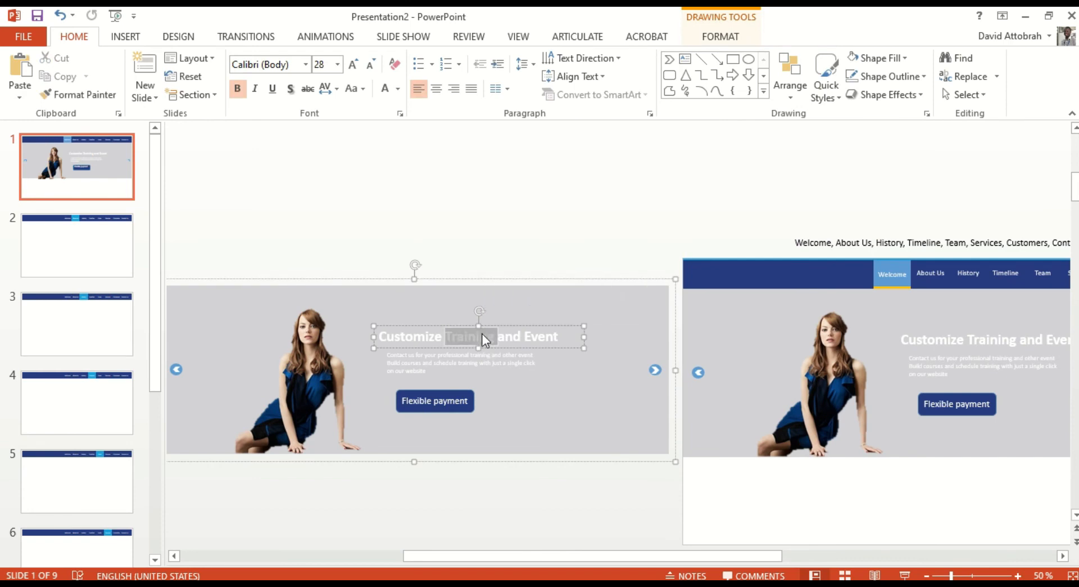
pyautogui.click(434, 336)
pyautogui.moveTo(385, 337); pyautogui.dragTo(587, 365)
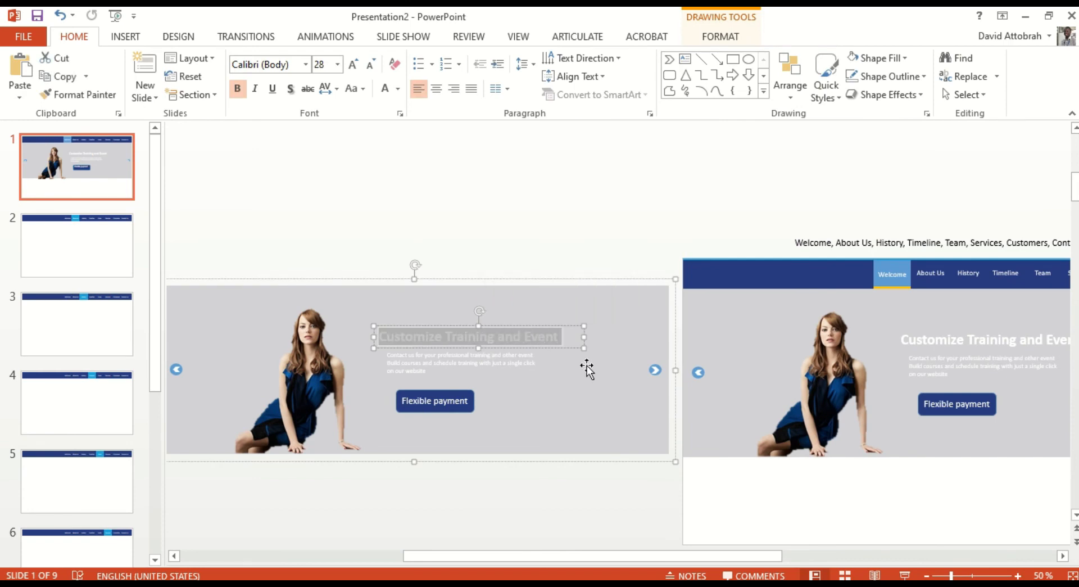
pyautogui.write('Event Organizers')
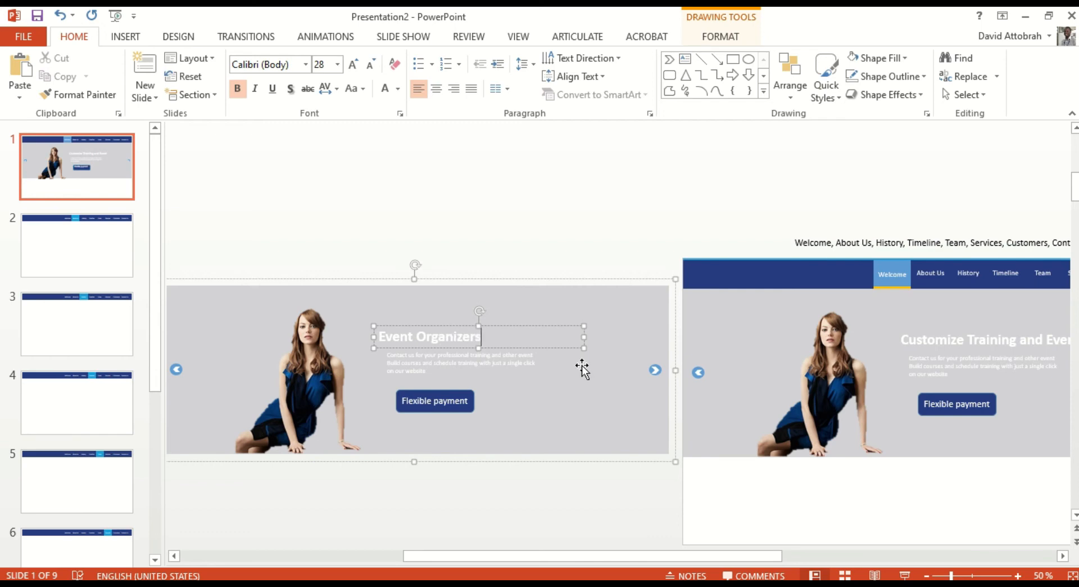
# Change the button text in the "Event Organizers" banner to "Trusted Partner"
pyautogui.click(458, 400)
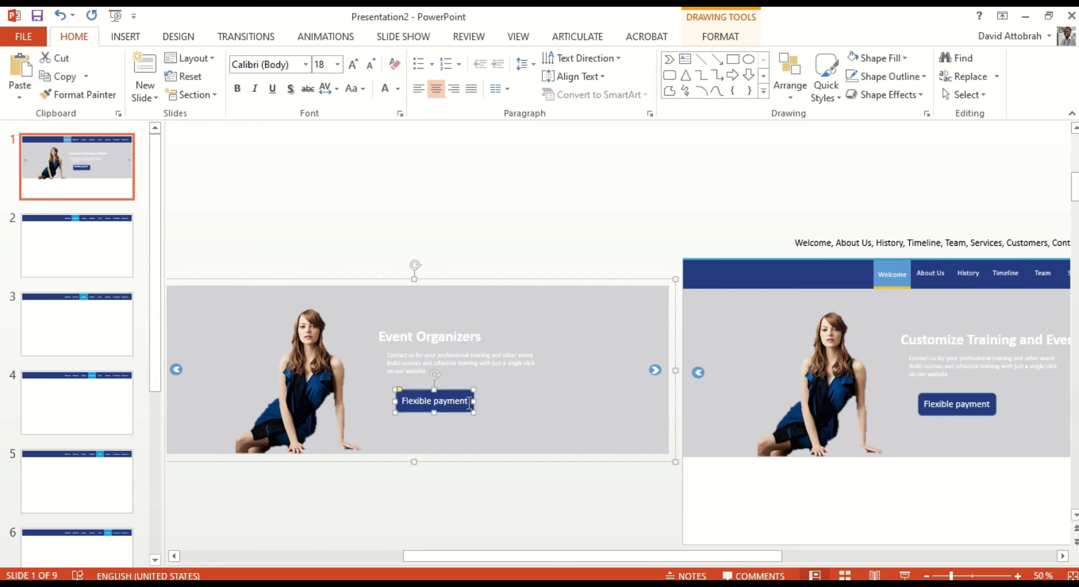
pyautogui.moveTo(469, 401); pyautogui.dragTo(395, 400)
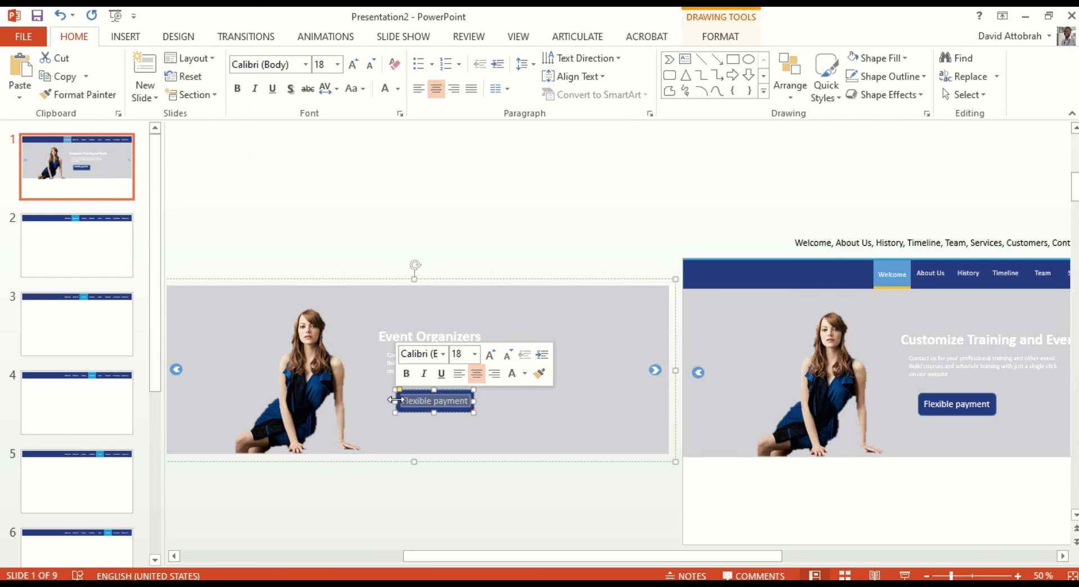
pyautogui.write('Trusted')
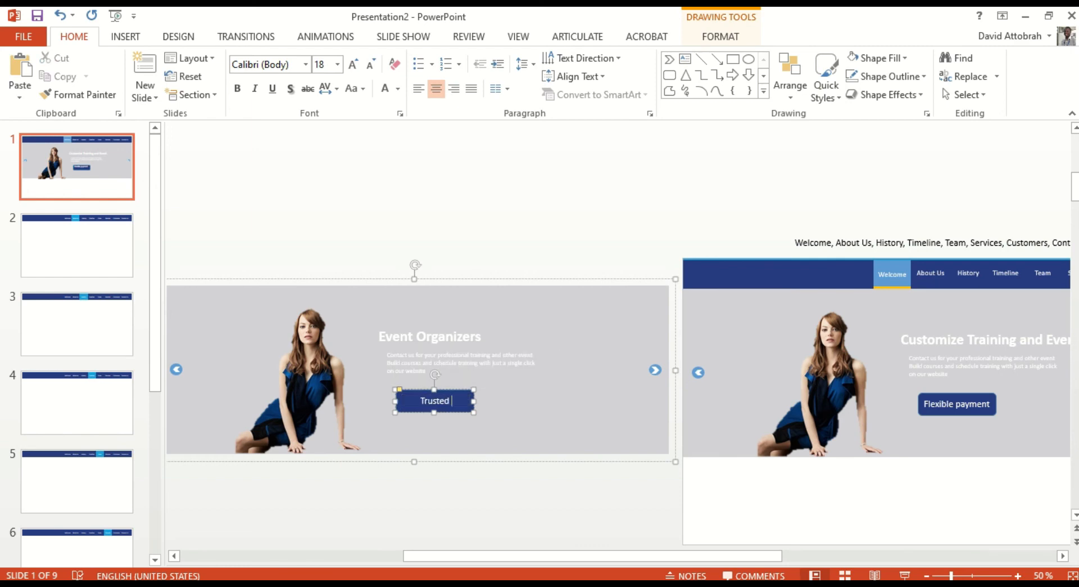
pyautogui.write(' Partner')
# Replace the woman's photo in the "Event Organizers" banner with the local image picture3
pyautogui.click(261, 344)
pyautogui.rightClick(309, 365)
pyautogui.click(400, 197)
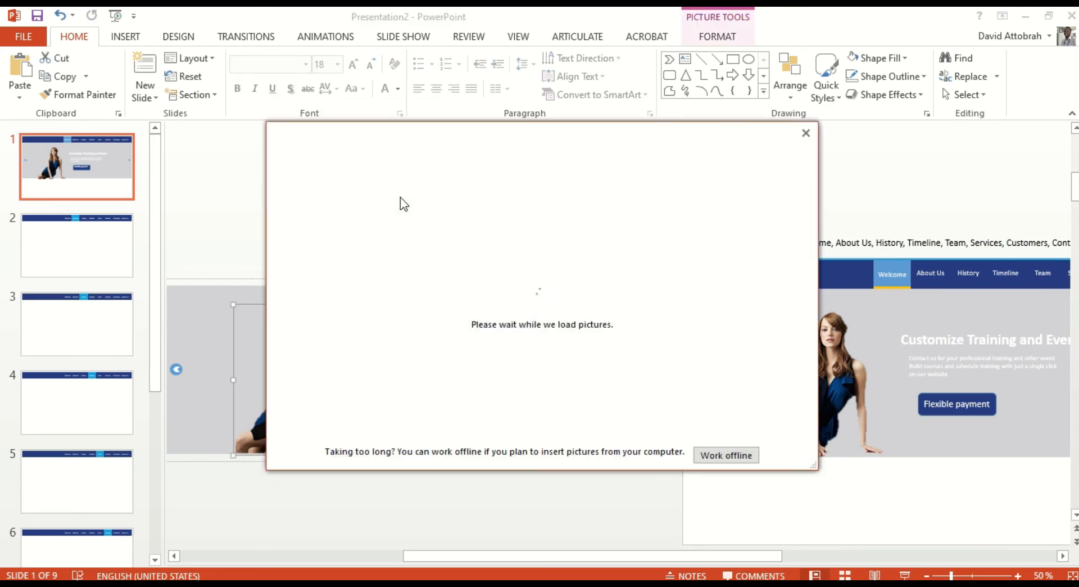
pyautogui.click(482, 228)
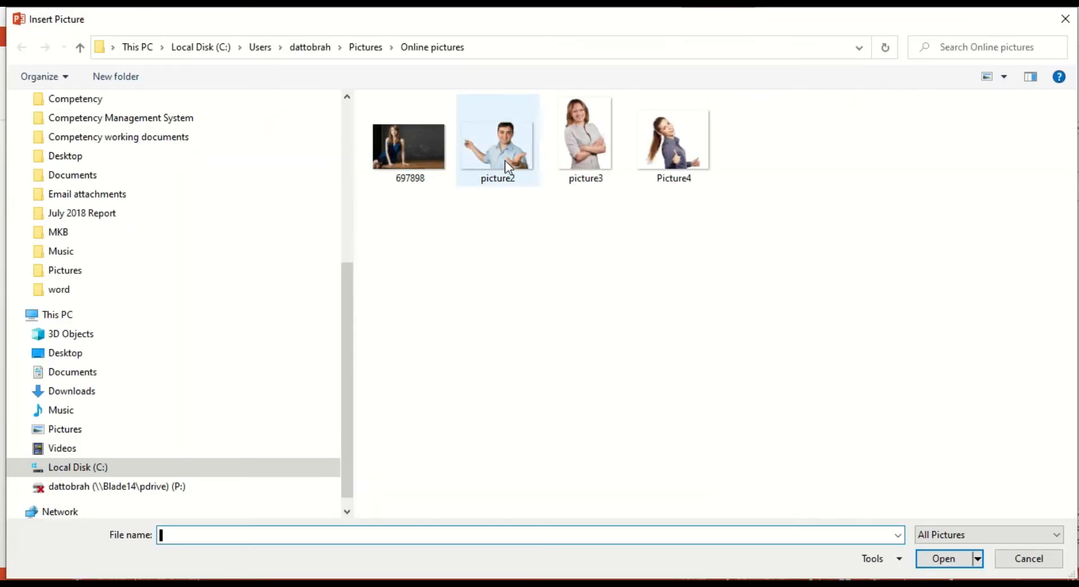
pyautogui.doubleClick(564, 146)
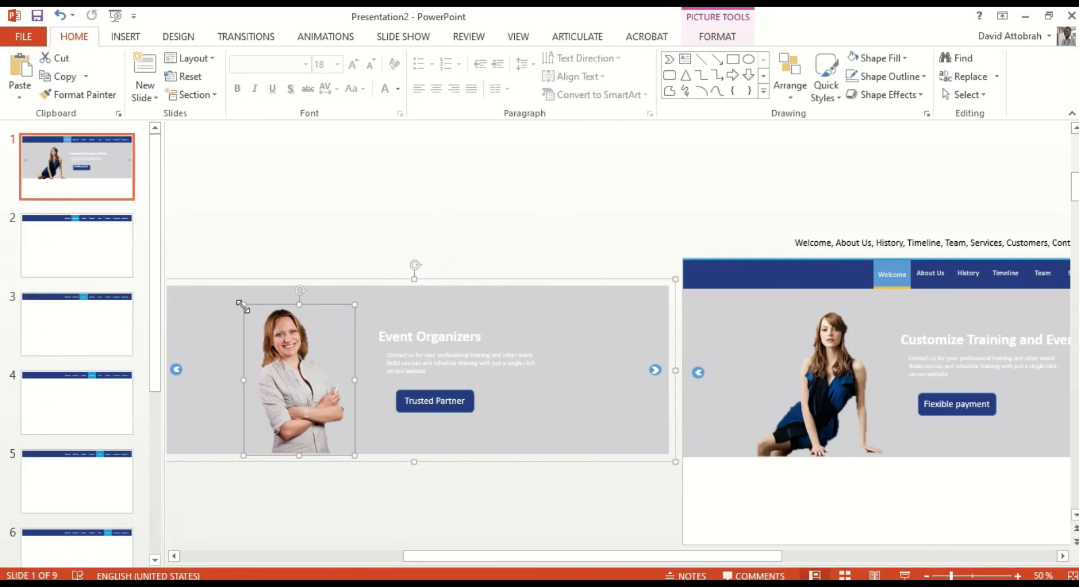
pyautogui.click(258, 348)
# Change the heading of the leftmost banner copy to "Qualified Tuitors"
pyautogui.moveTo(421, 556); pyautogui.dragTo(174, 556)
pyautogui.tripleClick(430, 337)
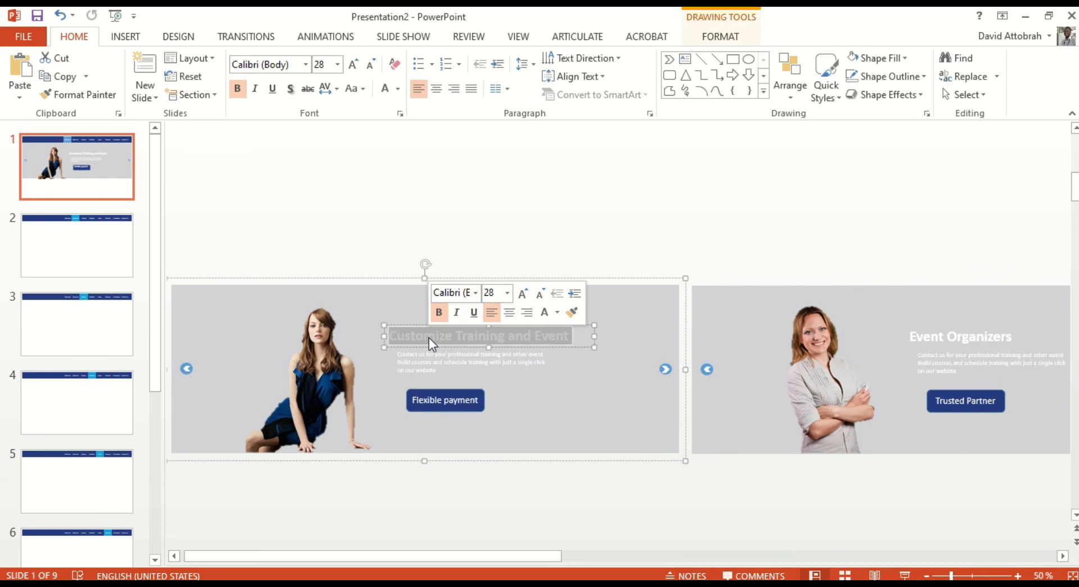
pyautogui.write('Qual')
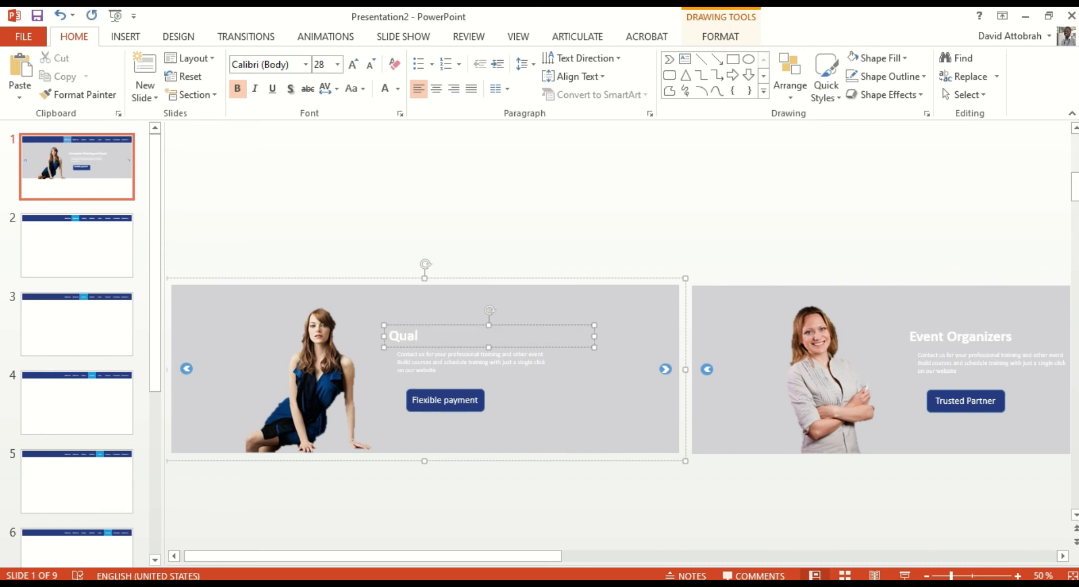
pyautogui.write('ified Tuitors')
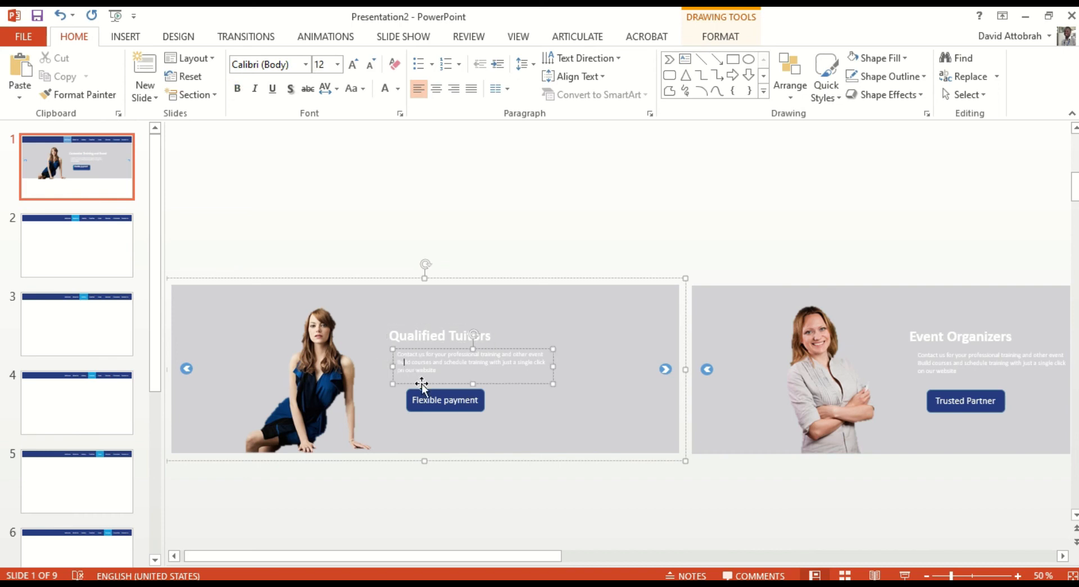
# Change the button text in the "Qualified Tuitors" banner to "Experience"
pyautogui.tripleClick(425, 400)
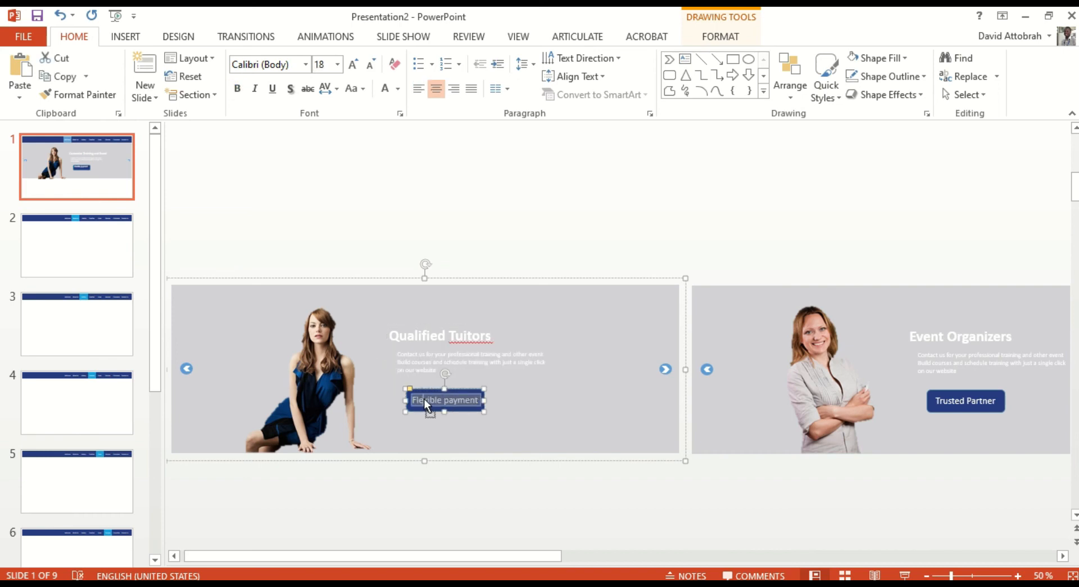
pyautogui.click(424, 399)
pyautogui.tripleClick(423, 399)
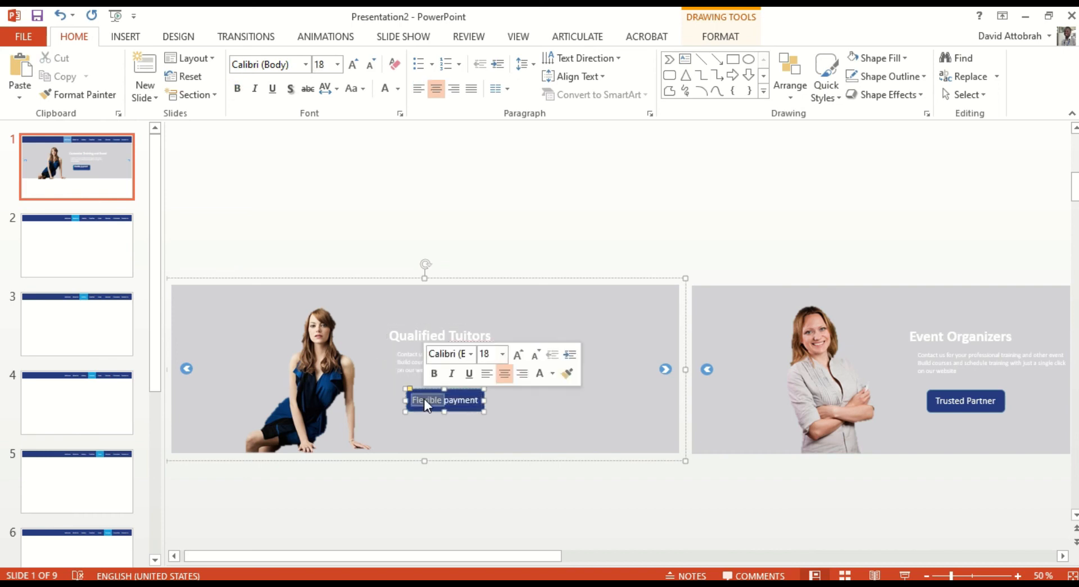
pyautogui.write('Experience')
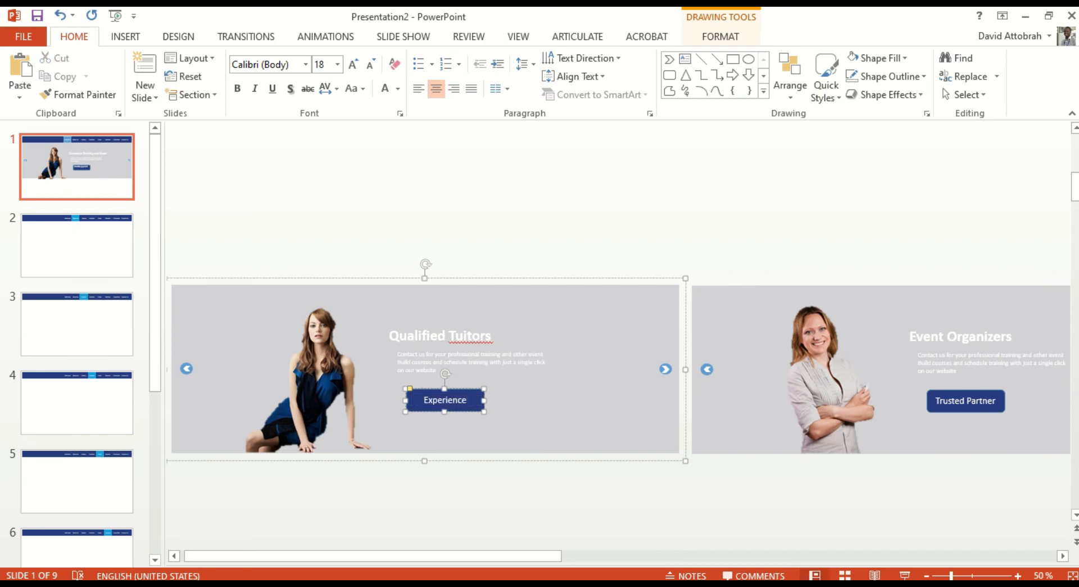
# Replace the woman's photo in the "Qualified Tuitors" banner with the local image Picture4
pyautogui.click(339, 393)
pyautogui.rightClick(340, 393)
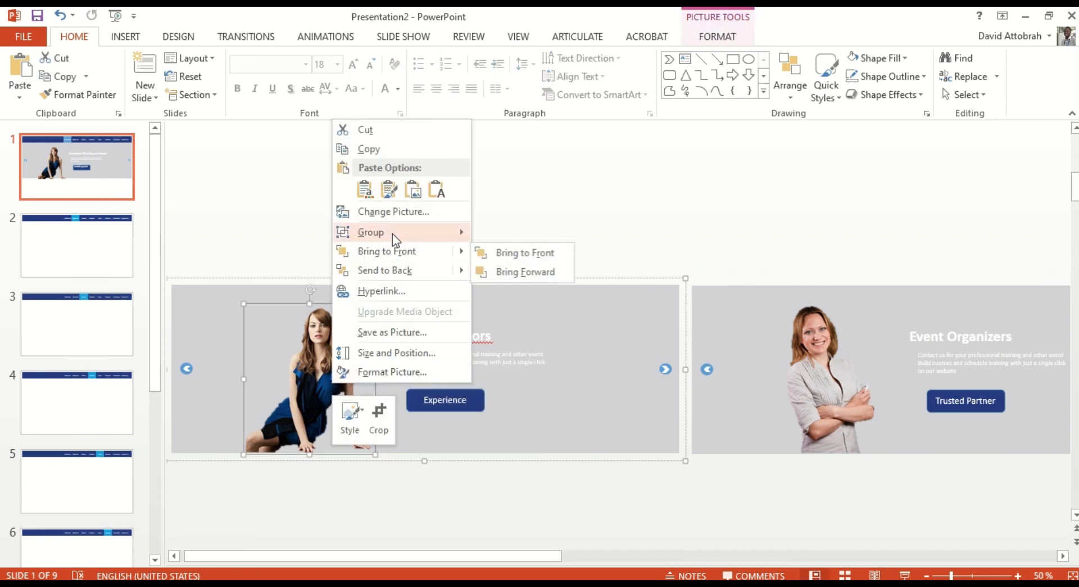
pyautogui.click(416, 211)
pyautogui.click(427, 222)
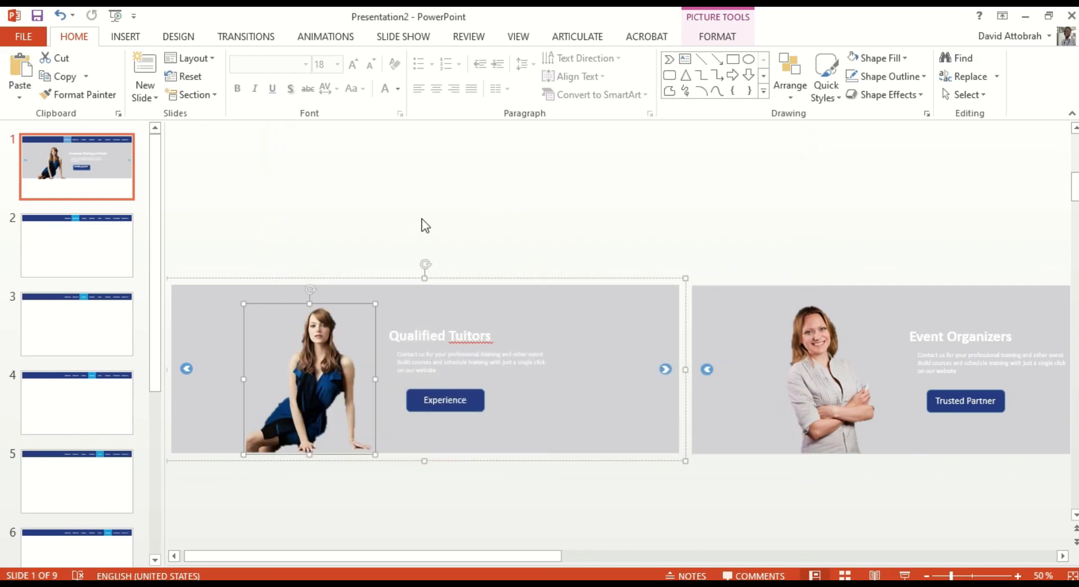
pyautogui.doubleClick(673, 140)
# Enlarge the new photo in the "Qualified Tuitors" banner until it nearly fills the banner's height and reaches its lower edge
pyautogui.moveTo(244, 325); pyautogui.dragTo(197, 288)
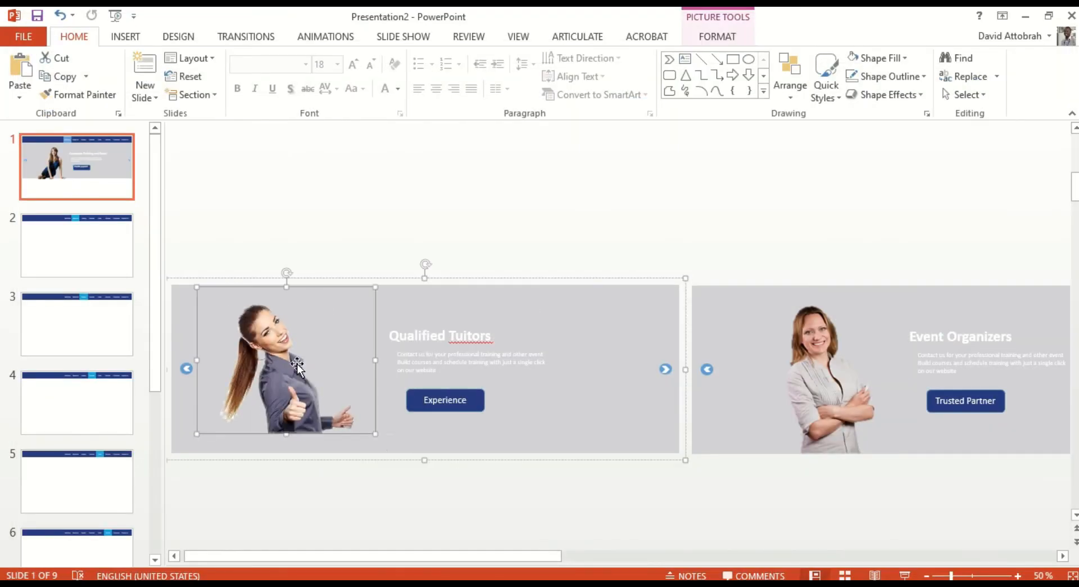
pyautogui.moveTo(375, 433); pyautogui.dragTo(396, 447)
pyautogui.click(349, 504)
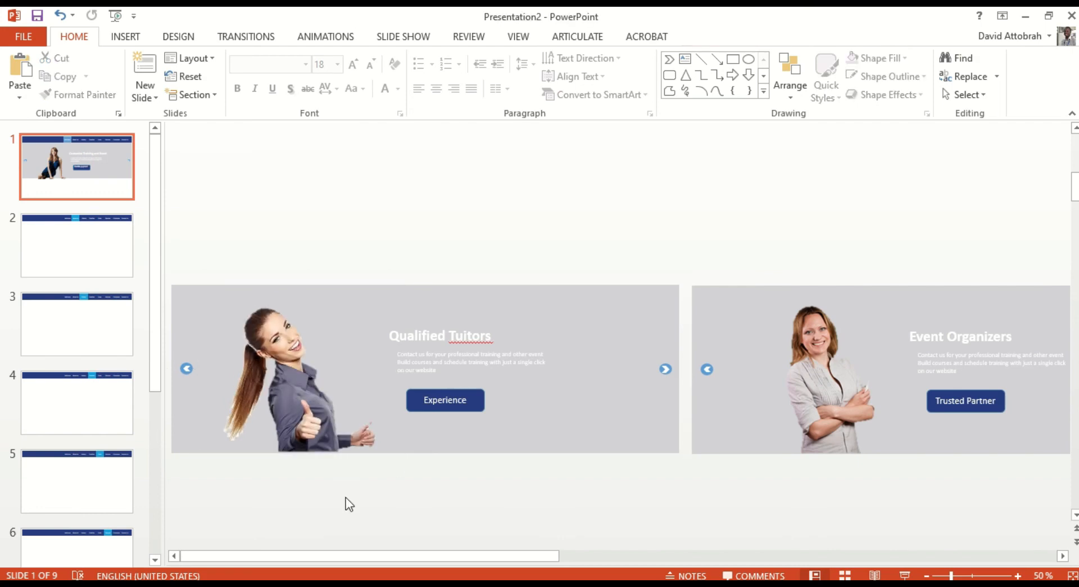
pyautogui.click(435, 409)
pyautogui.click(438, 407)
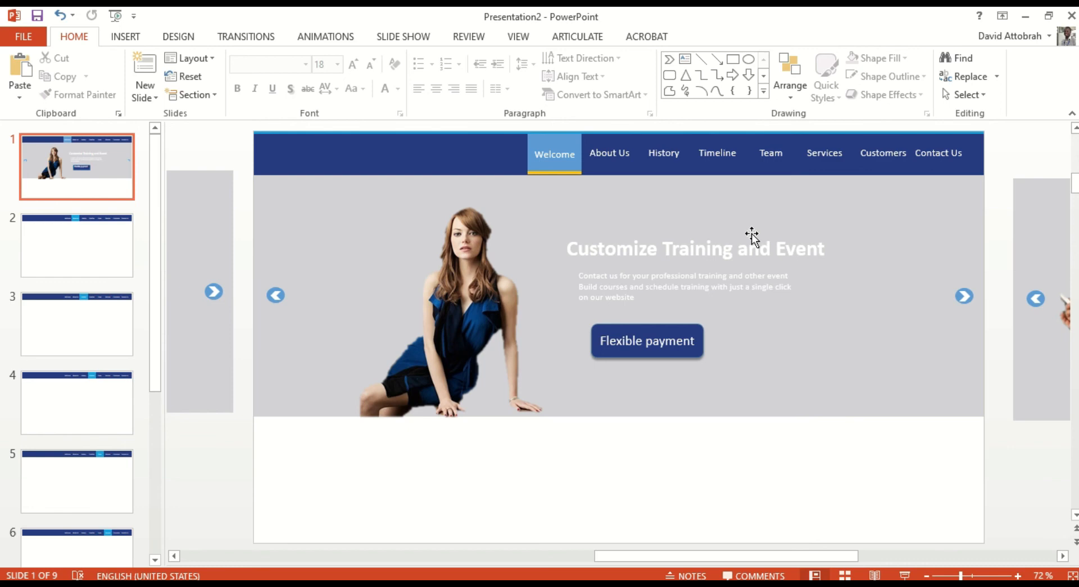
# Apply a Fade entrance to the "Customize Training and Event" banner, show the animation list, and set the effect to start With Previous
pyautogui.click(744, 221)
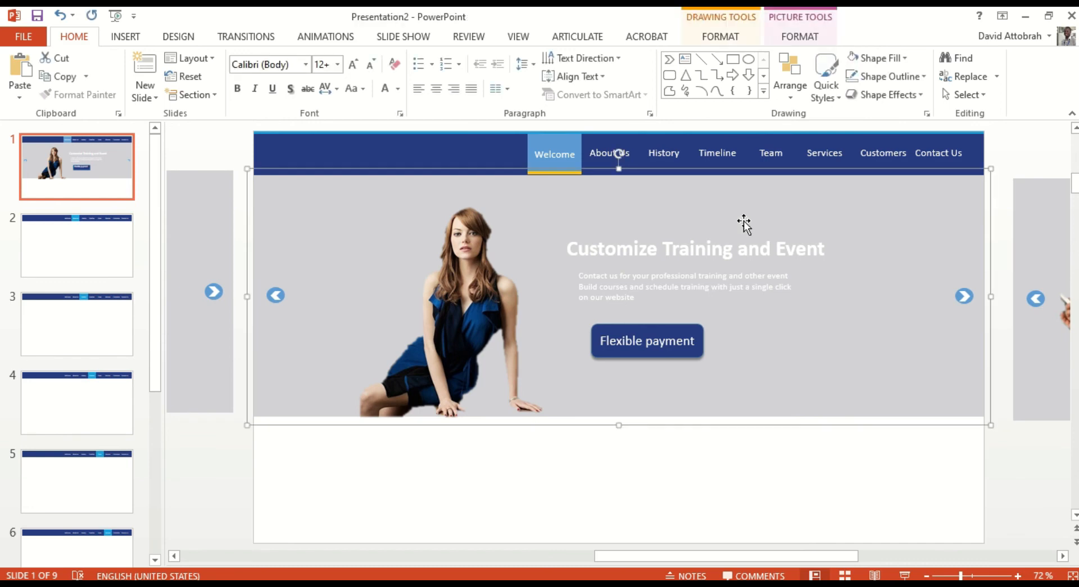
pyautogui.click(324, 37)
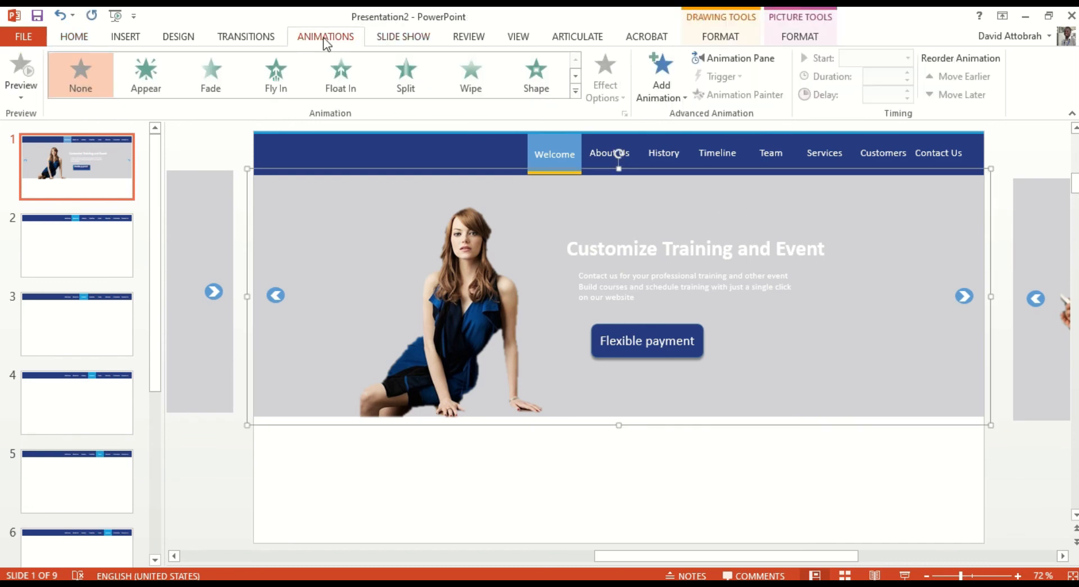
pyautogui.click(201, 78)
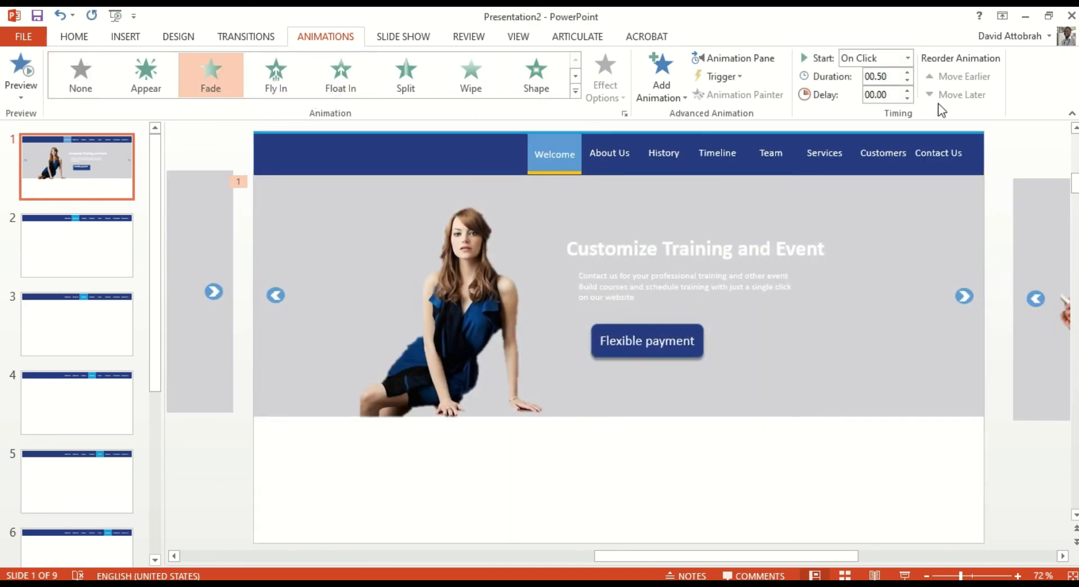
pyautogui.click(764, 56)
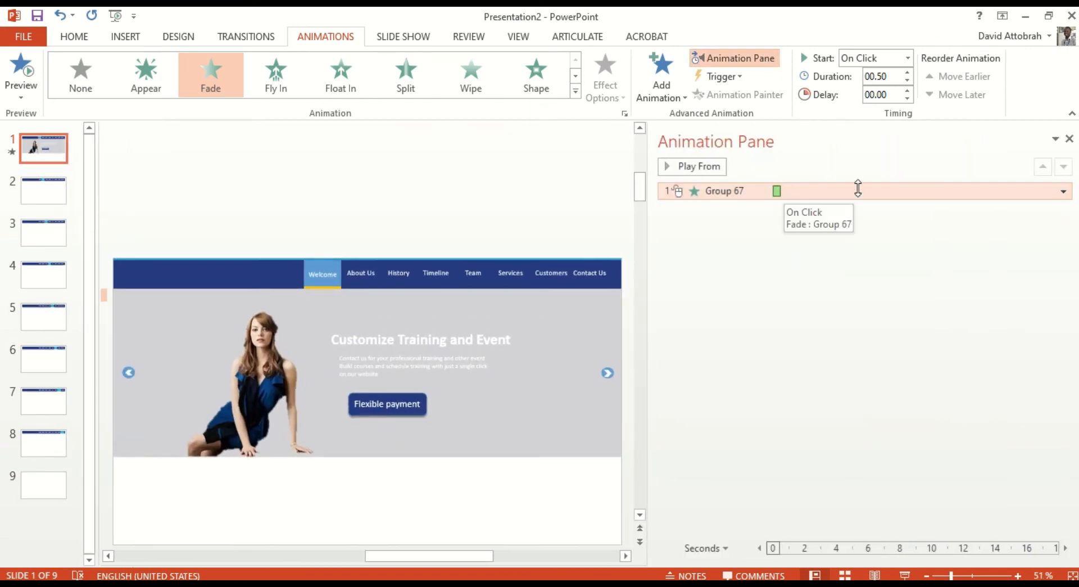
pyautogui.click(904, 57)
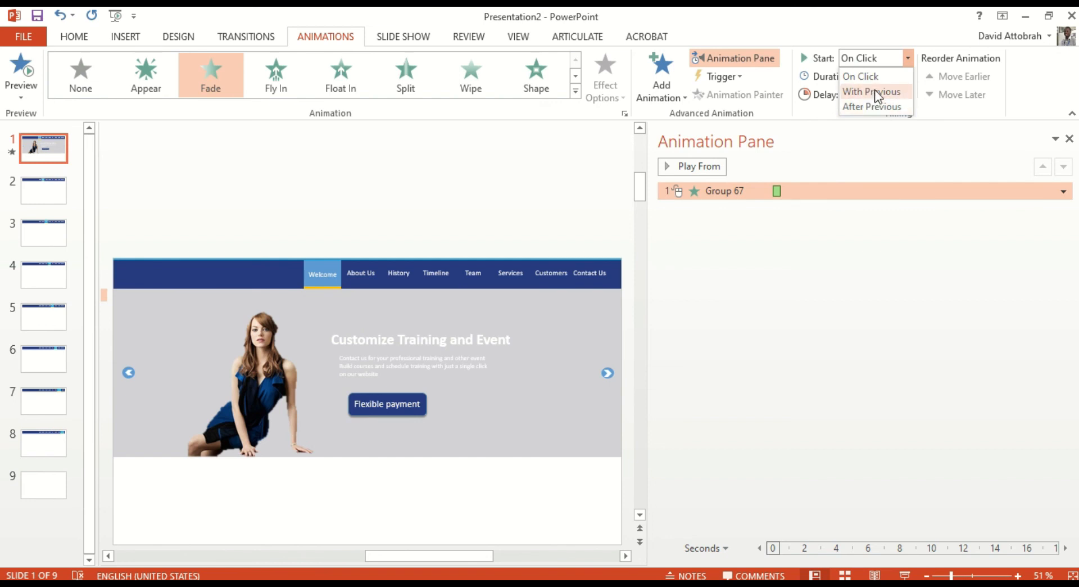
pyautogui.click(874, 91)
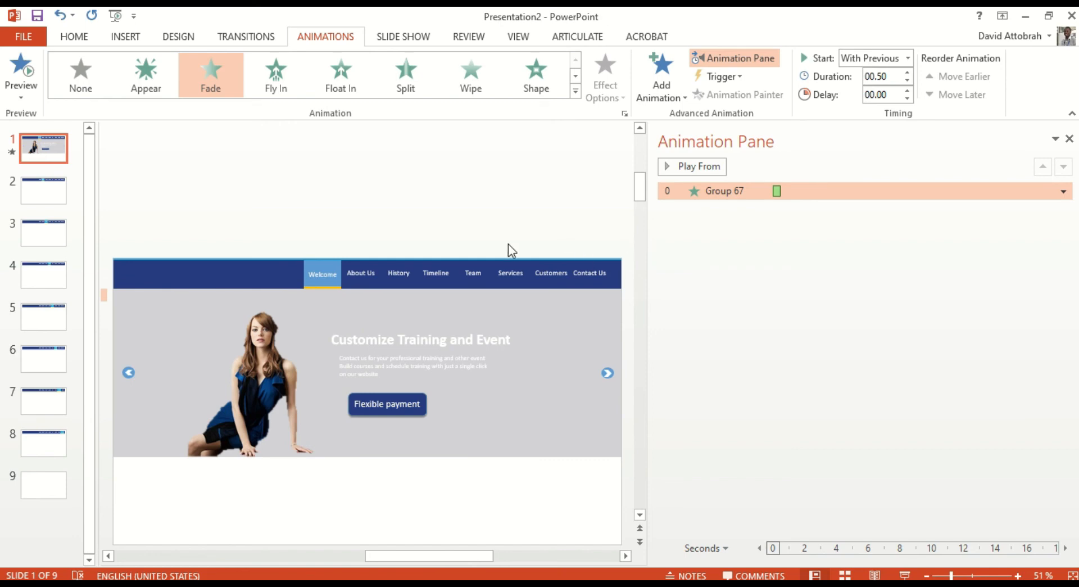
# Apply a Lines motion path to the "Join Our Online Class" banner beside the slide
pyautogui.moveTo(453, 556); pyautogui.dragTo(591, 555)
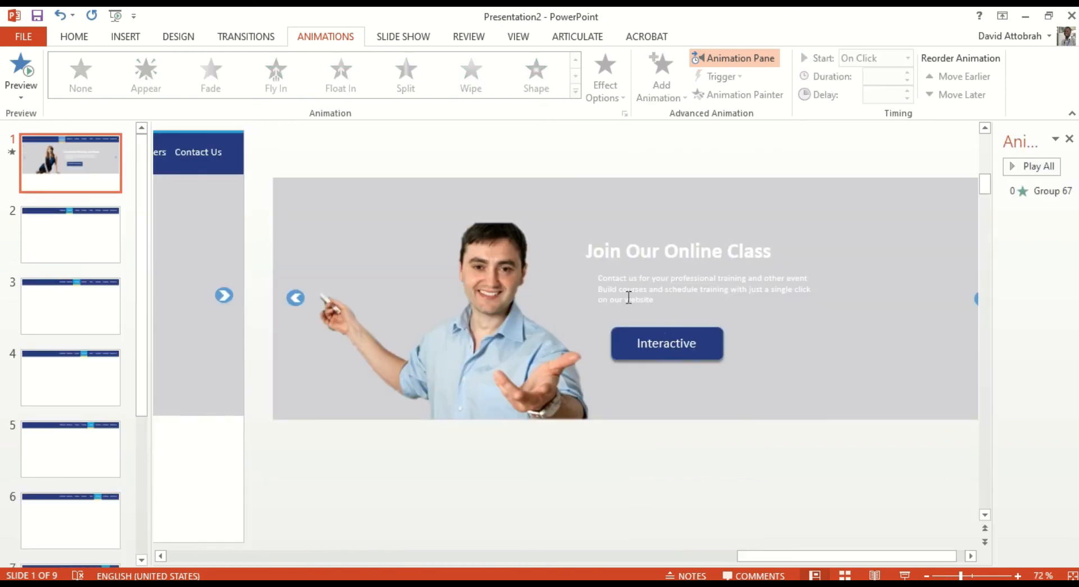
pyautogui.click(588, 266)
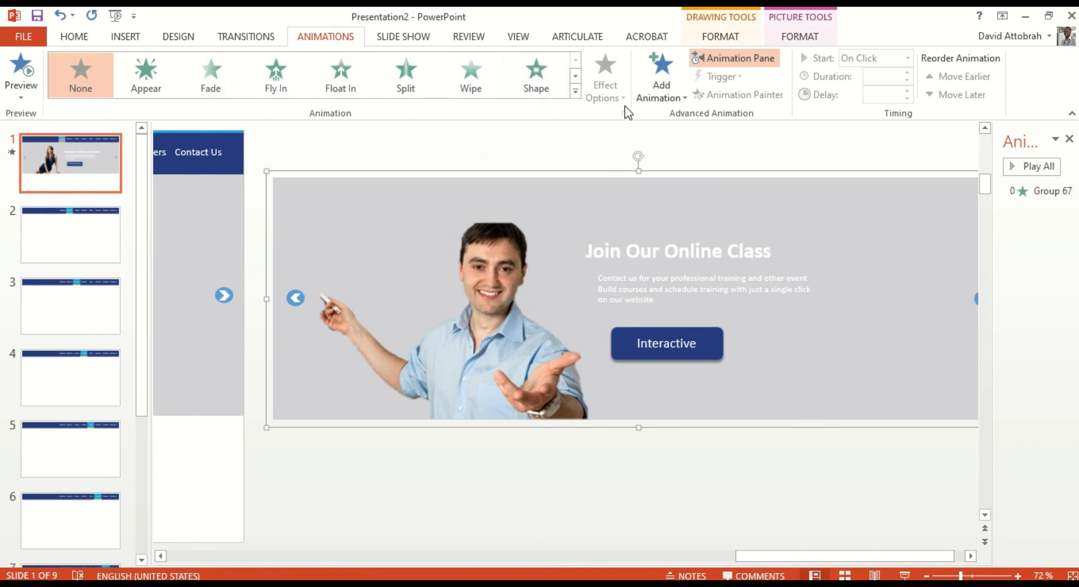
pyautogui.click(575, 91)
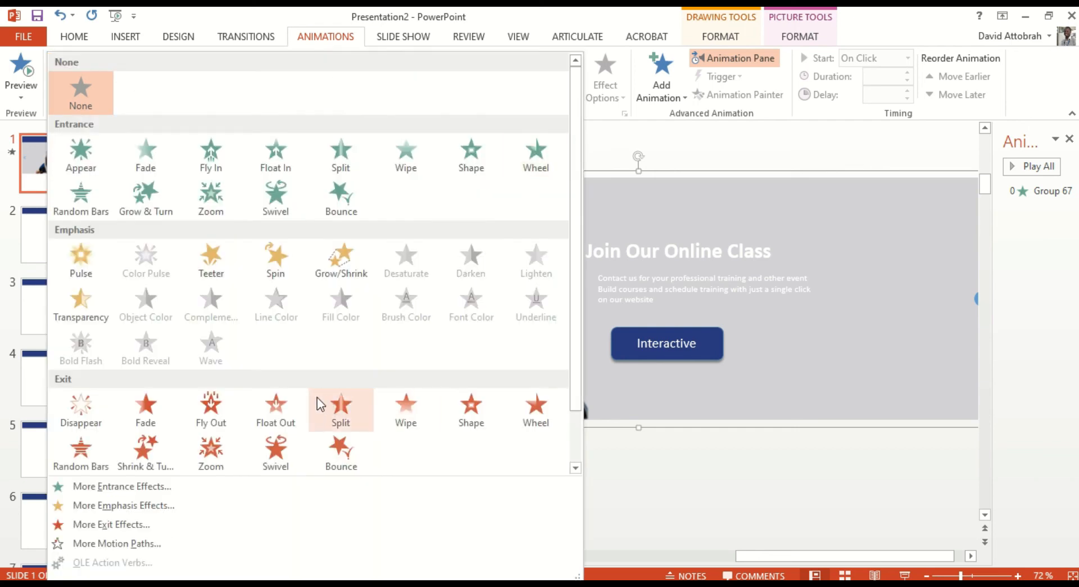
pyautogui.scroll(-1, 318, 396)
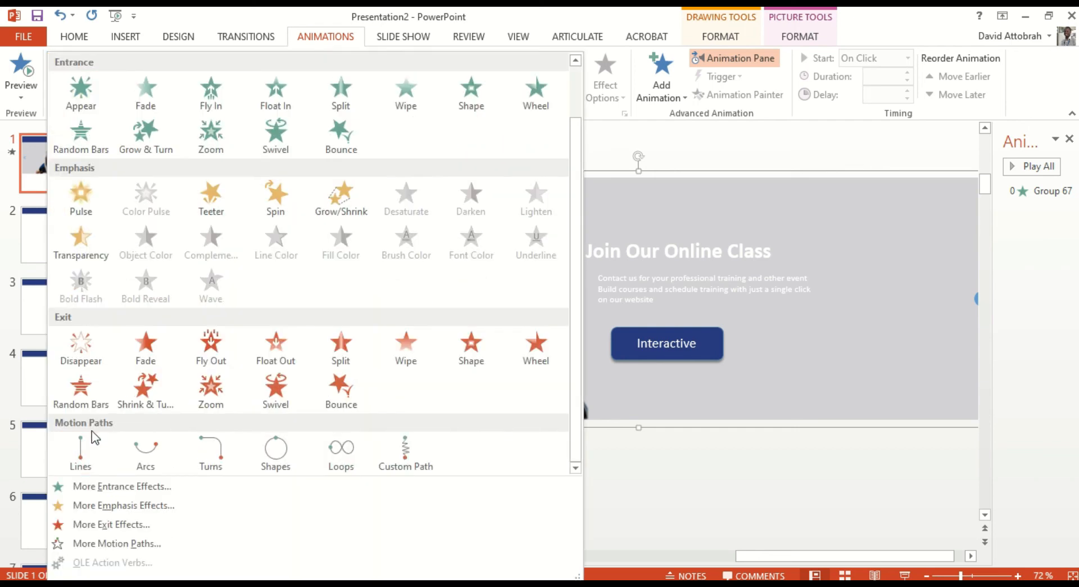
pyautogui.click(88, 446)
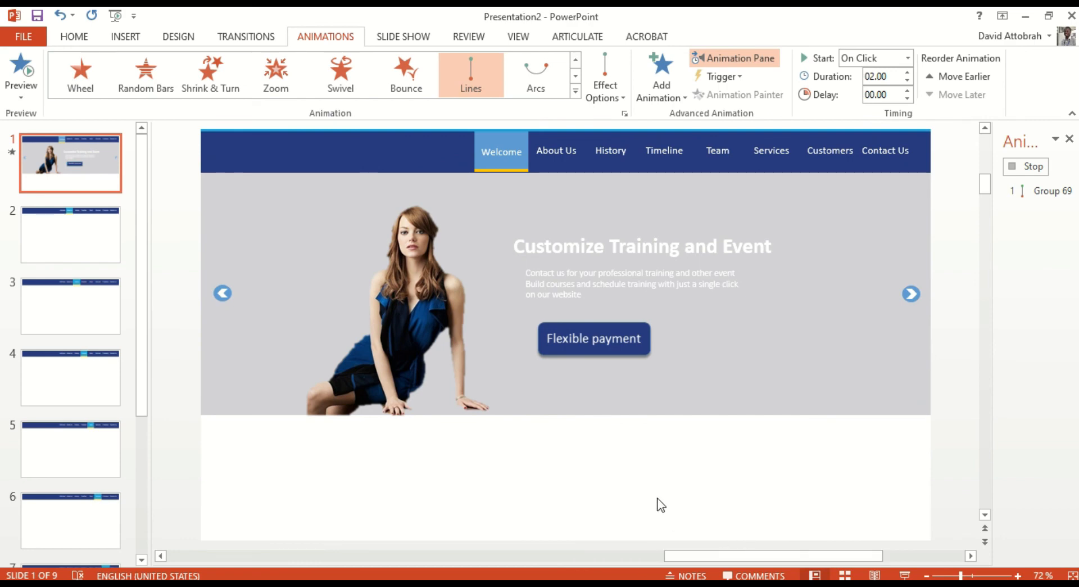
# Redirect the motion path's end point so the "Join Our Online Class" banner lands over the slide's "Customize Training and Event" banner
pyautogui.keyDown('ctrl'); pyautogui.scroll(-2, 643, 484); pyautogui.keyUp('ctrl')
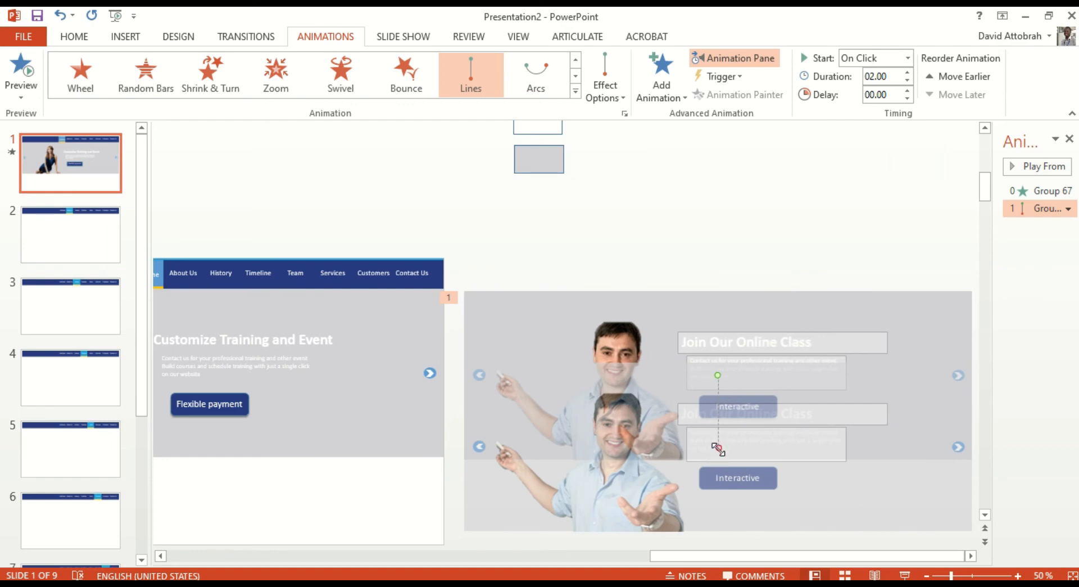
pyautogui.moveTo(718, 448)
pyautogui.mouseDown()
pyautogui.moveTo(385, 402)
pyautogui.moveTo(344, 360)
pyautogui.moveTo(175, 364)
pyautogui.moveTo(190, 373)
pyautogui.mouseUp()
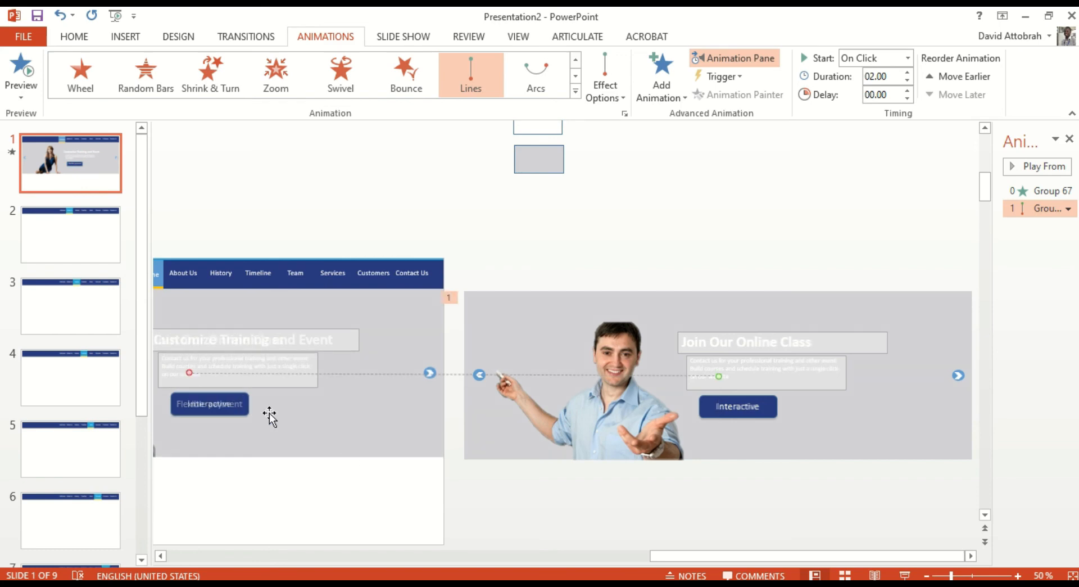
pyautogui.moveTo(693, 558); pyautogui.dragTo(603, 572)
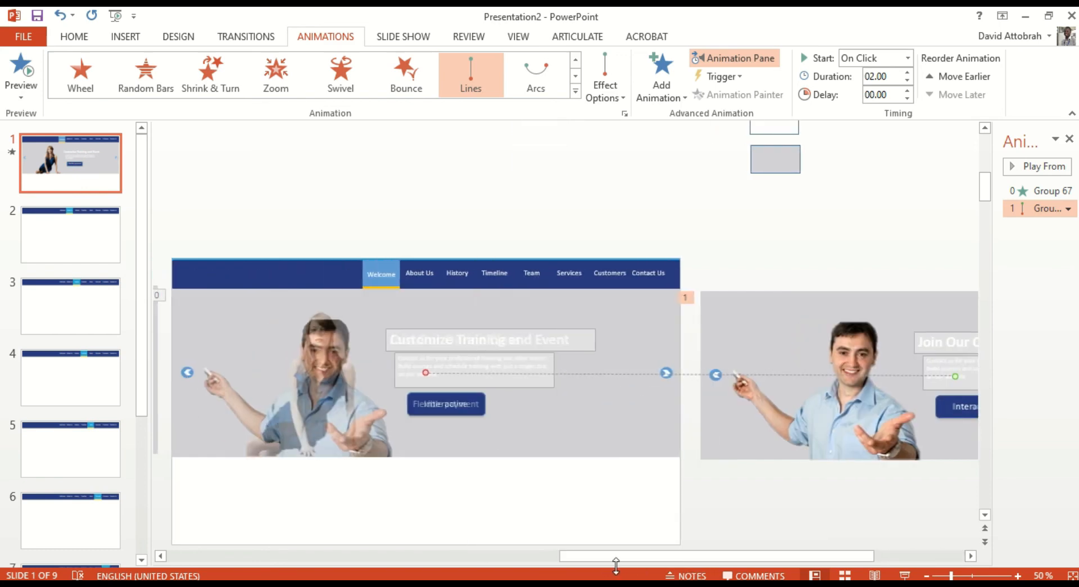
# Fine-tune the "Join Our Online Class" motion path's end point so the path runs horizontally and the banner spans the slide width
pyautogui.click(613, 421)
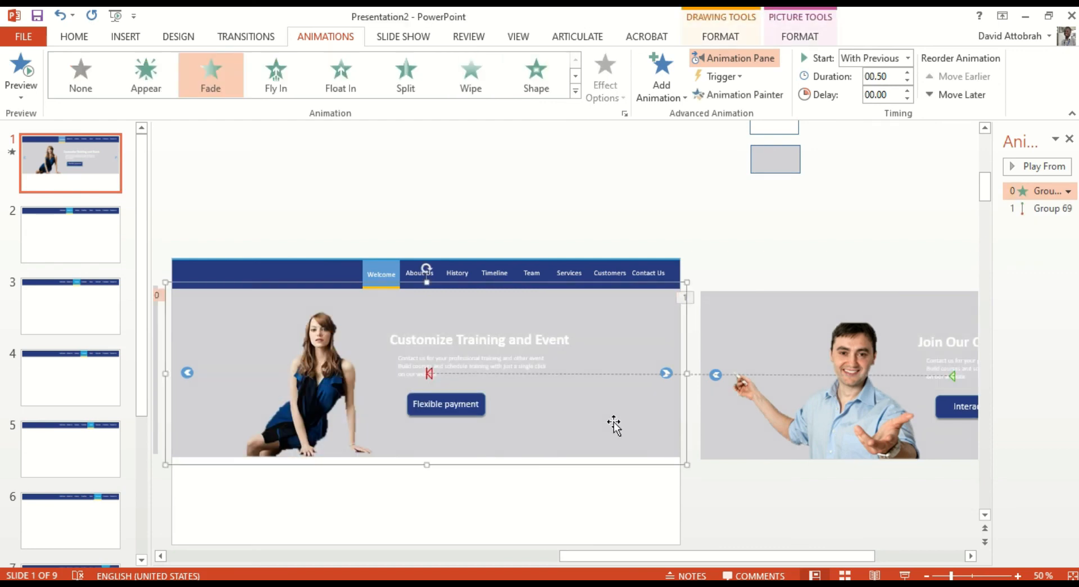
pyautogui.click(787, 421)
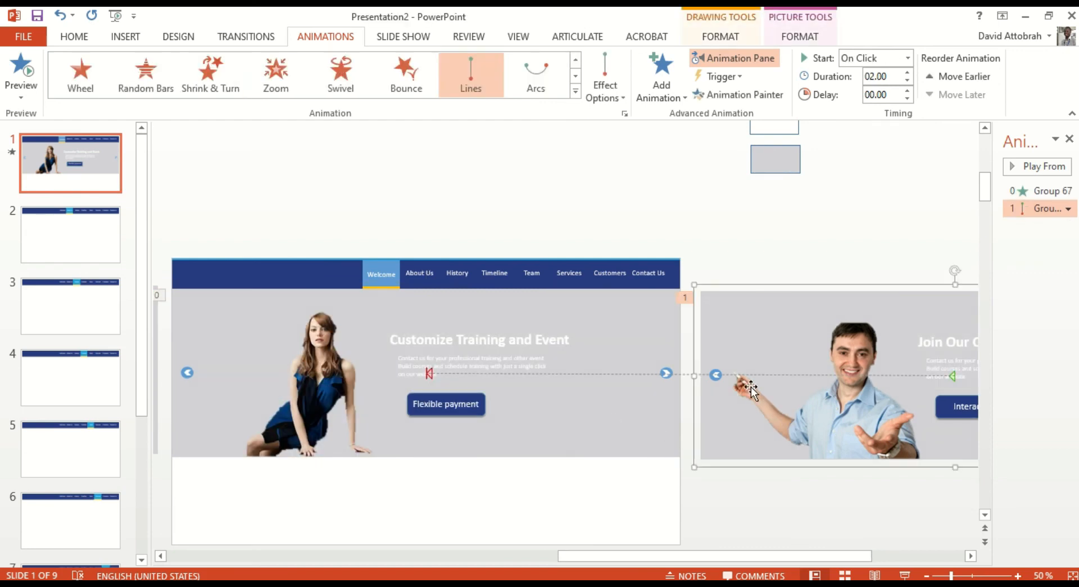
pyautogui.click(429, 372)
pyautogui.moveTo(425, 374); pyautogui.dragTo(426, 377)
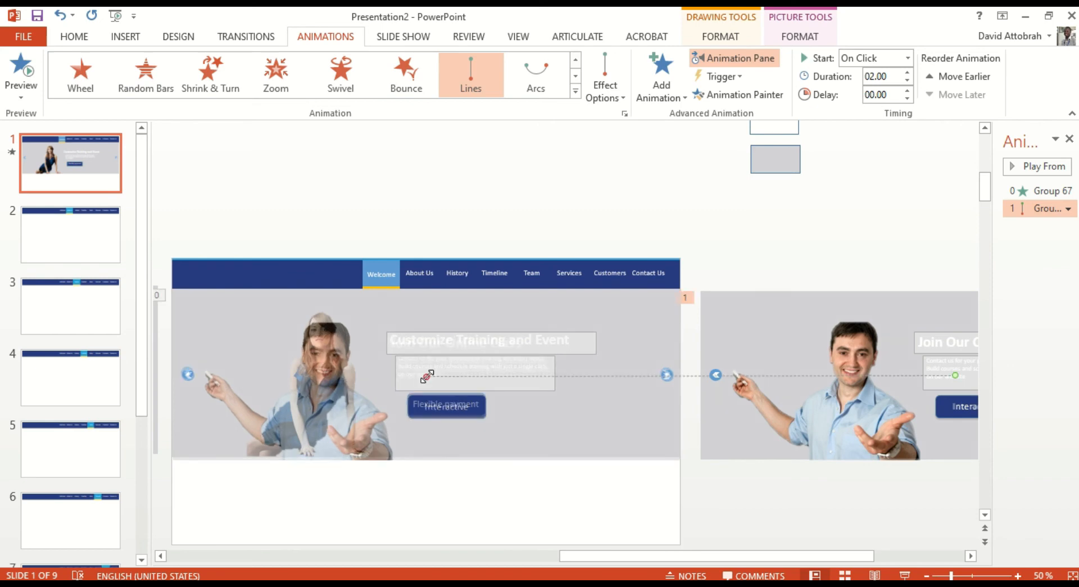
pyautogui.click(453, 508)
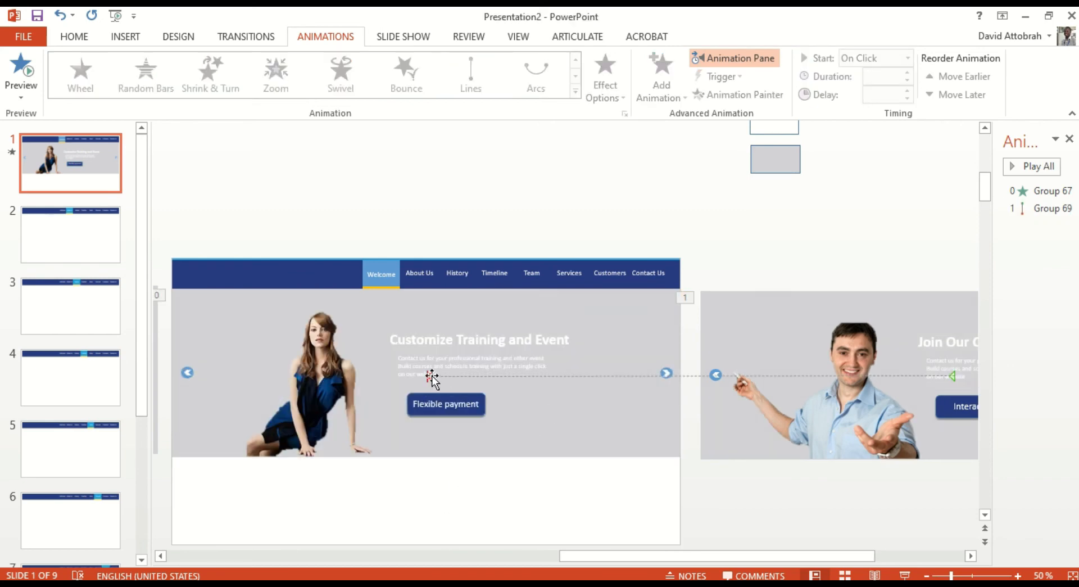
# Nudge the end point of the "Join Our Online Class" motion path into line with the slide's "Customize Training and Event" banner
pyautogui.click(430, 376)
pyautogui.moveTo(426, 375); pyautogui.dragTo(425, 373)
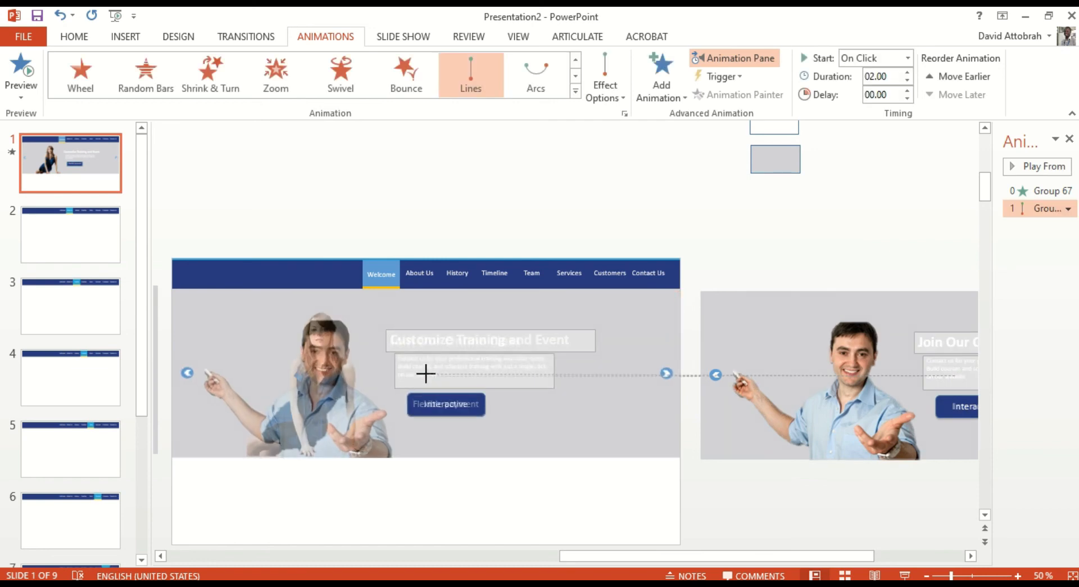
pyautogui.moveTo(425, 373); pyautogui.dragTo(426, 374)
# Apply a Lines motion path to the "Event Organizers" banner beside the slide
pyautogui.moveTo(612, 11)
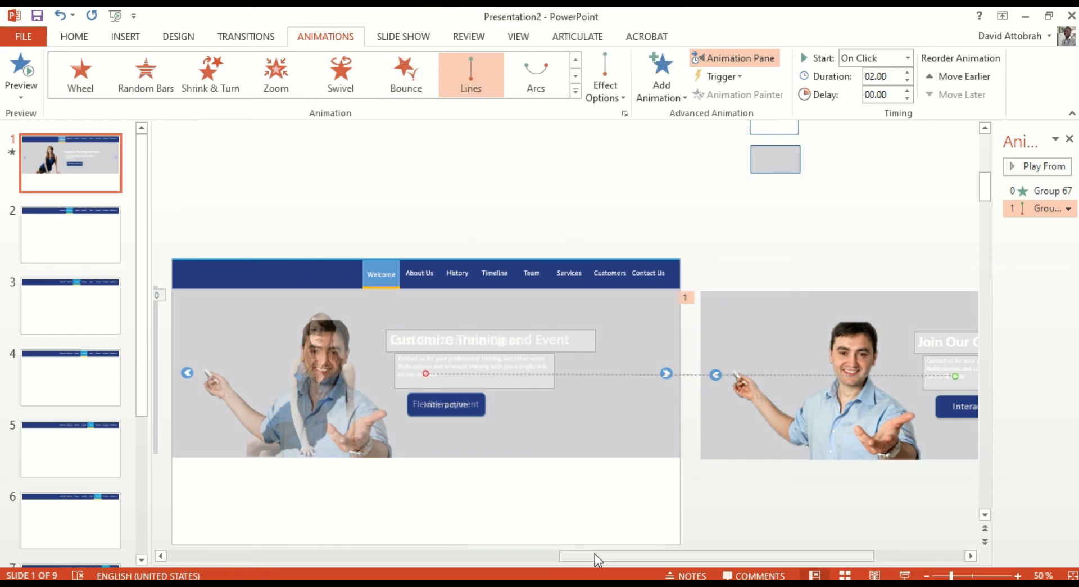
pyautogui.moveTo(594, 555); pyautogui.dragTo(187, 544)
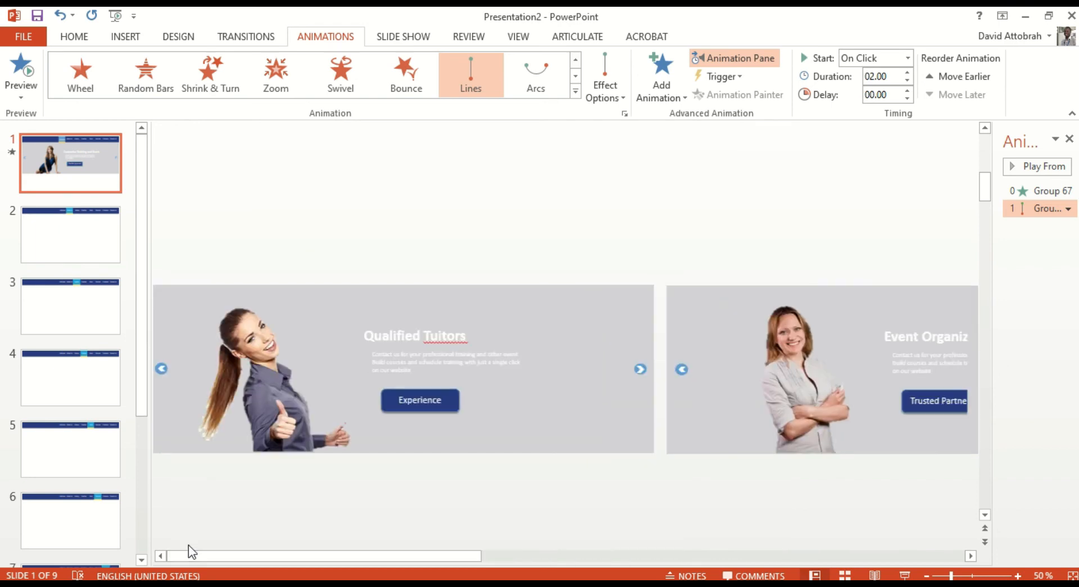
pyautogui.scroll(-4, 751, 518)
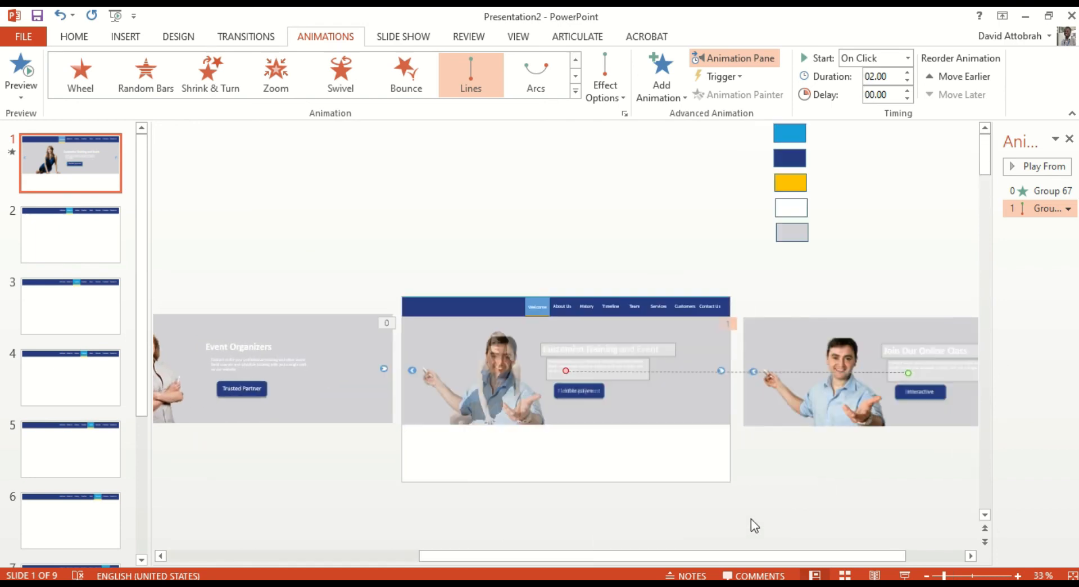
pyautogui.click(614, 545)
pyautogui.moveTo(611, 551); pyautogui.dragTo(515, 550)
pyautogui.scroll(2, 515, 550)
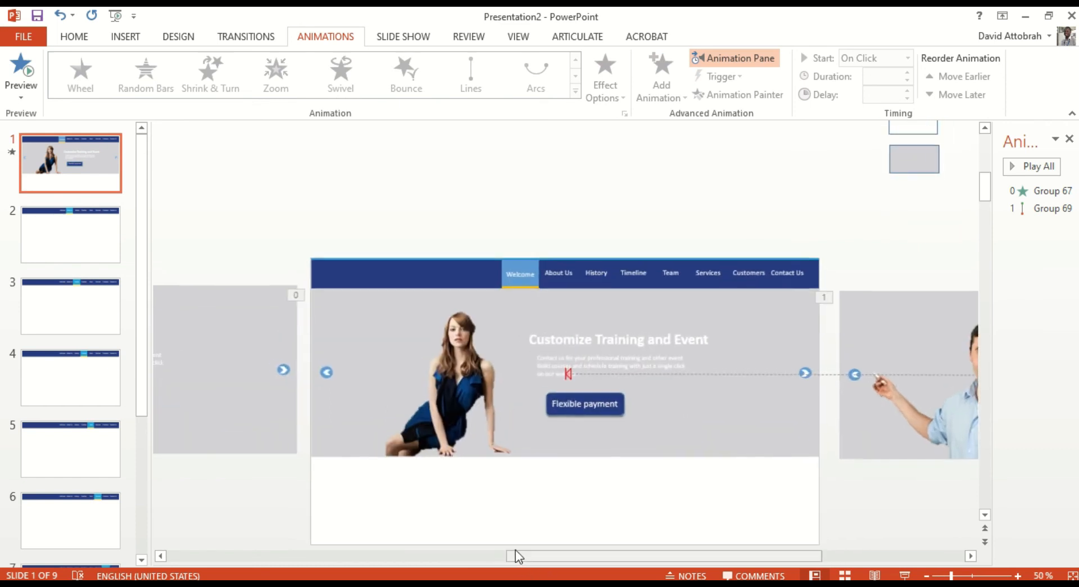
pyautogui.moveTo(440, 565); pyautogui.dragTo(396, 554)
pyautogui.click(490, 428)
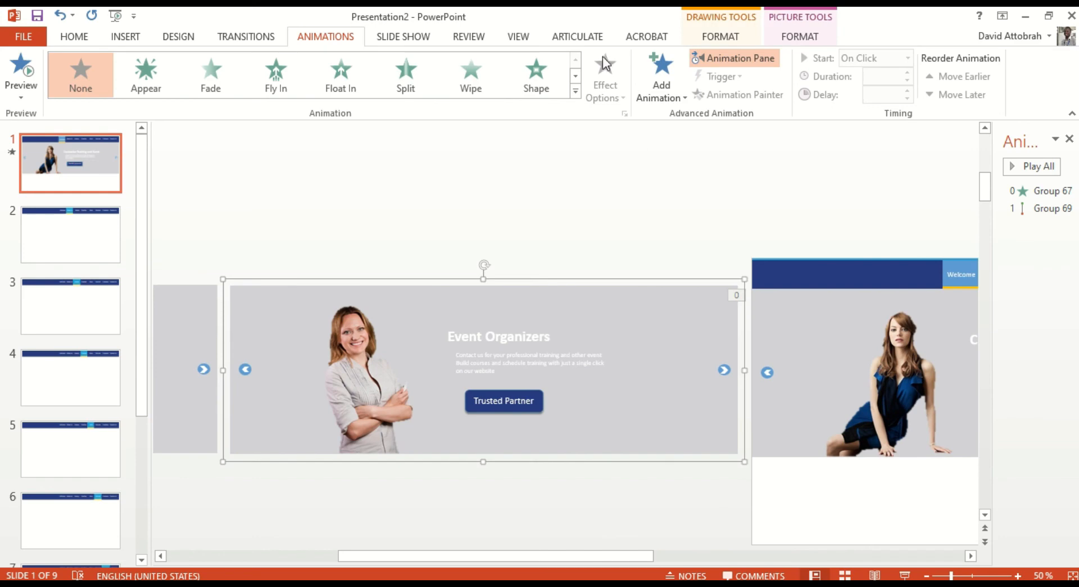
pyautogui.click(574, 91)
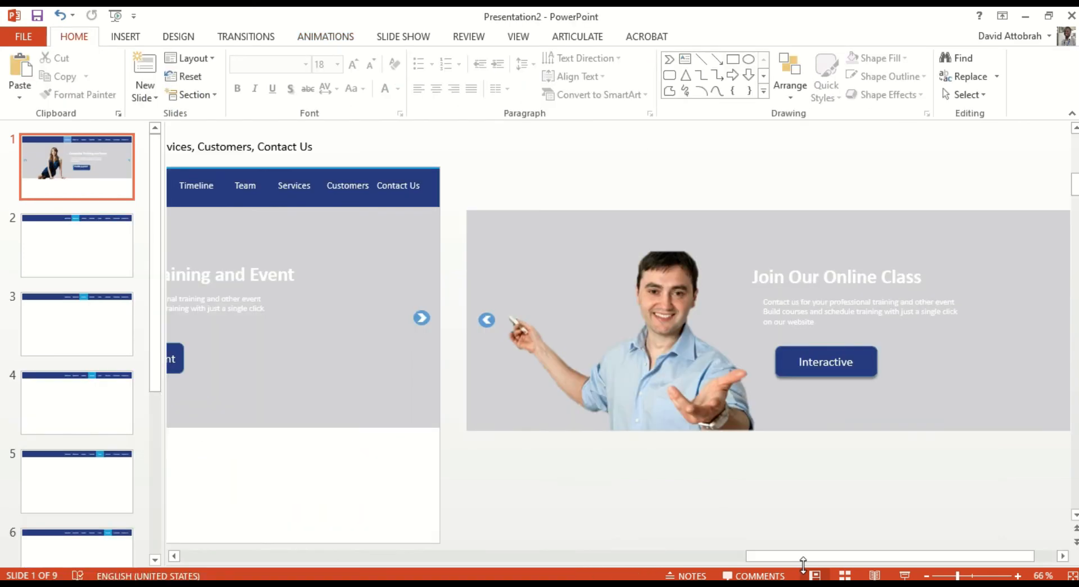
pyautogui.moveTo(804, 557); pyautogui.dragTo(341, 513)
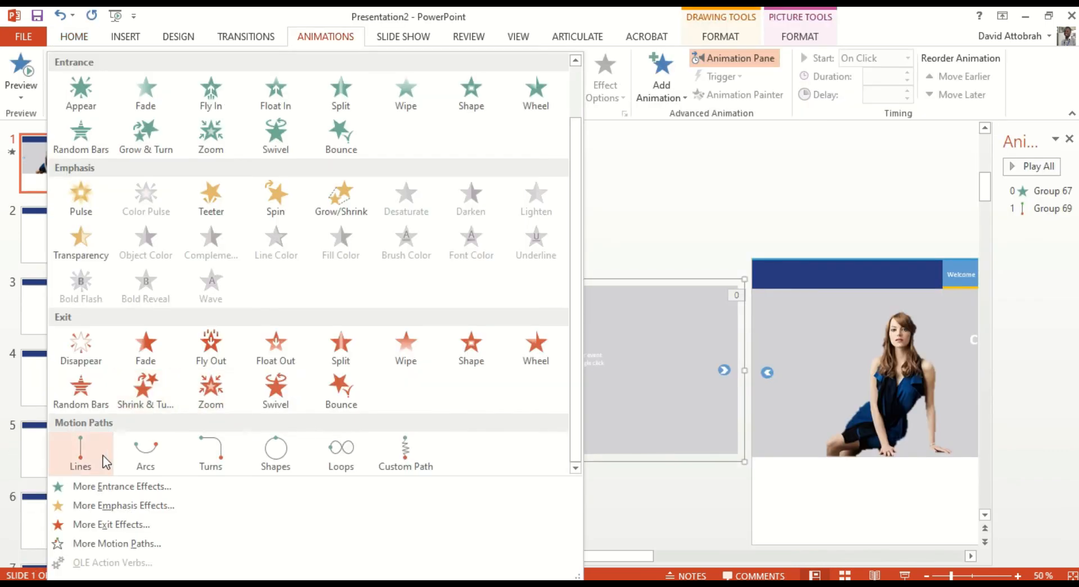
pyautogui.click(87, 459)
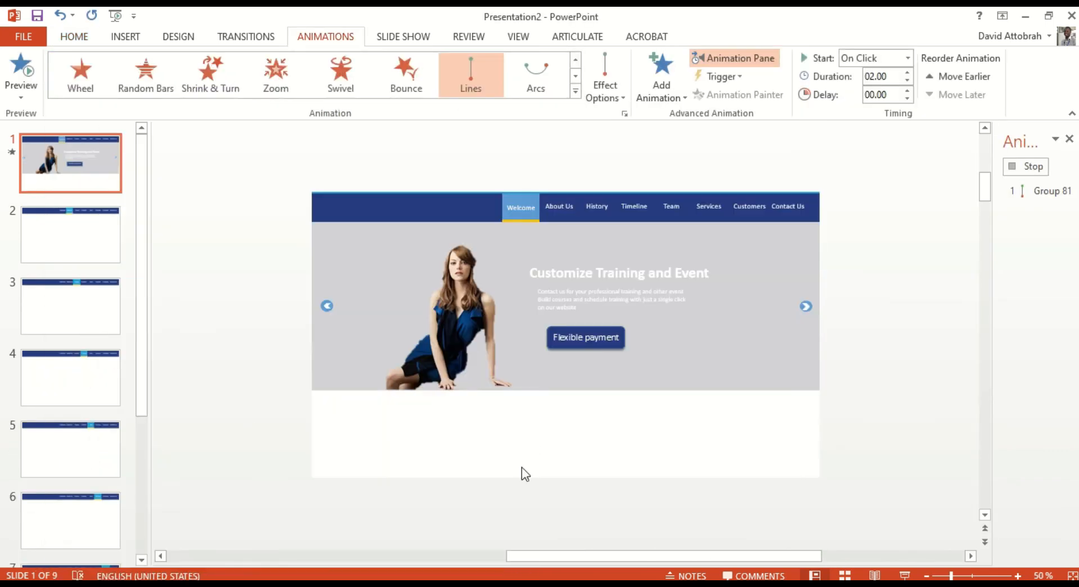
# Redirect the motion path's end point so the "Event Organizers" banner lands over the slide's "Customize Training and Event" banner
pyautogui.moveTo(552, 552); pyautogui.dragTo(312, 518)
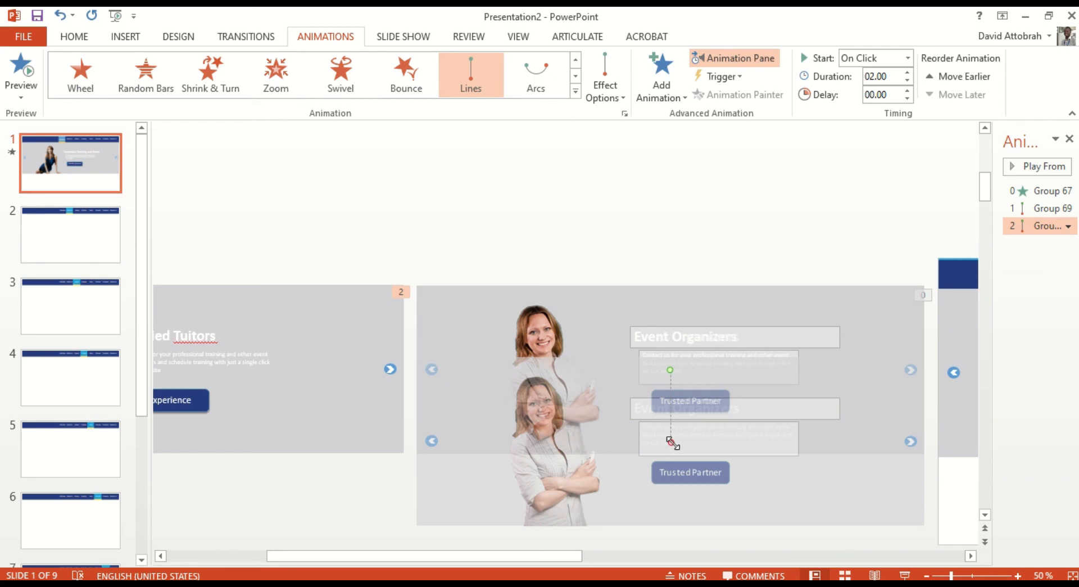
pyautogui.moveTo(673, 443); pyautogui.dragTo(1047, 369)
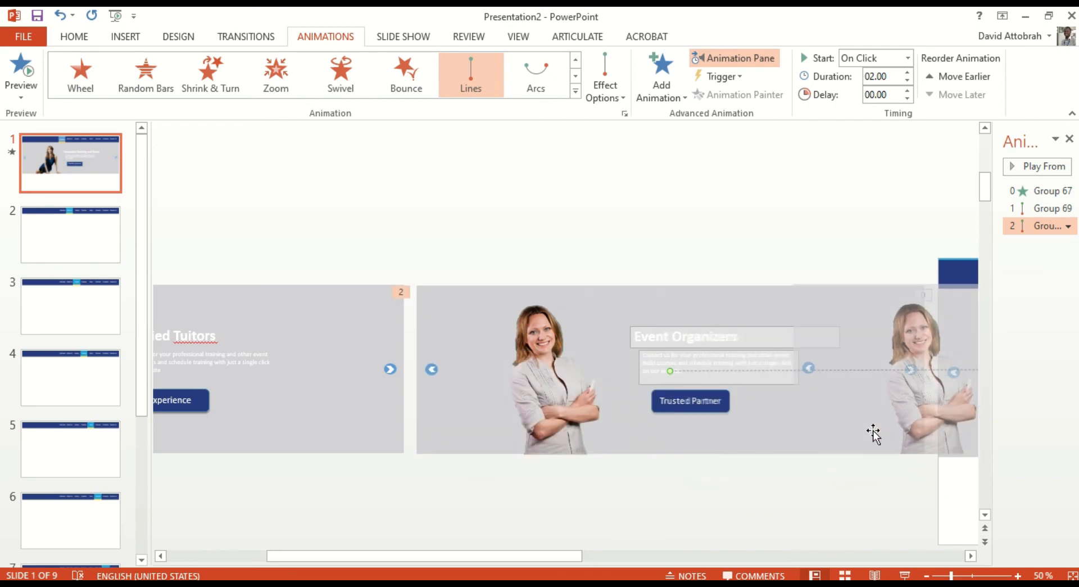
pyautogui.moveTo(580, 556); pyautogui.dragTo(828, 558)
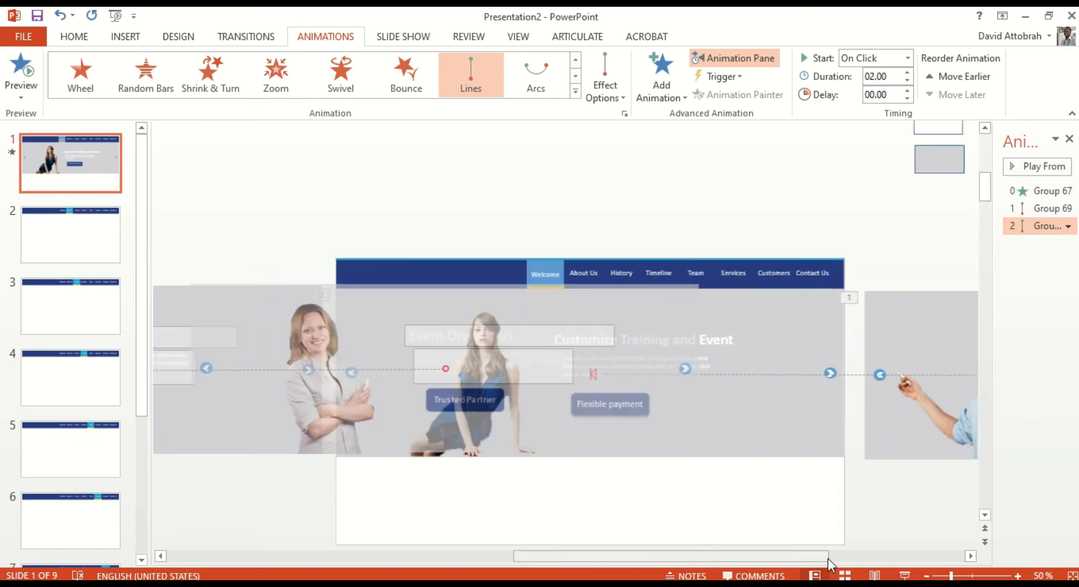
pyautogui.moveTo(404, 370); pyautogui.dragTo(546, 374)
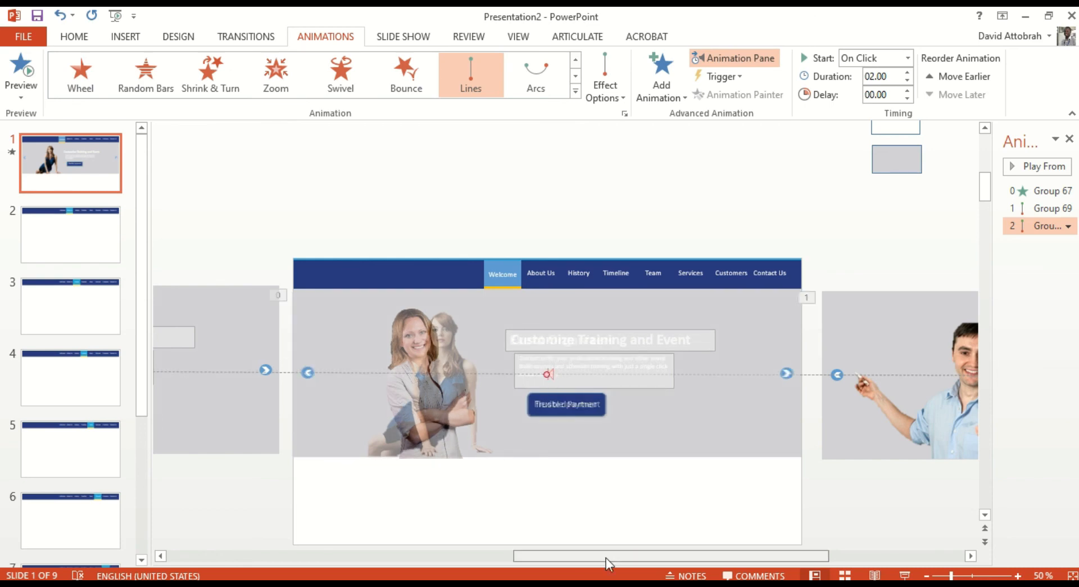
# Apply a Lines motion path to the "Qualified Tuitors" banner at the far end of the banner row
pyautogui.moveTo(606, 558); pyautogui.dragTo(363, 558)
pyautogui.hscroll(-5, 225, 520)
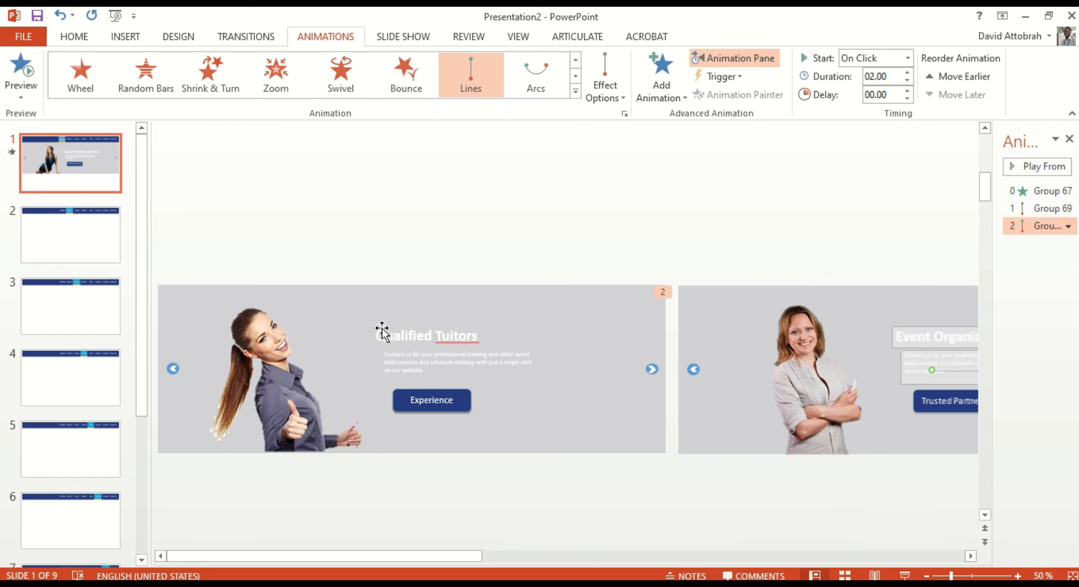
pyautogui.click(381, 331)
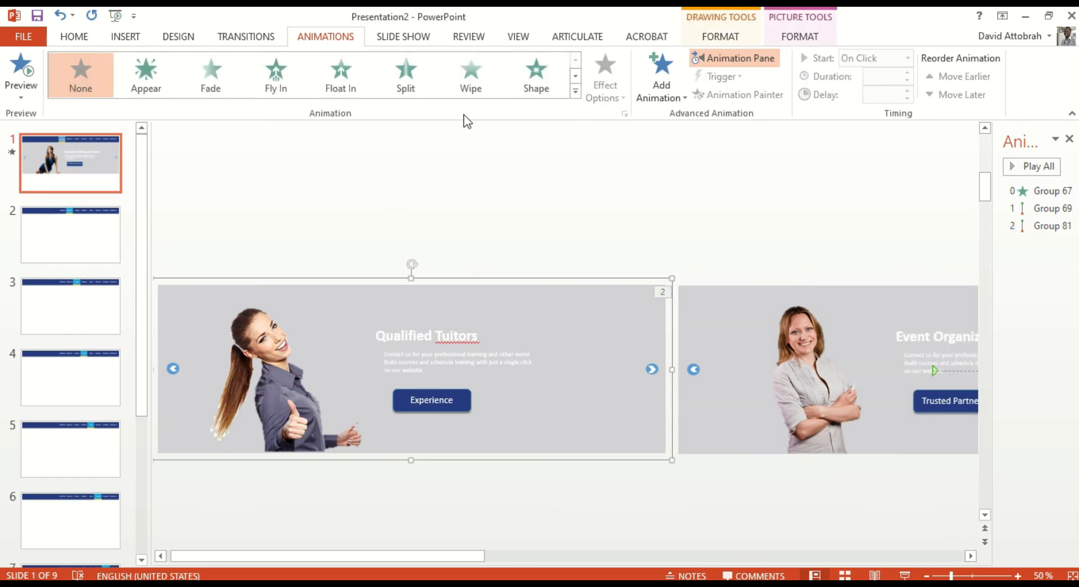
pyautogui.click(576, 90)
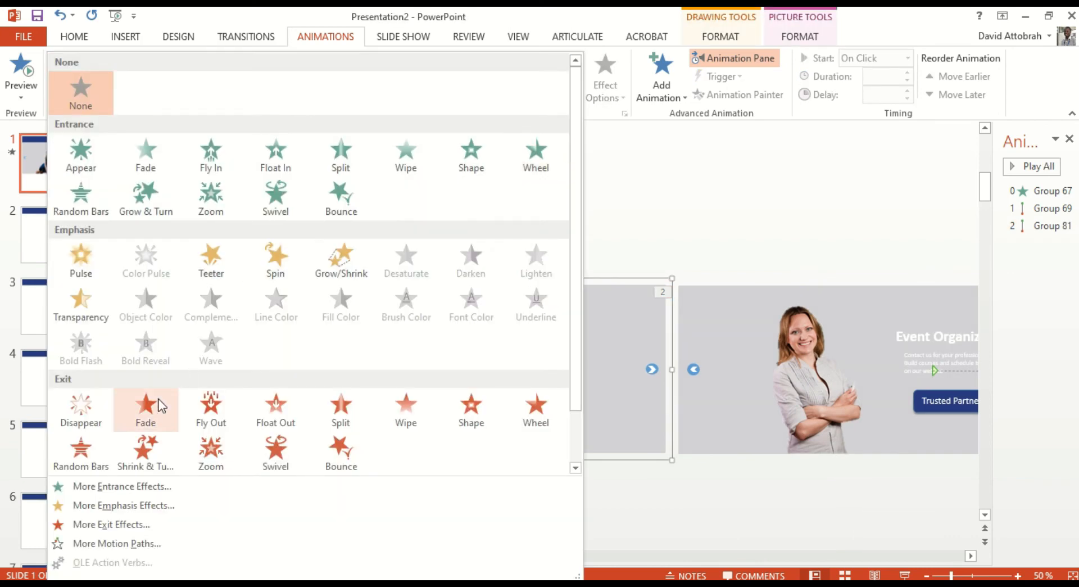
pyautogui.scroll(-1, 117, 425)
pyautogui.click(74, 449)
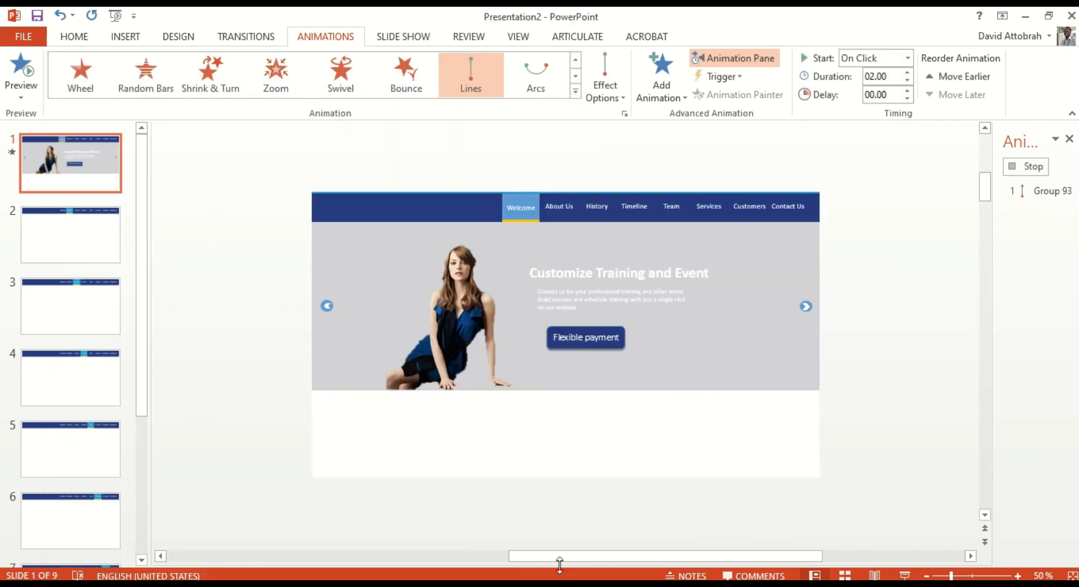
# Redirect the motion path's end point so the "Qualified Tuitors" banner lands over the slide's "Customize Training and Event" banner
pyautogui.moveTo(565, 558); pyautogui.dragTo(203, 549)
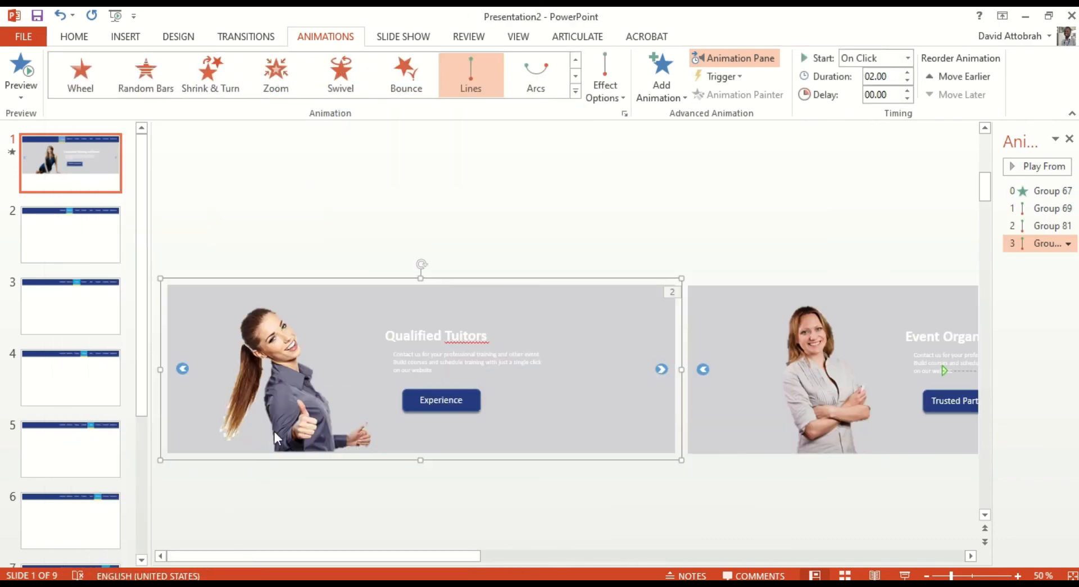
pyautogui.click(445, 379)
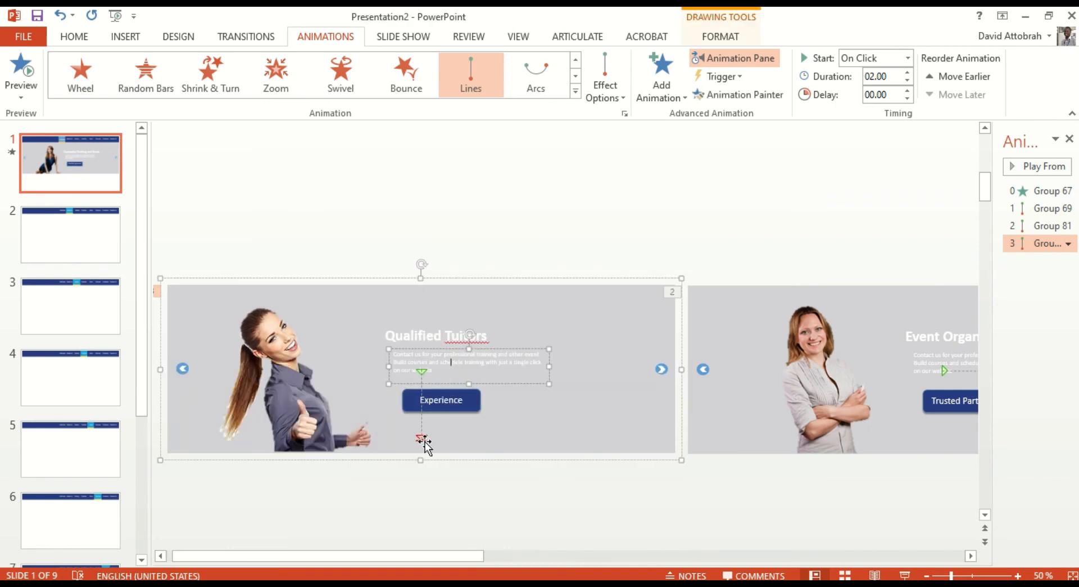
pyautogui.moveTo(904, 420); pyautogui.dragTo(348, 363)
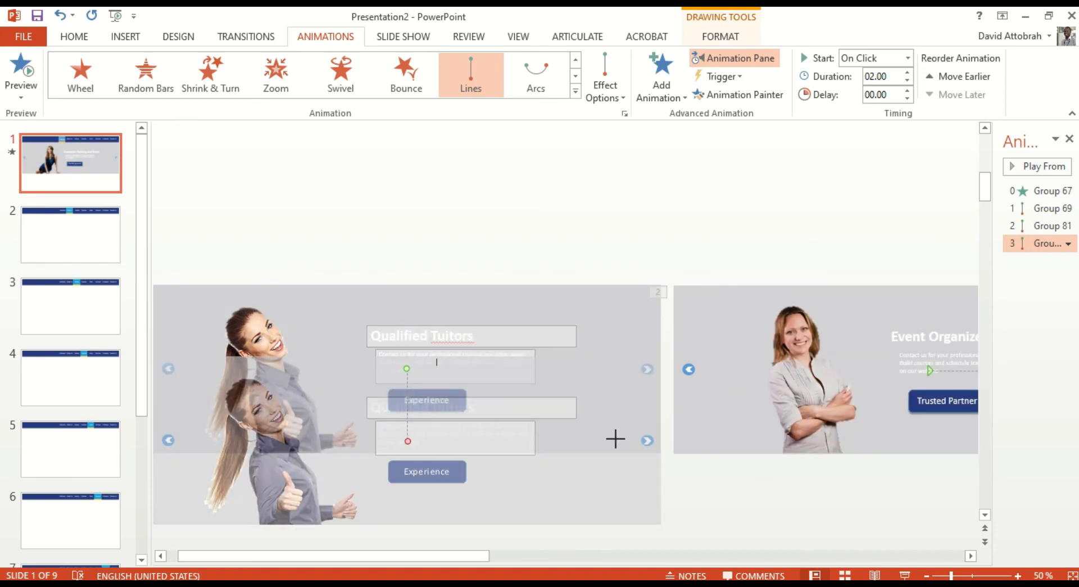
pyautogui.moveTo(616, 439)
pyautogui.mouseDown()
pyautogui.moveTo(1064, 465)
pyautogui.moveTo(993, 337)
pyautogui.moveTo(1076, 352)
pyautogui.mouseUp()
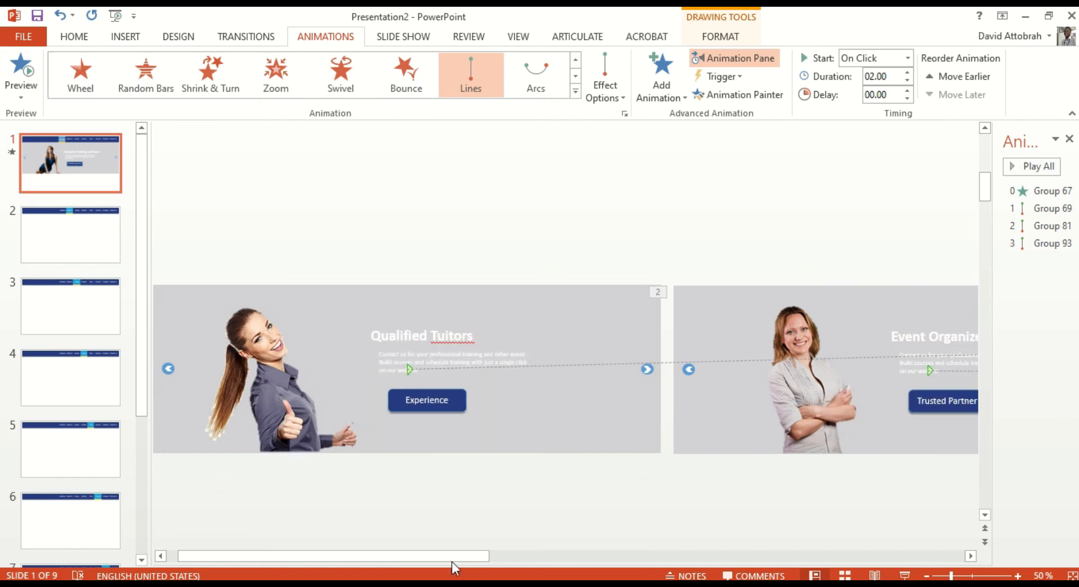
pyautogui.moveTo(465, 555); pyautogui.dragTo(670, 568)
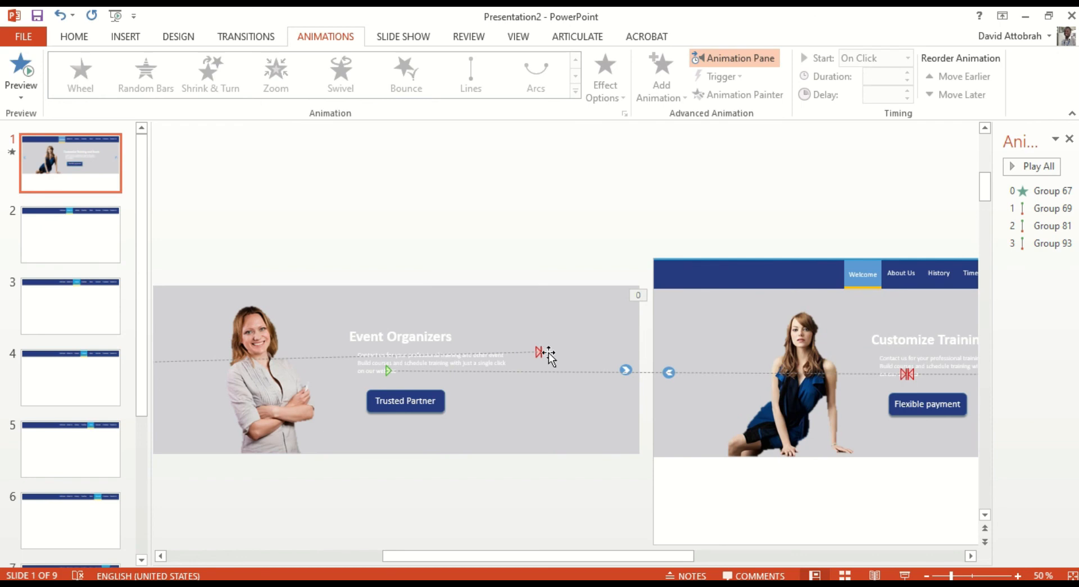
pyautogui.click(539, 352)
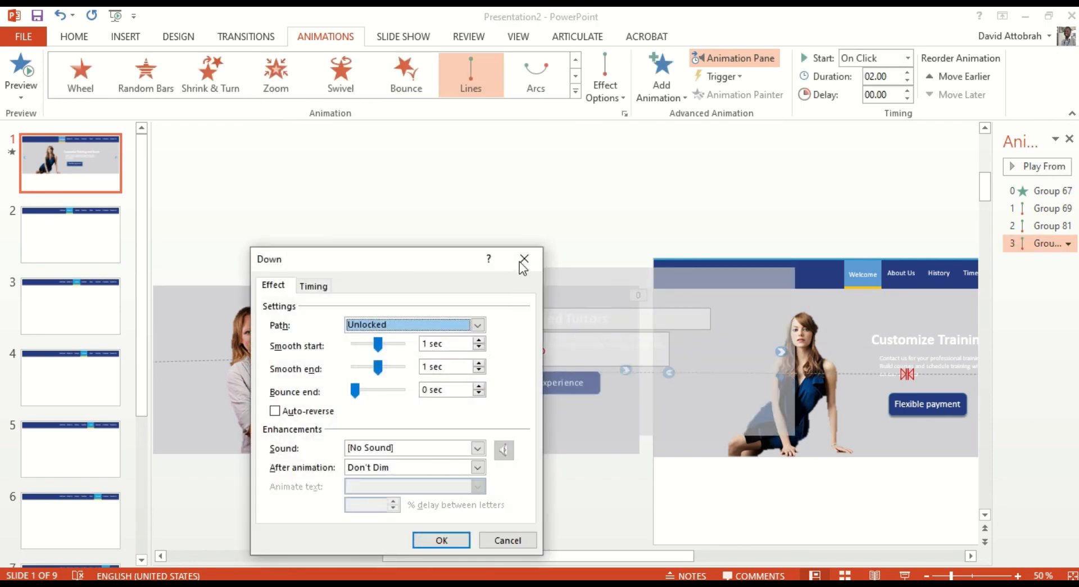
pyautogui.click(520, 260)
pyautogui.moveTo(543, 350); pyautogui.dragTo(907, 371)
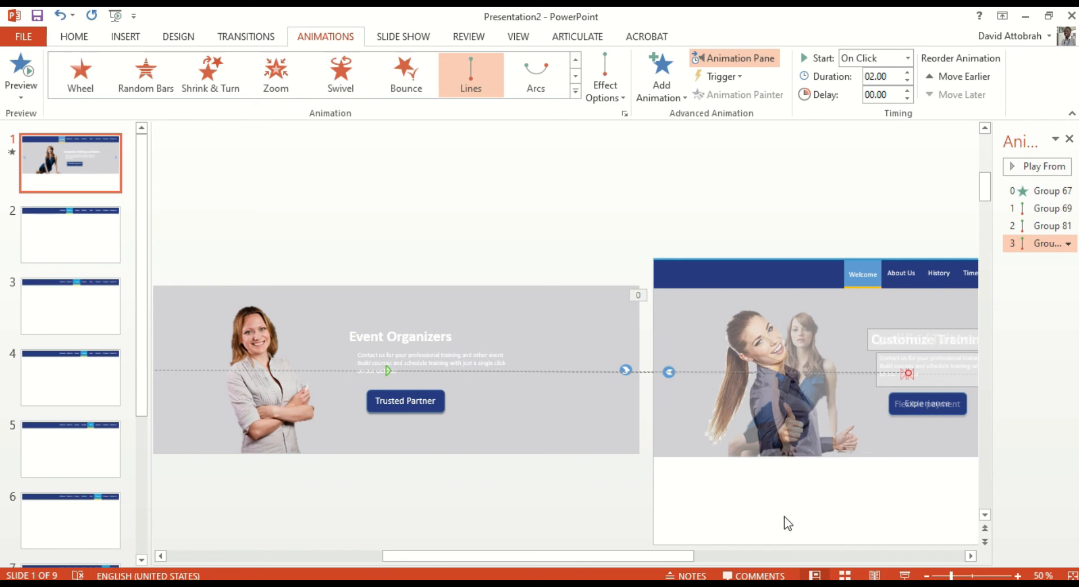
# Time the Group 69 motion path with a 0.5 s delay and 3.5 s duration, and Group 81 with a 3.9 s delay and 4.1 s duration
pyautogui.scroll(-2, 784, 515)
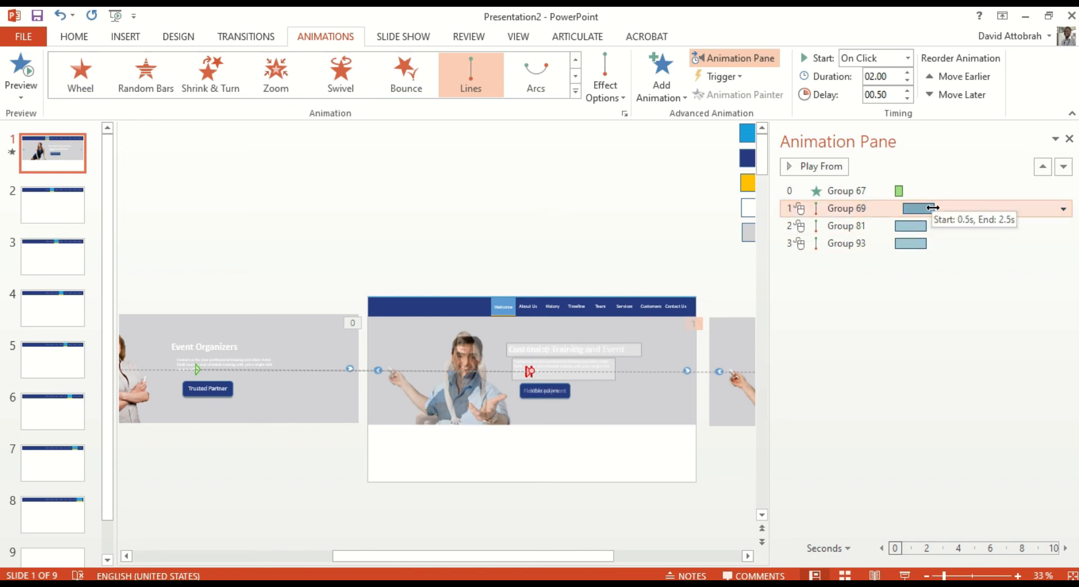
pyautogui.moveTo(933, 208); pyautogui.dragTo(958, 210)
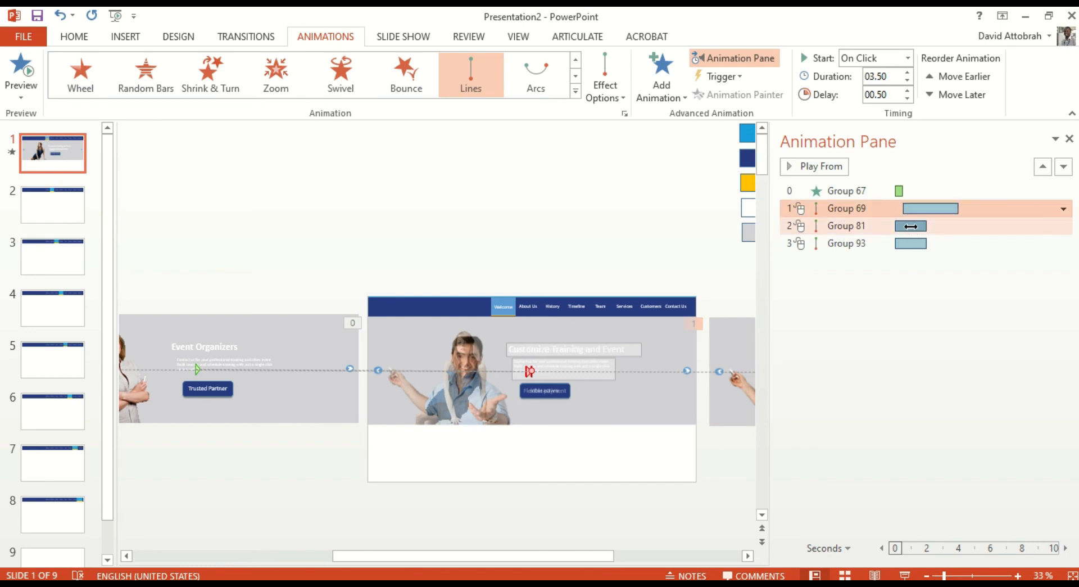
pyautogui.click(911, 226)
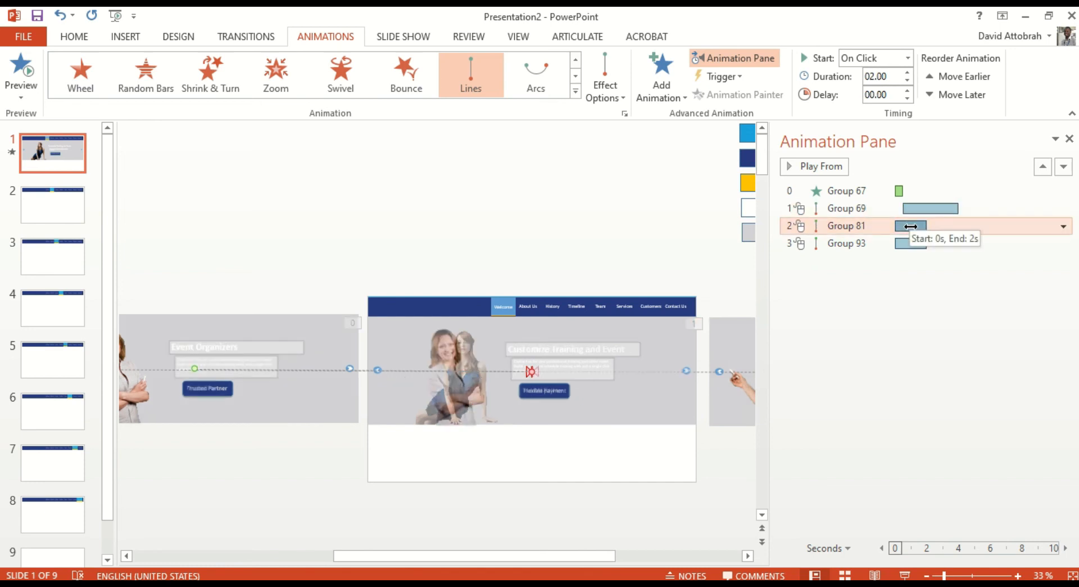
pyautogui.moveTo(910, 226); pyautogui.dragTo(1018, 224)
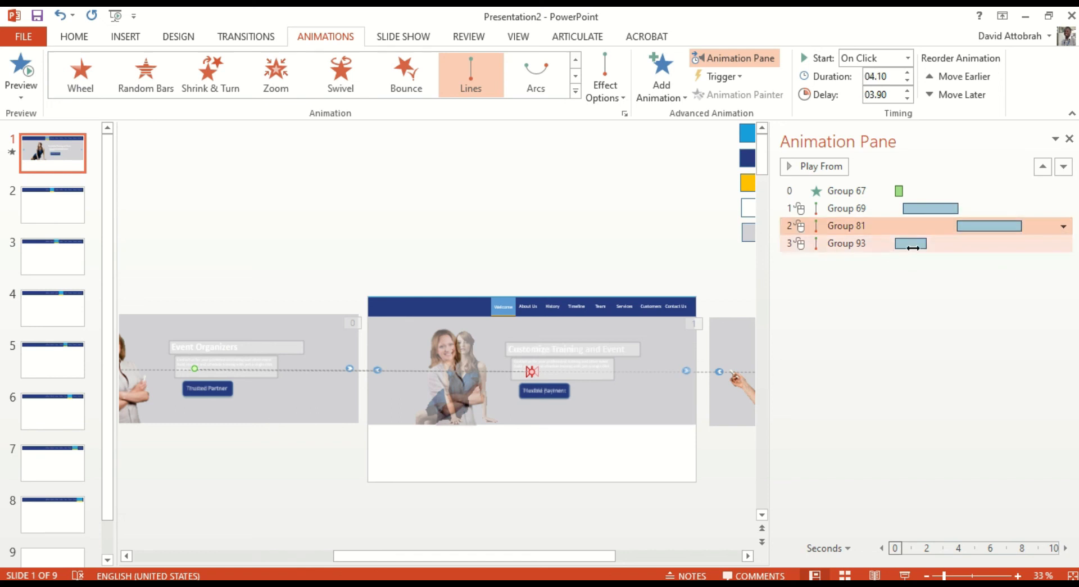
# Set the Group 93 motion path to a 7.8 s delay and 4.9 s duration, and return the timeline to 0 seconds
pyautogui.moveTo(923, 243); pyautogui.dragTo(1040, 253)
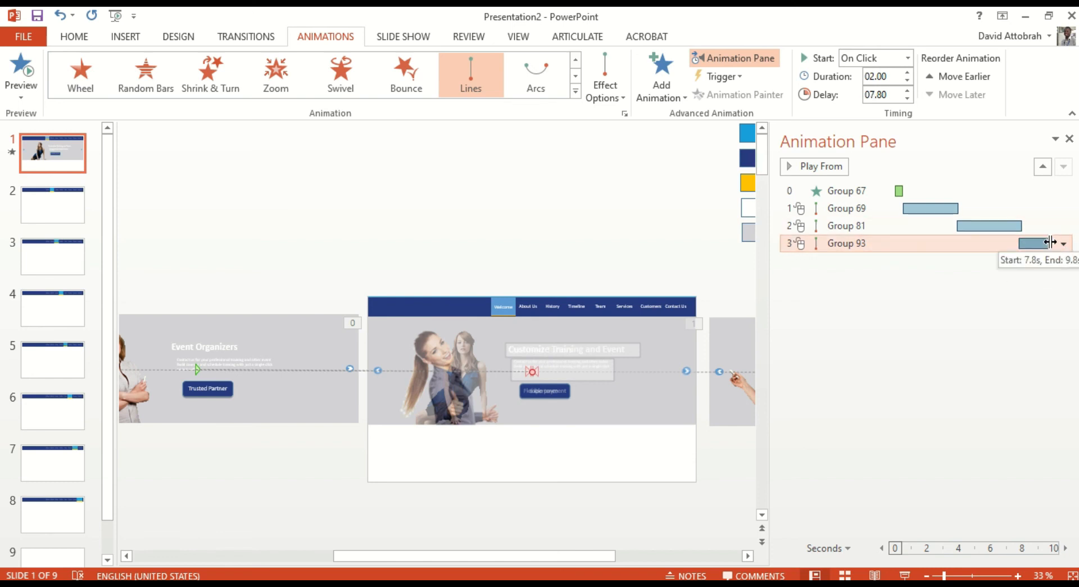
pyautogui.moveTo(1050, 243); pyautogui.dragTo(954, 246)
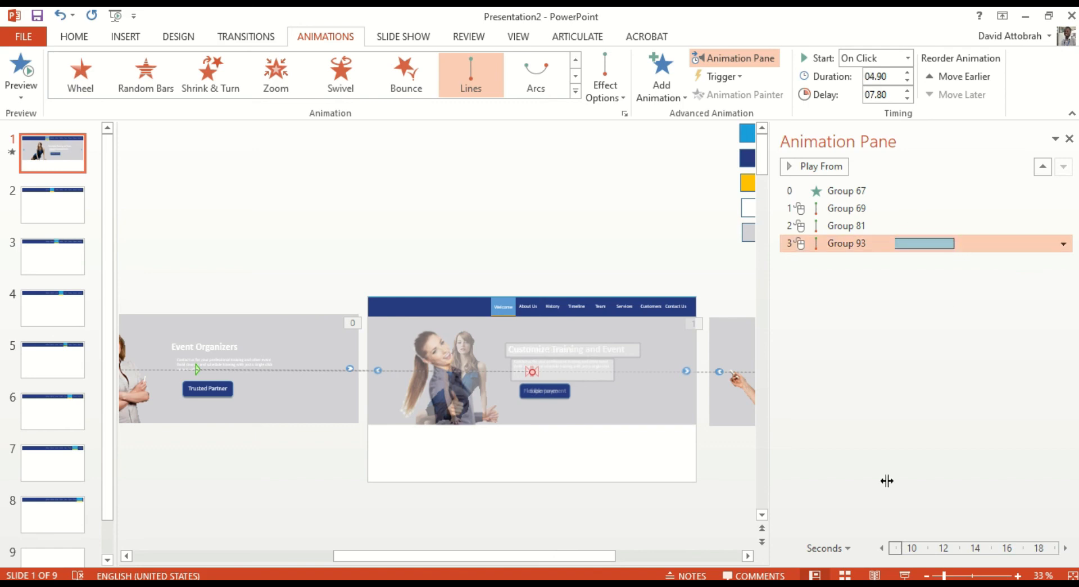
pyautogui.click(923, 404)
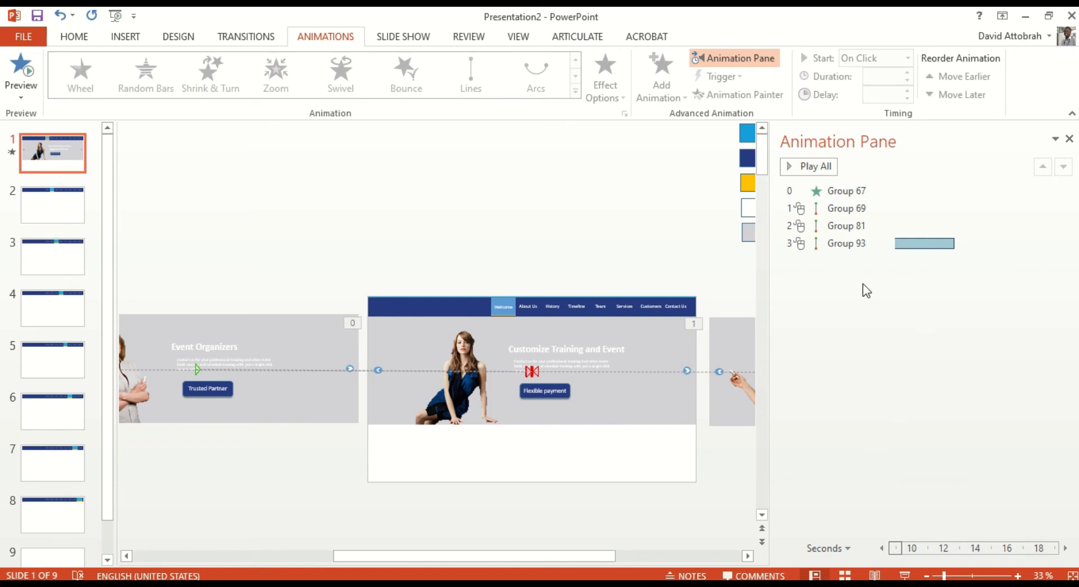
pyautogui.click(882, 547)
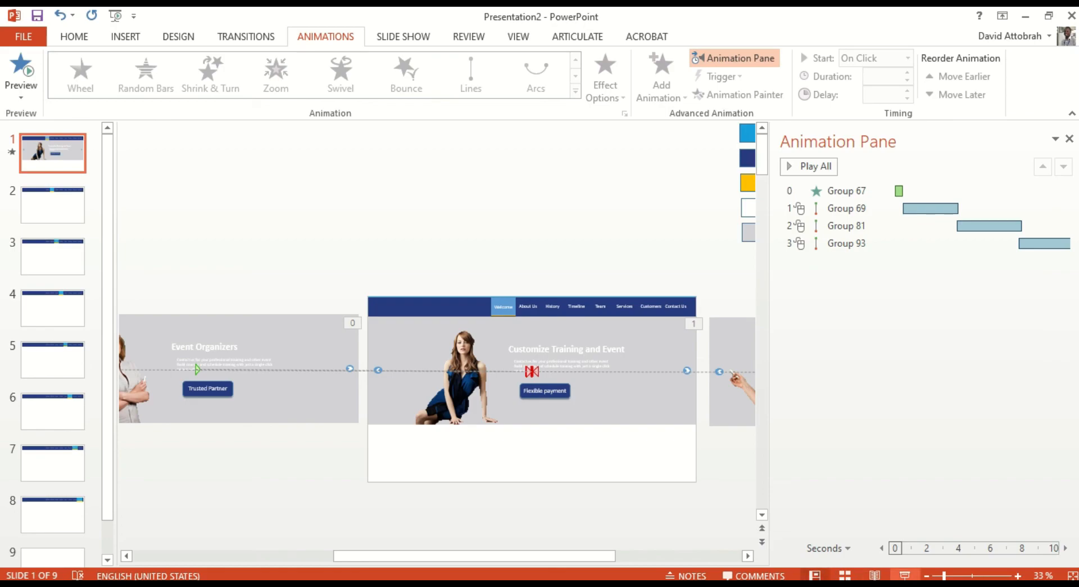
# Play slide 1 as a slide show to check the banner animations, and return to editing
pyautogui.click(906, 575)
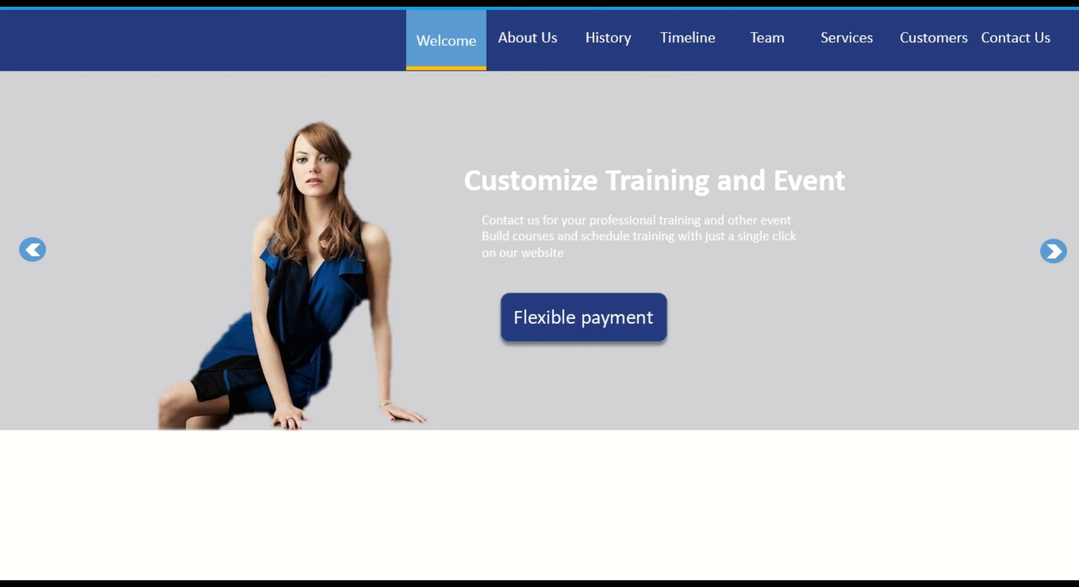
pyautogui.press('Escape')
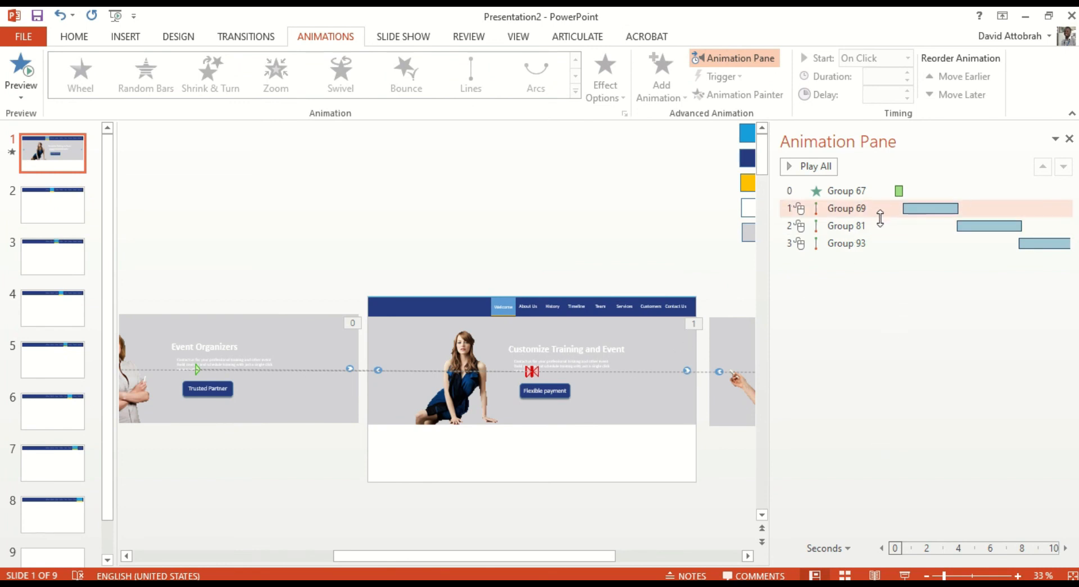
# Set the Group 69 and Group 81 motion paths to start With Previous, and delay Group 81 until Group 69 ends
pyautogui.click(914, 209)
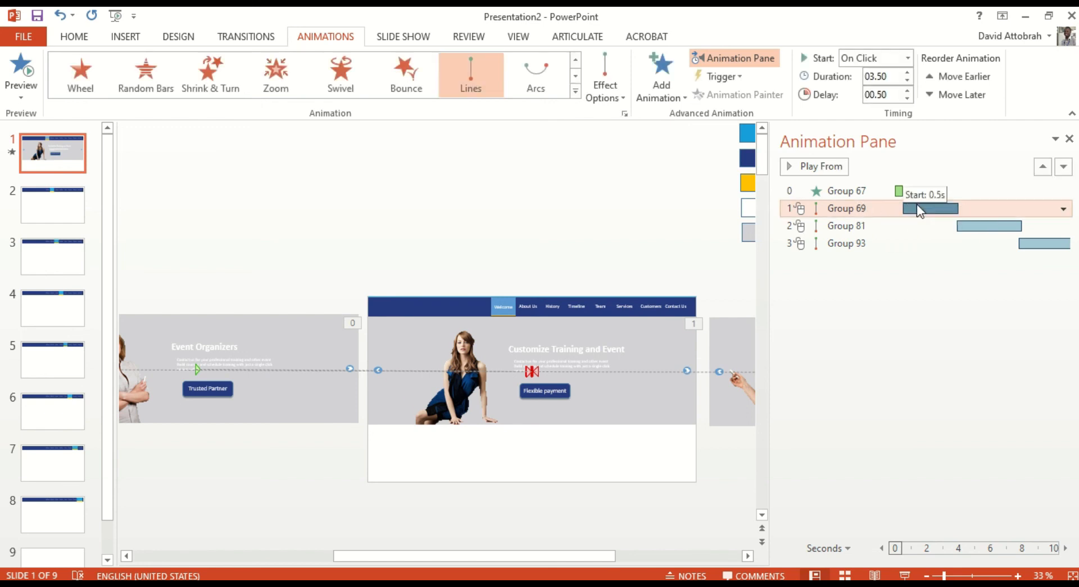
pyautogui.click(907, 58)
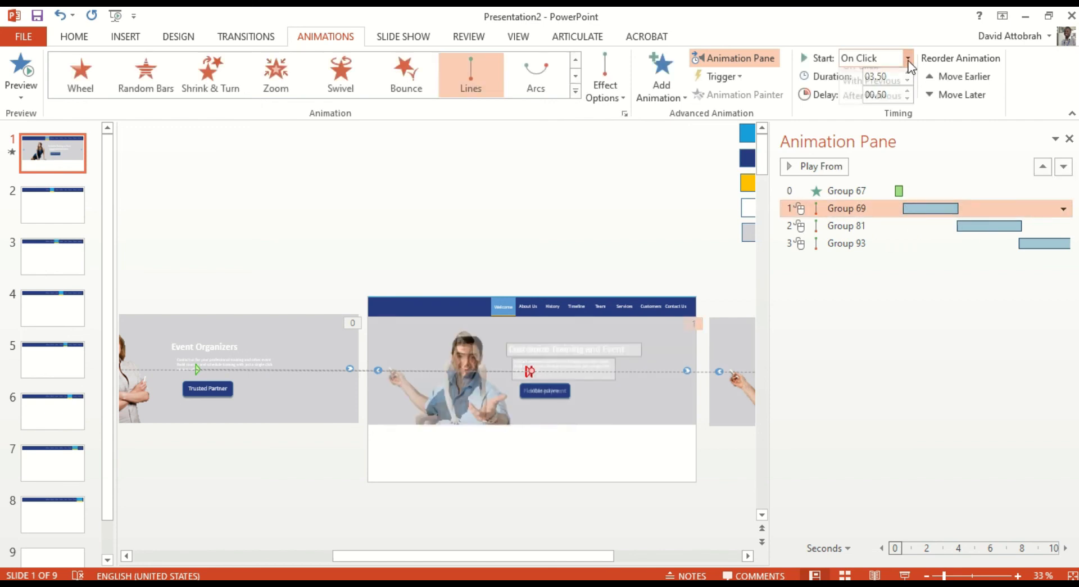
pyautogui.click(877, 92)
pyautogui.click(860, 228)
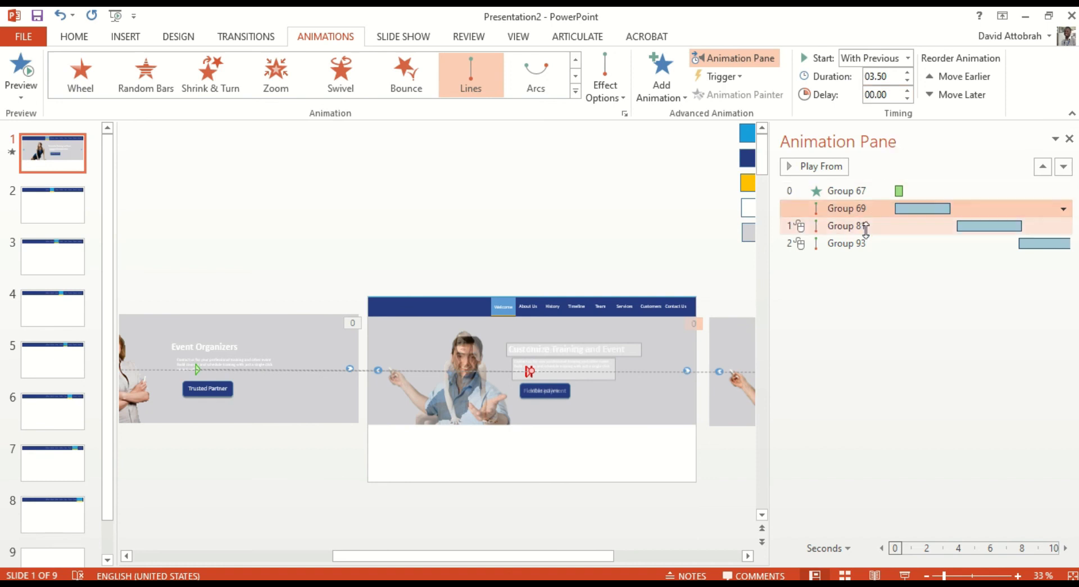
pyautogui.click(908, 58)
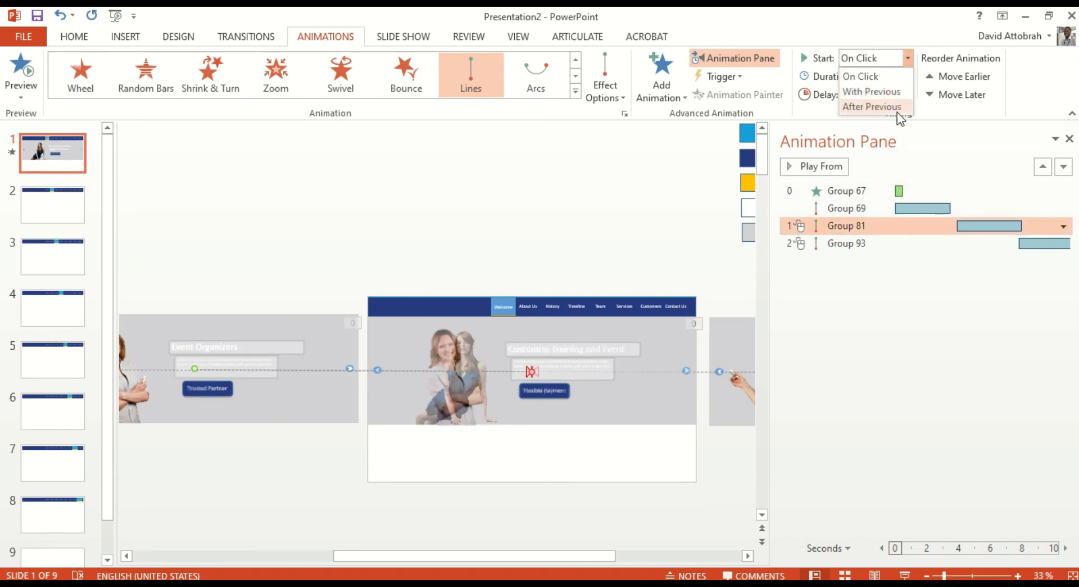
pyautogui.click(892, 96)
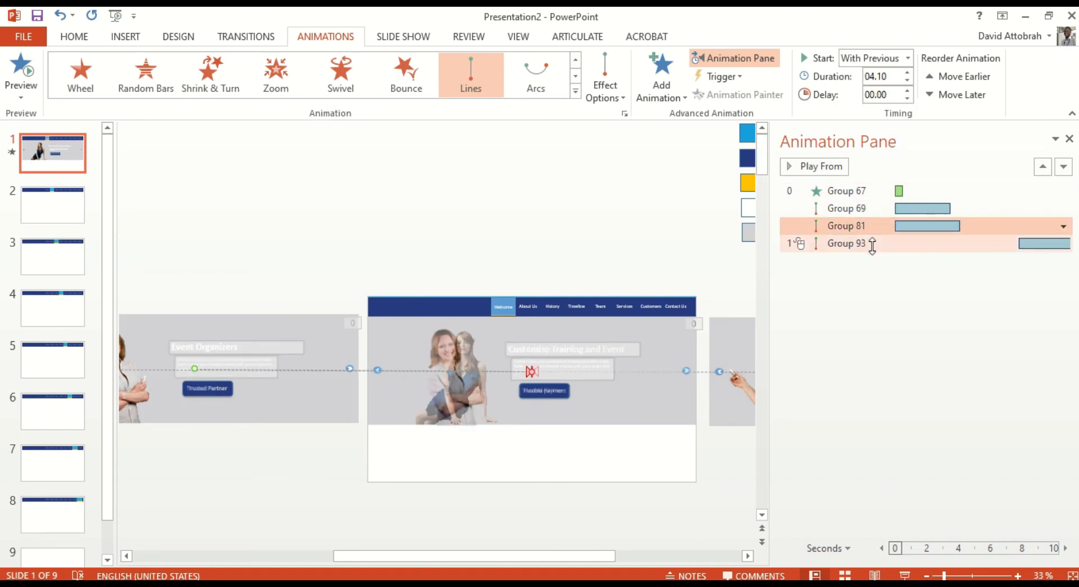
pyautogui.moveTo(921, 226); pyautogui.dragTo(1011, 242)
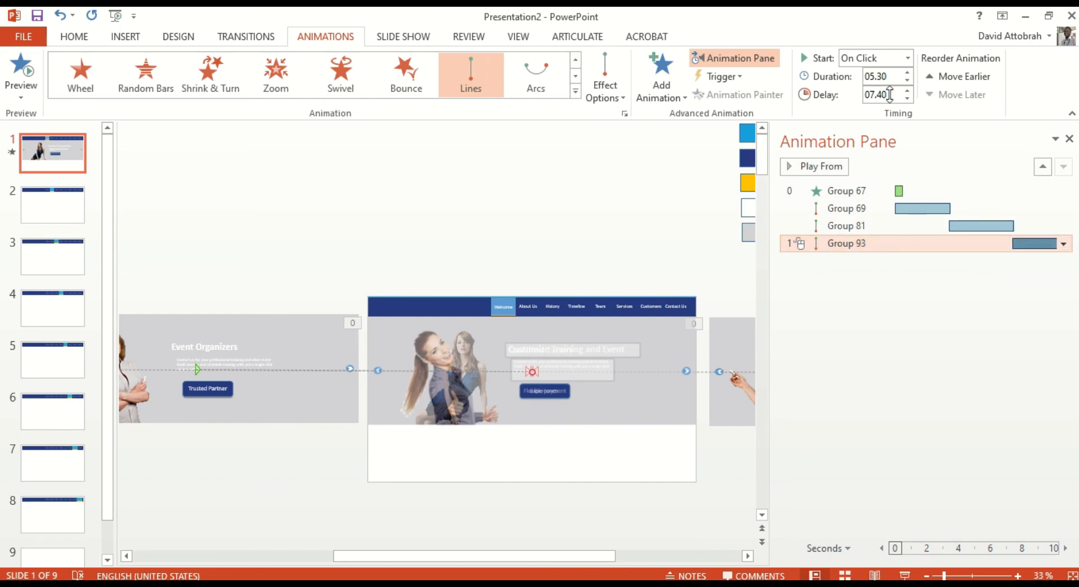
# Set the Group 93 motion path to start With Previous, with a 7.5 s delay and 5.8 s duration
pyautogui.click(907, 58)
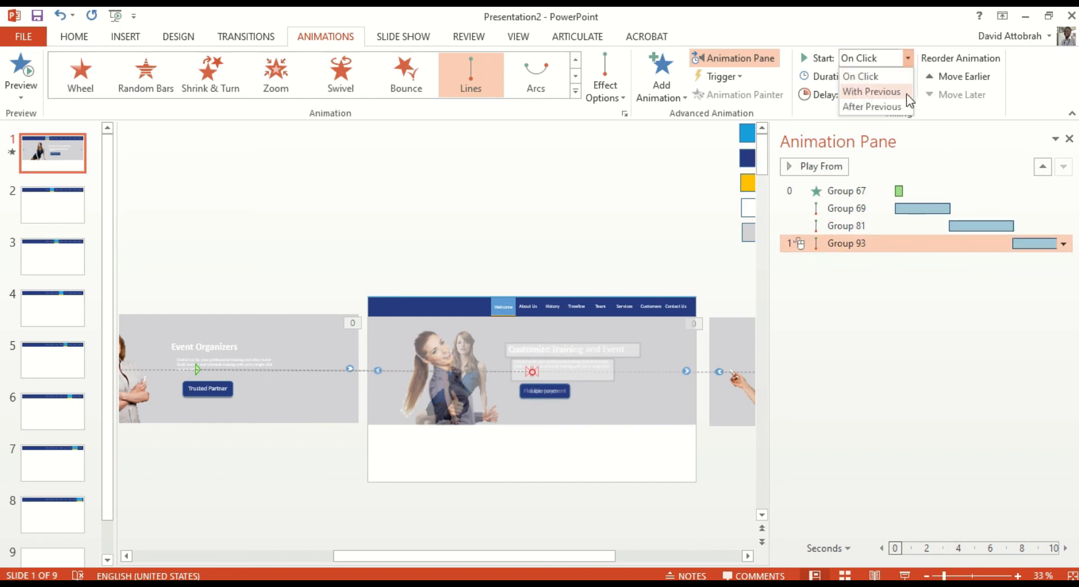
pyautogui.click(871, 91)
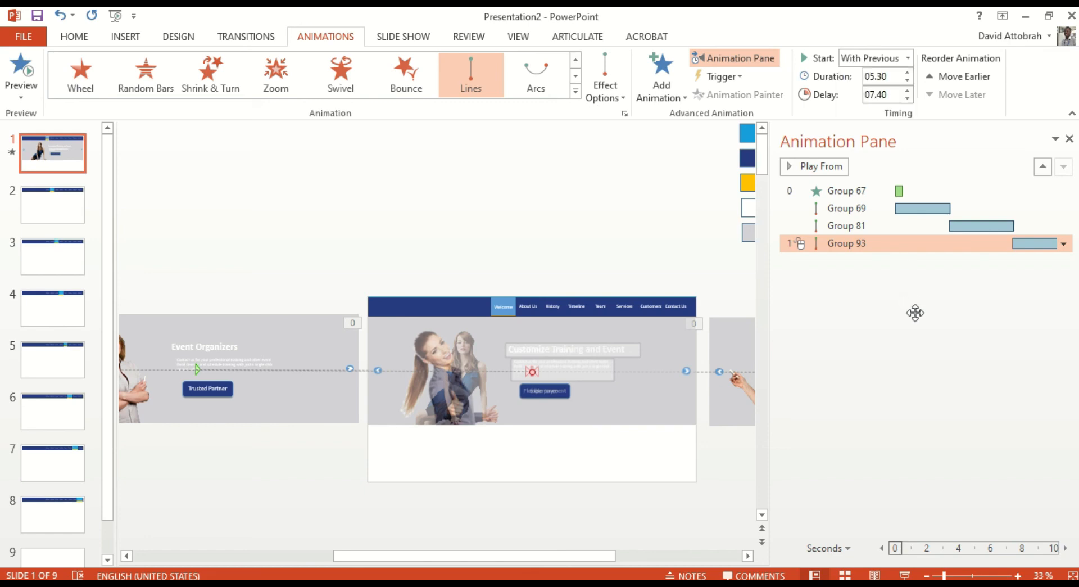
pyautogui.click(857, 359)
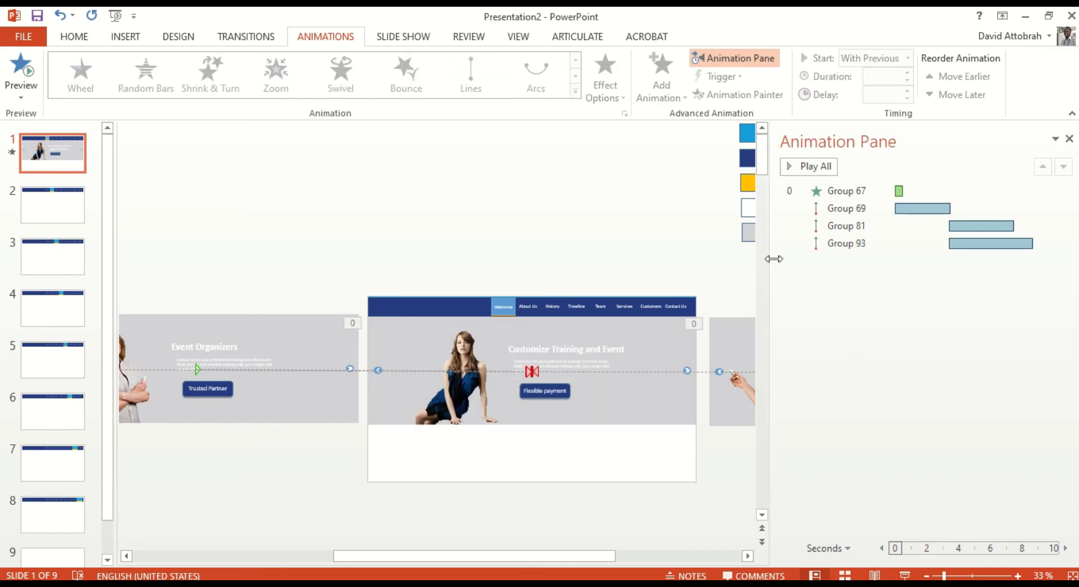
pyautogui.click(982, 243)
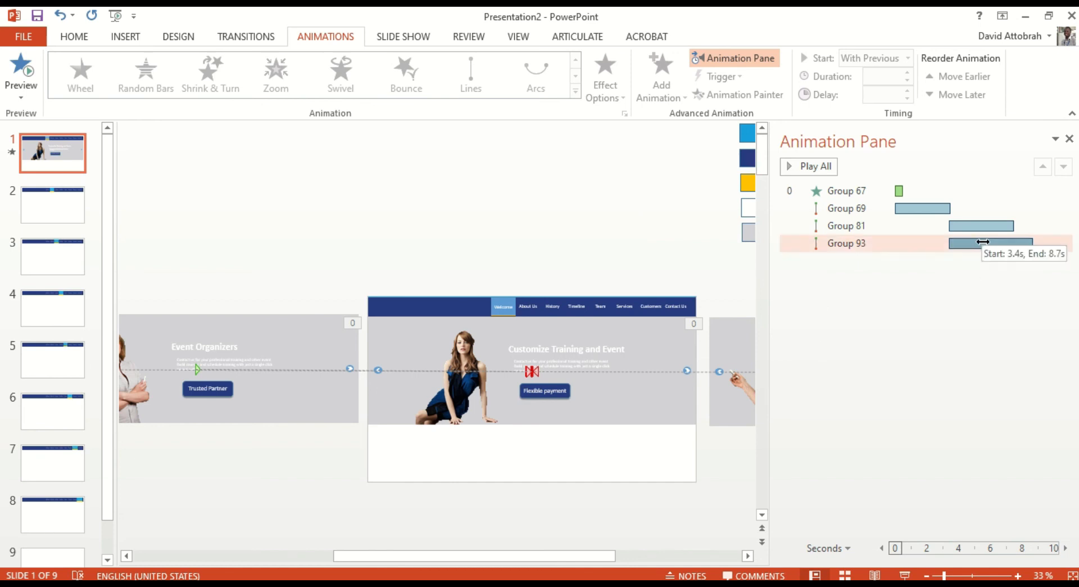
pyautogui.moveTo(1015, 244); pyautogui.dragTo(1032, 244)
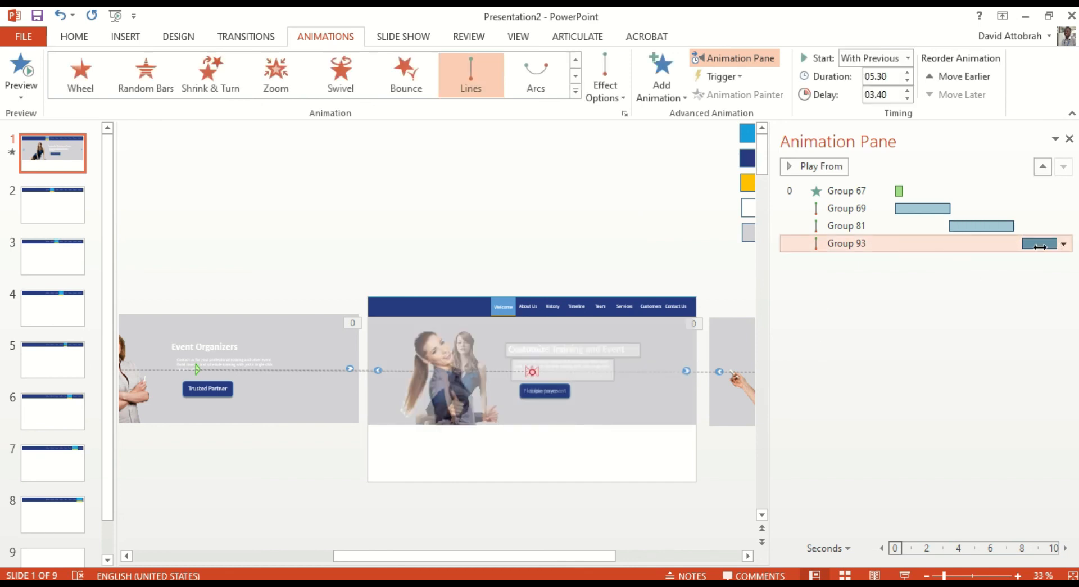
pyautogui.moveTo(1021, 244); pyautogui.dragTo(1014, 243)
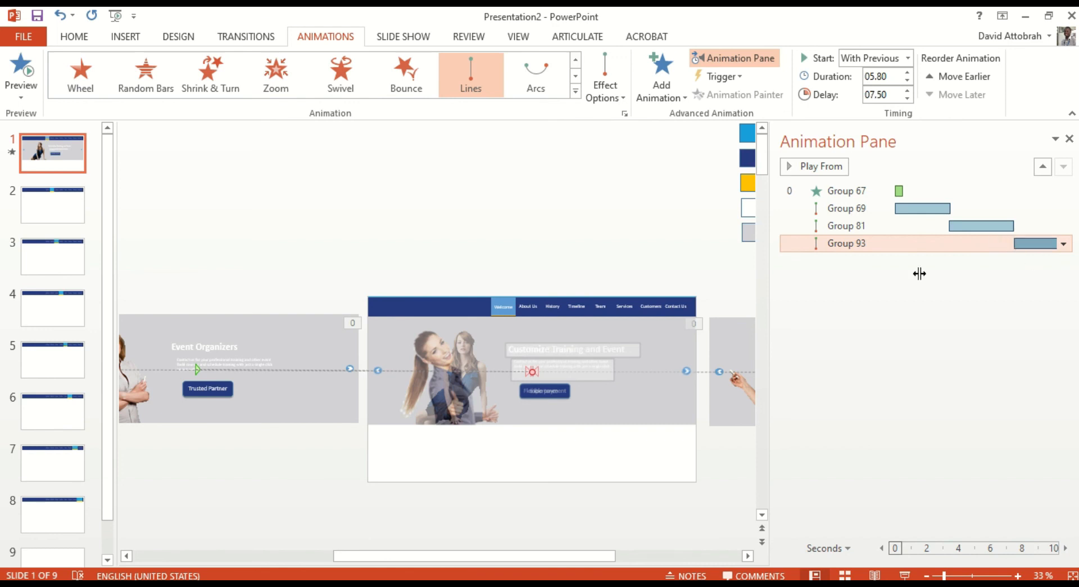
pyautogui.click(592, 518)
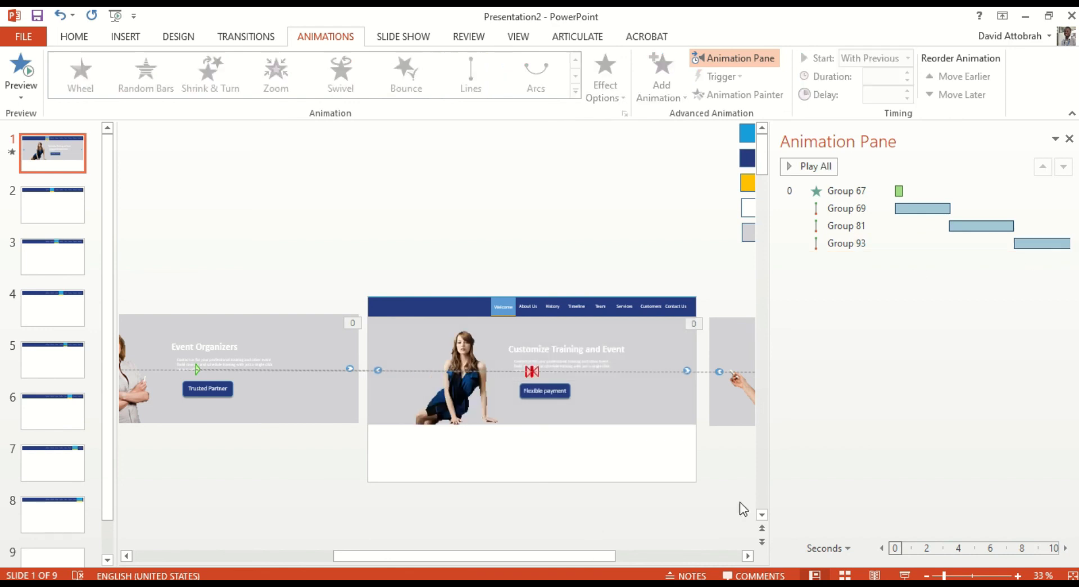
# Run slide 1 as a slide show to check that the banners slide in automatically, and return to editing
pyautogui.click(903, 574)
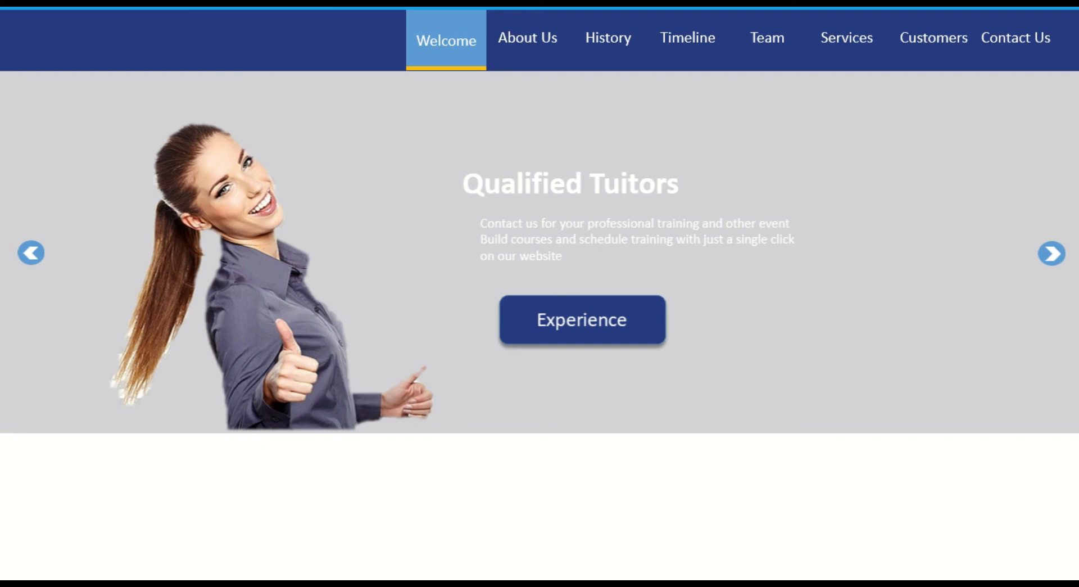
pyautogui.press('Escape')
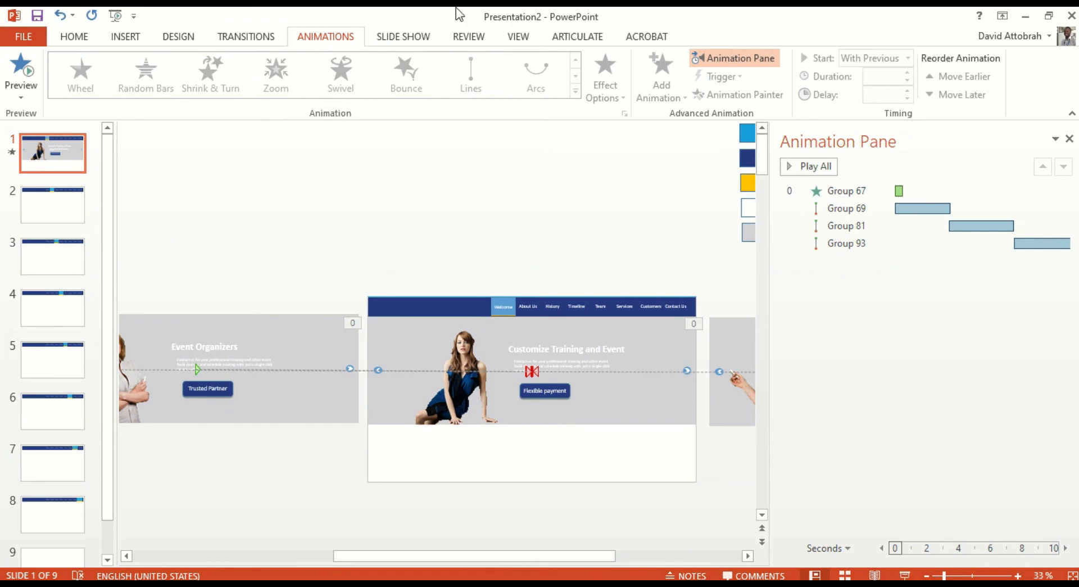
pyautogui.moveTo(502, 11)
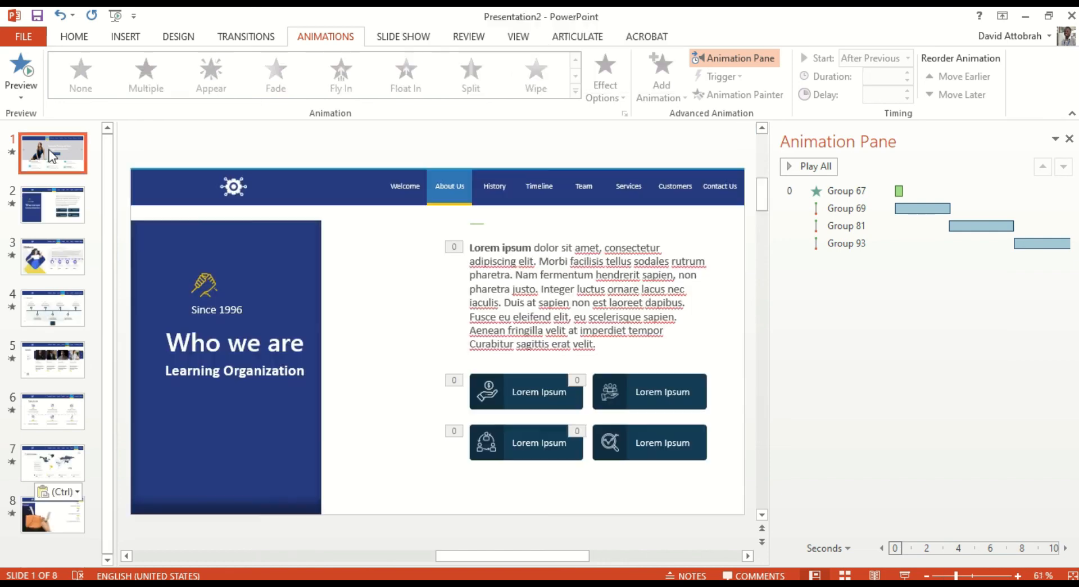
# Examine the content and animations of slides 1 to 8 in order, from Welcome to Contact Us
pyautogui.click(52, 153)
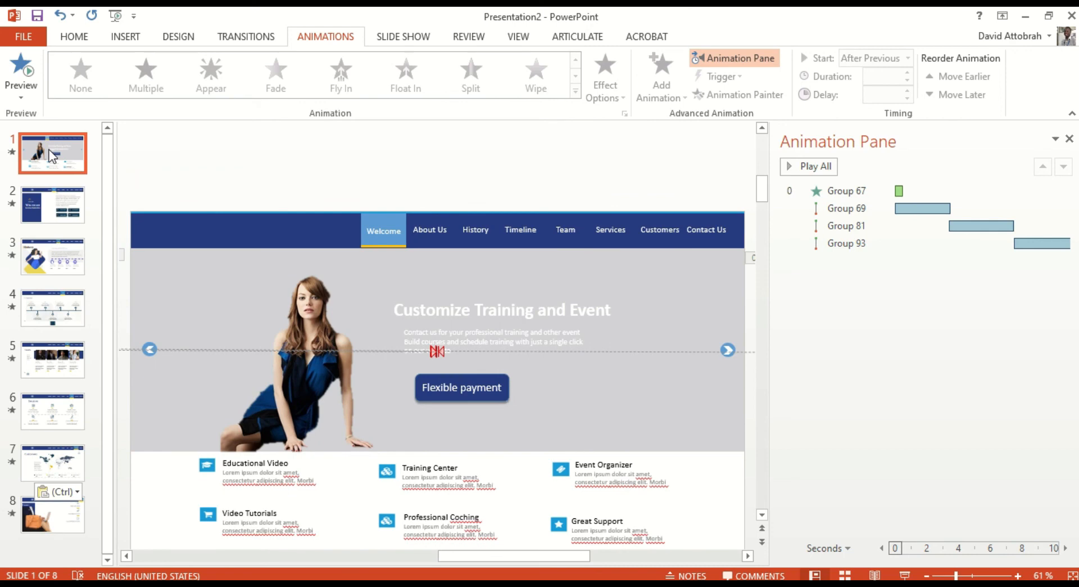
pyautogui.click(65, 206)
pyautogui.click(69, 262)
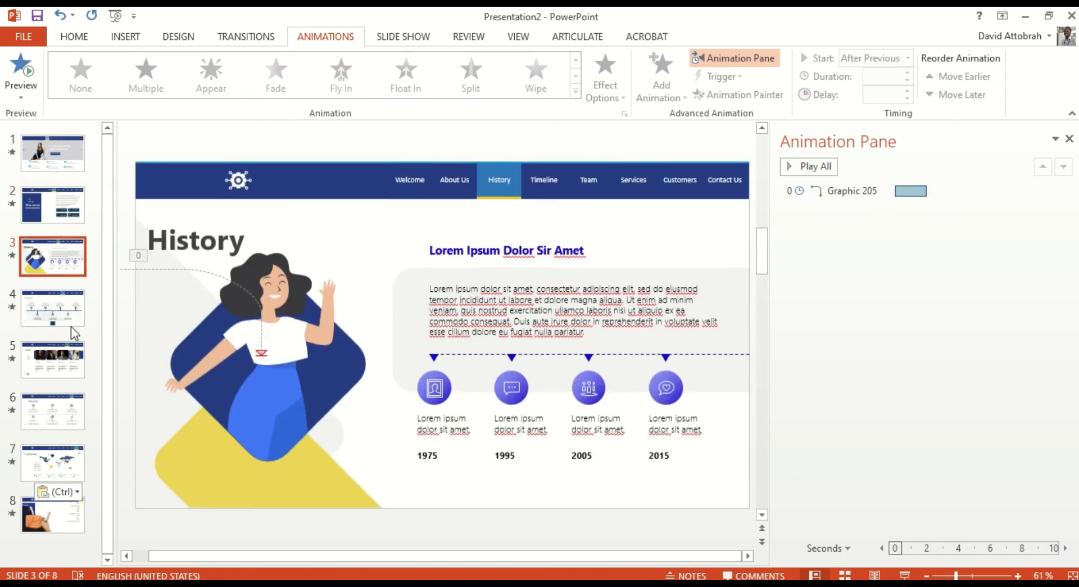
pyautogui.click(71, 326)
pyautogui.click(67, 362)
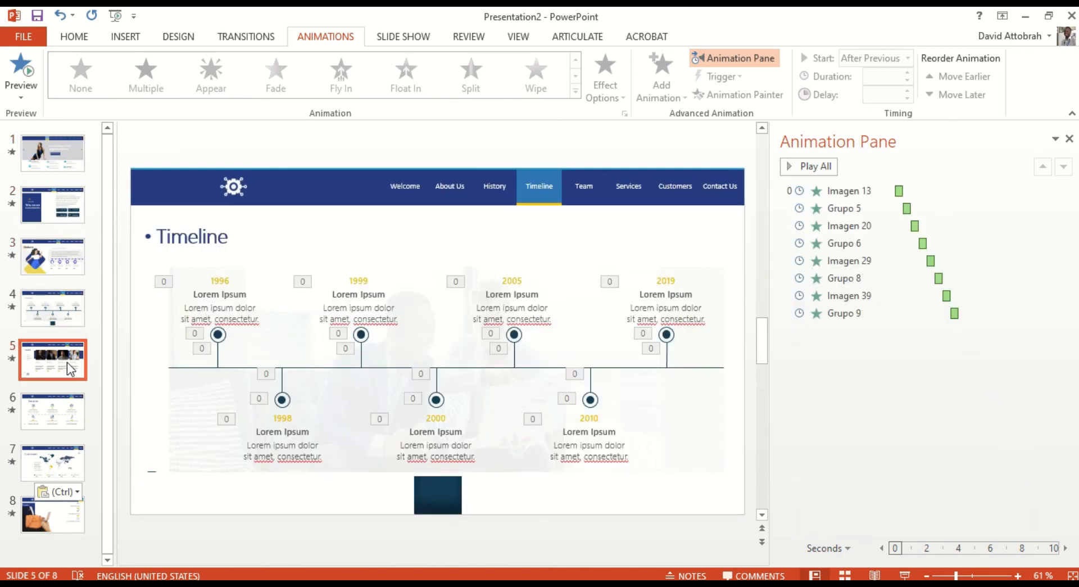
pyautogui.click(77, 418)
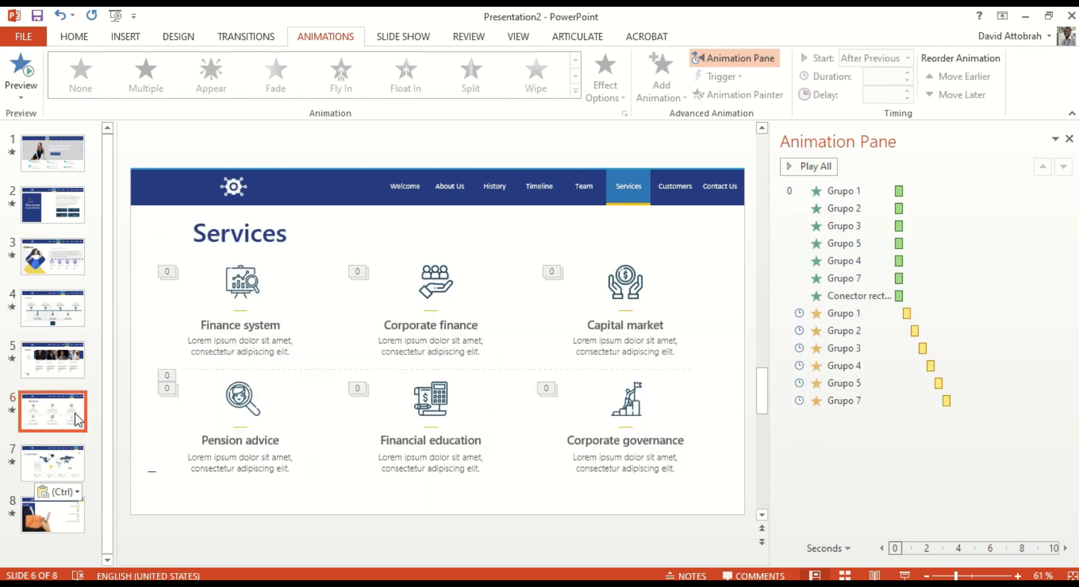
pyautogui.click(45, 458)
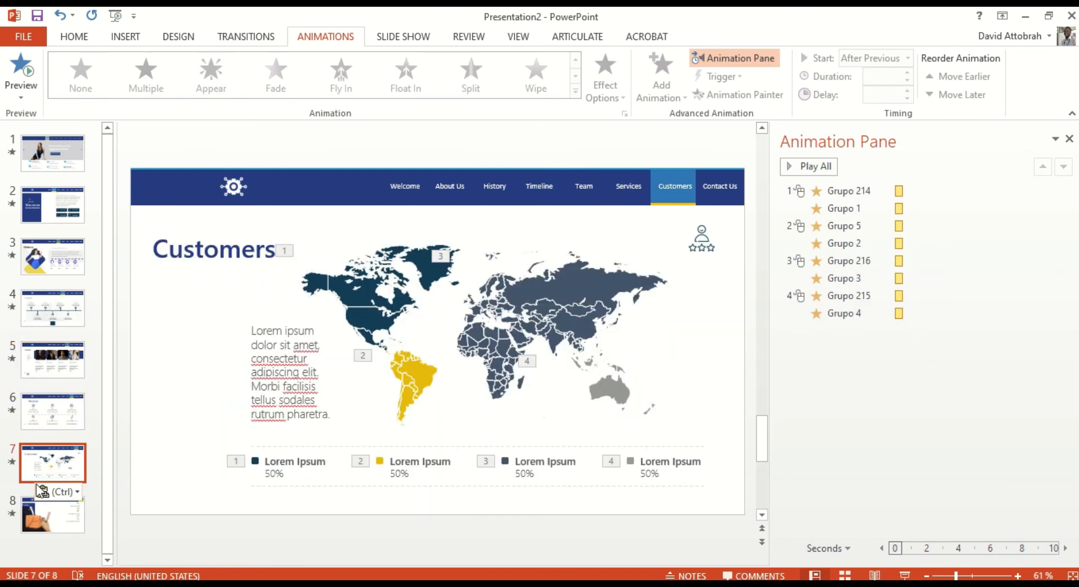
pyautogui.click(56, 511)
# Look again through the Team, History, About Us, Welcome and Timeline slides and their animation lists
pyautogui.click(63, 365)
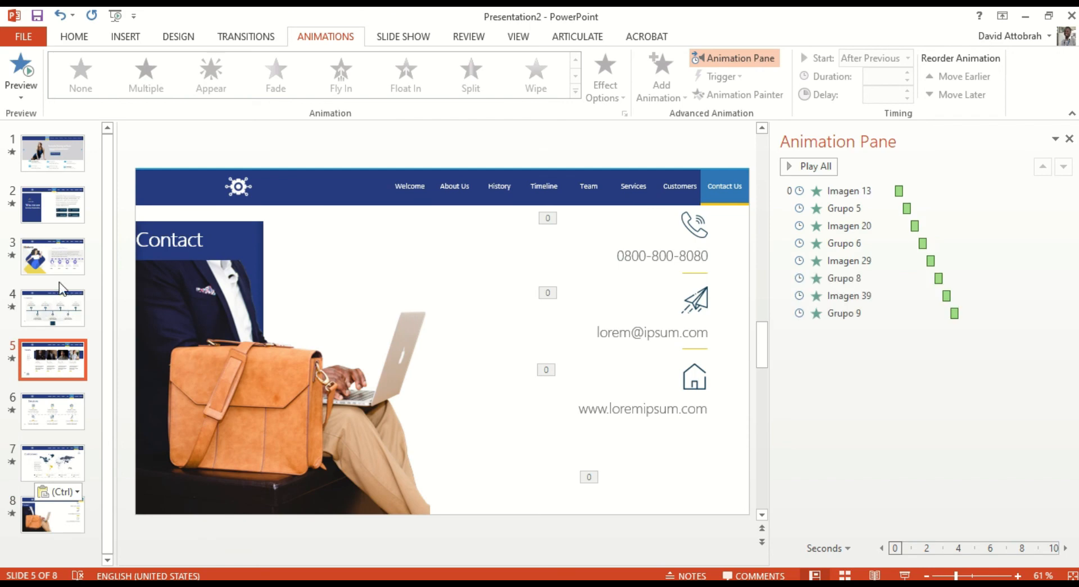
pyautogui.click(61, 254)
pyautogui.click(56, 205)
pyautogui.click(54, 145)
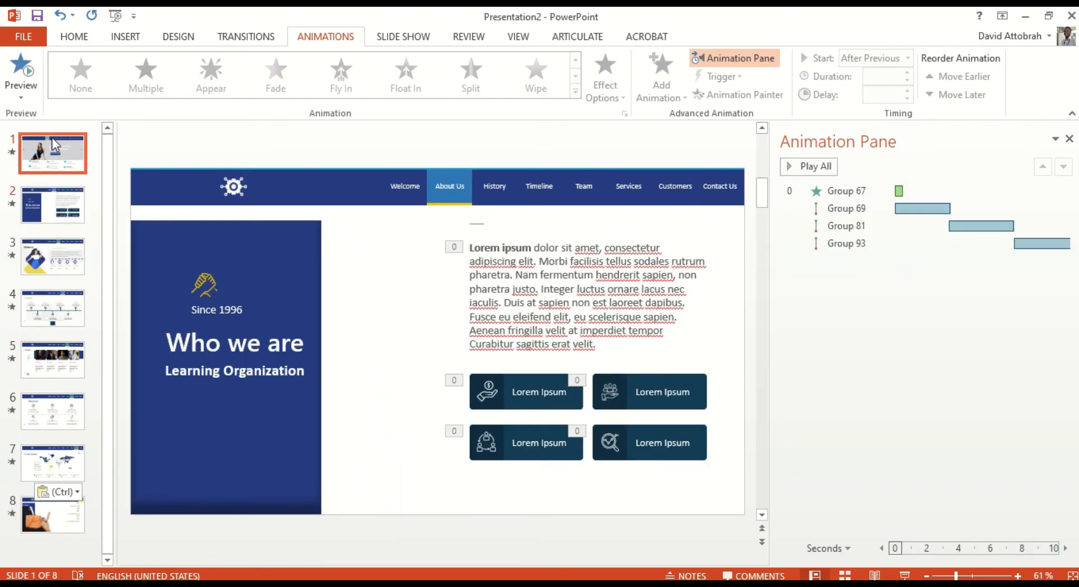
pyautogui.click(60, 194)
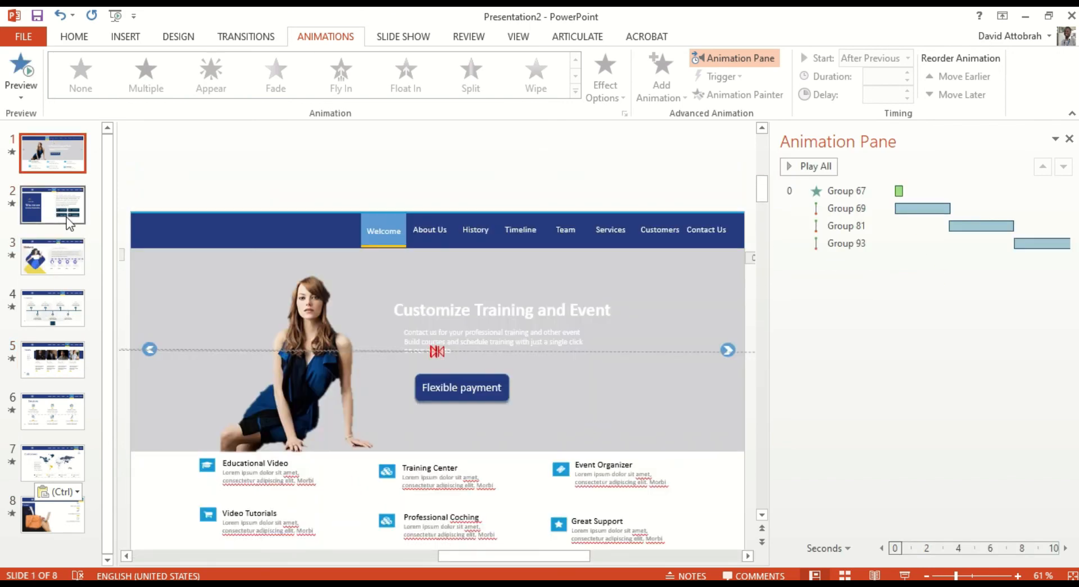
pyautogui.click(67, 256)
pyautogui.click(77, 303)
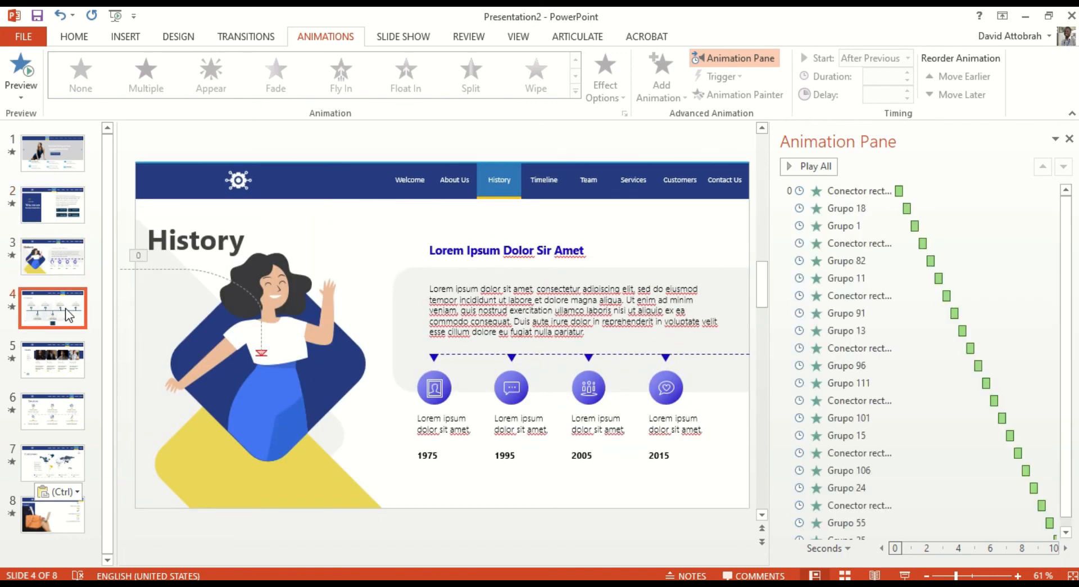
pyautogui.click(61, 351)
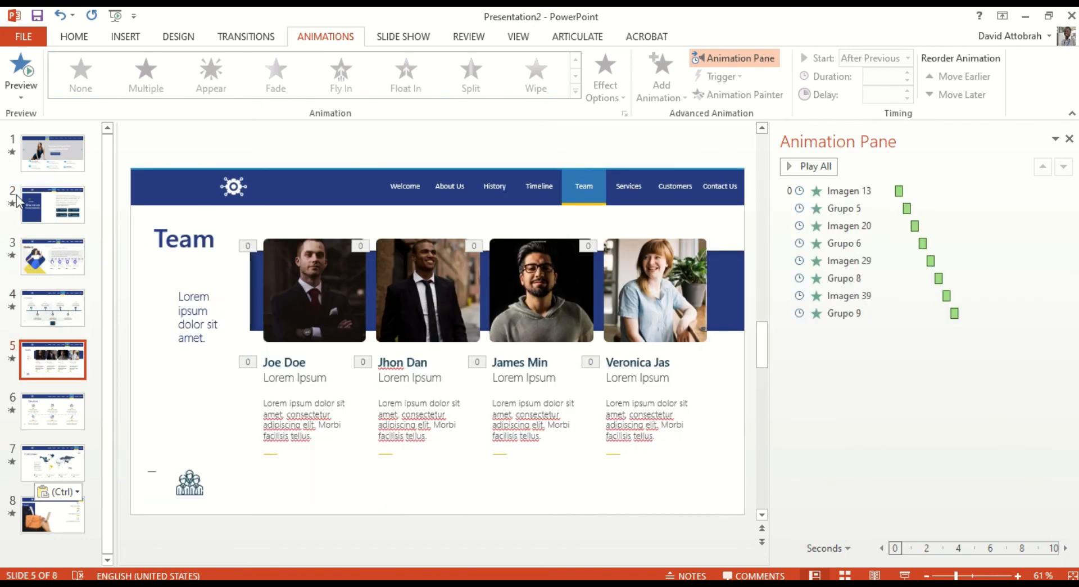
# Play the whole slide show from the Welcome slide through Contact Us, and return to slide 1 for editing
pyautogui.click(52, 153)
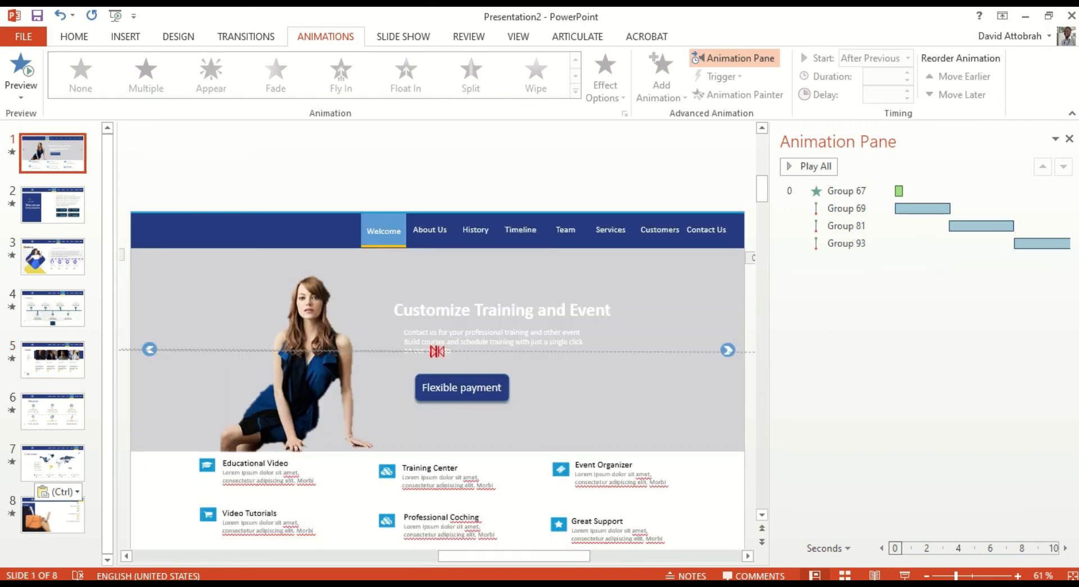
pyautogui.click(904, 576)
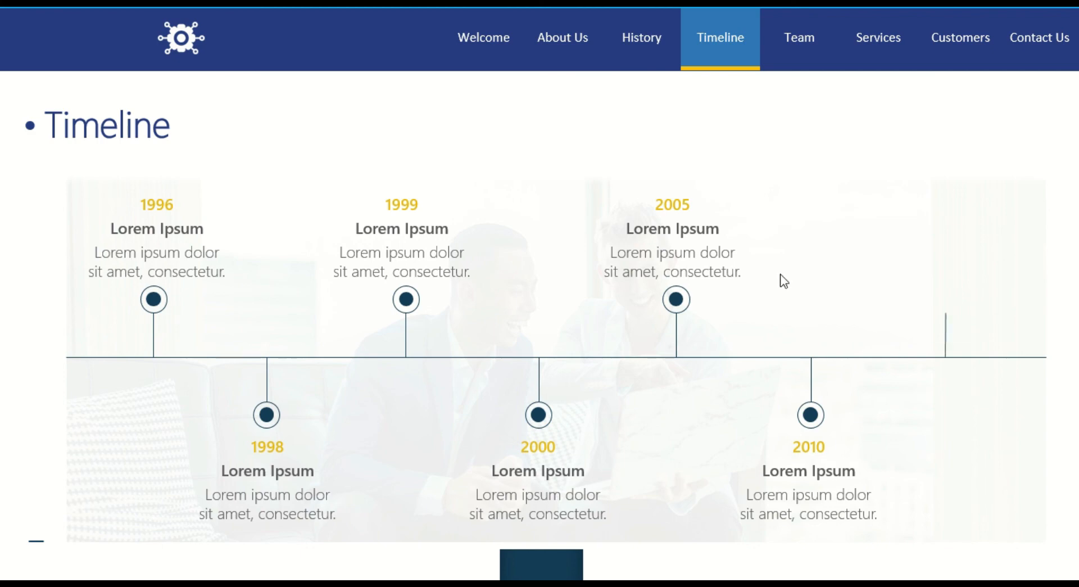
pyautogui.click(724, 158)
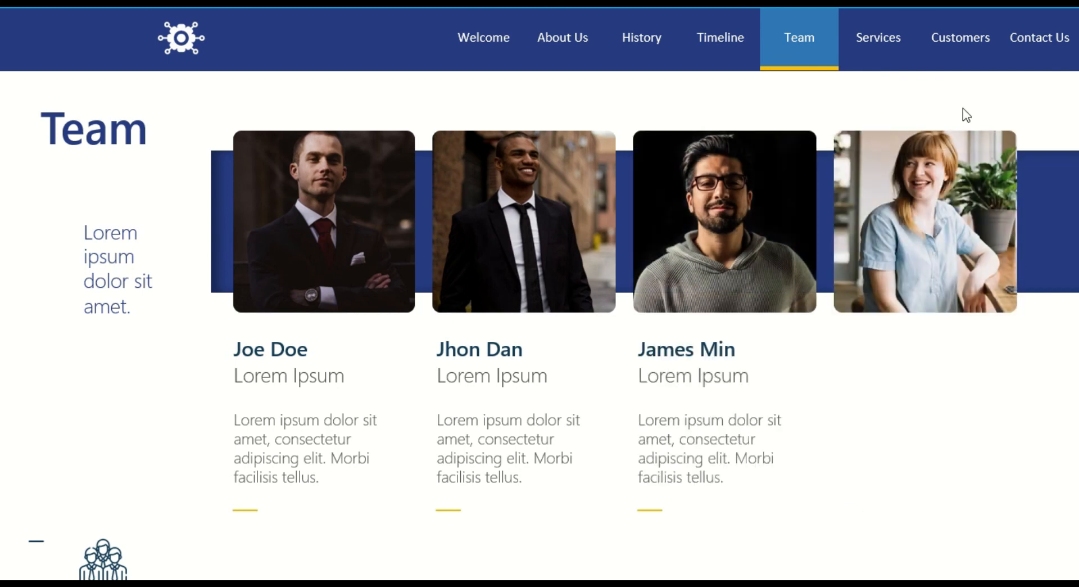
pyautogui.click(898, 104)
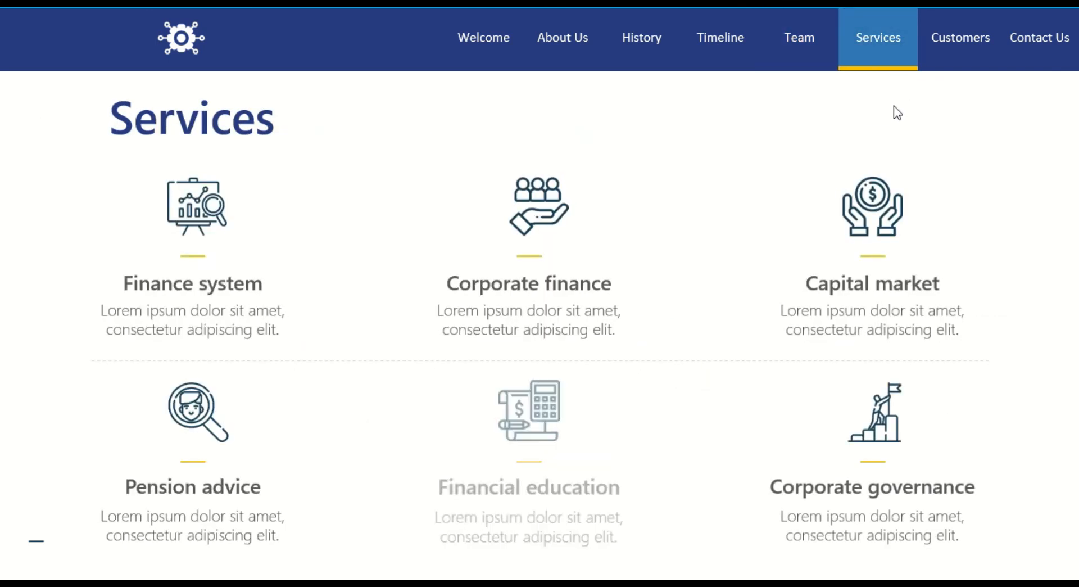
pyautogui.click(893, 106)
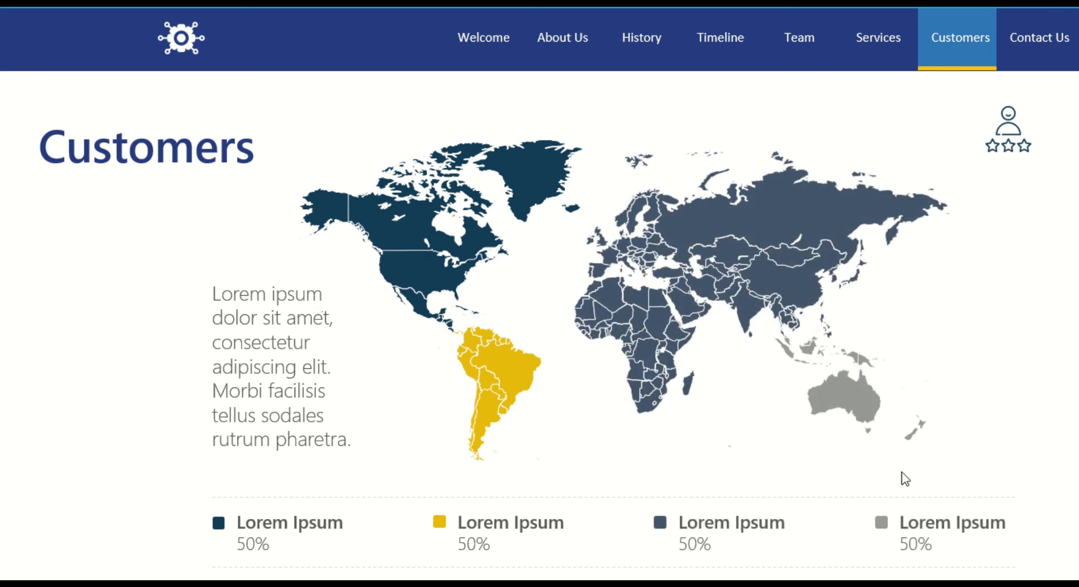
pyautogui.click(982, 245)
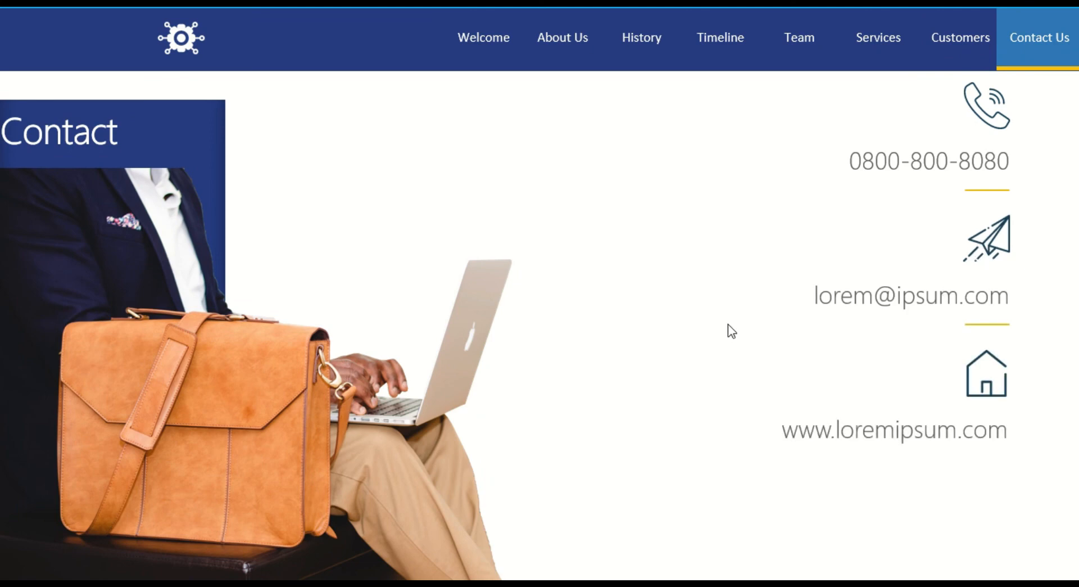
pyautogui.press('Escape')
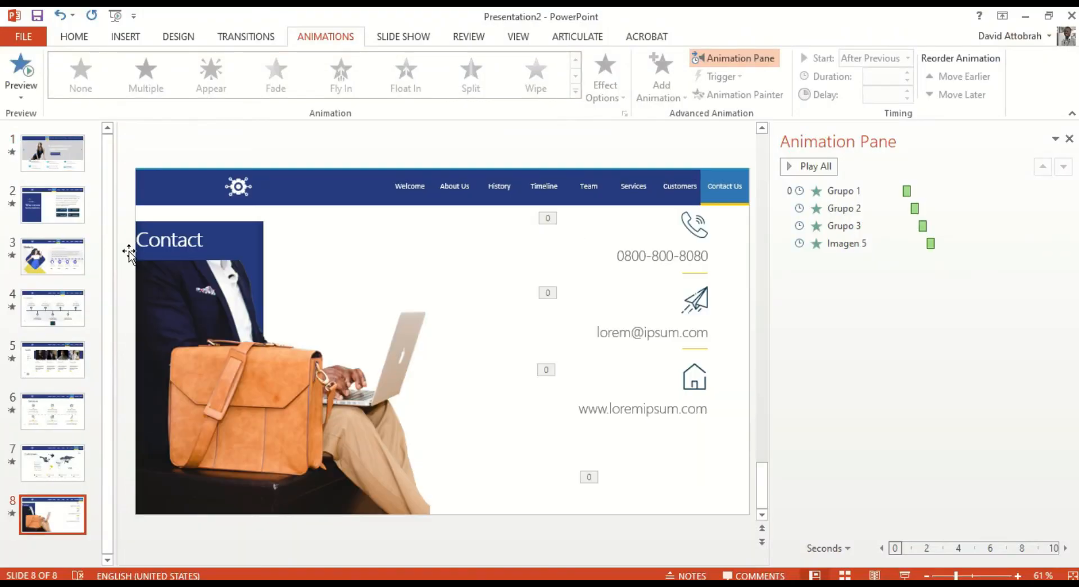
pyautogui.click(50, 160)
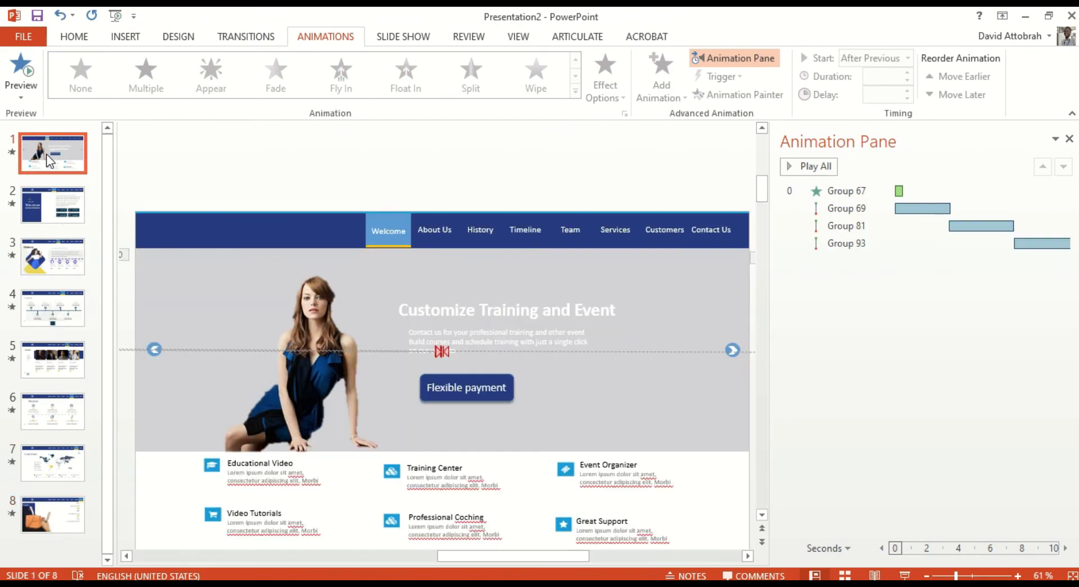